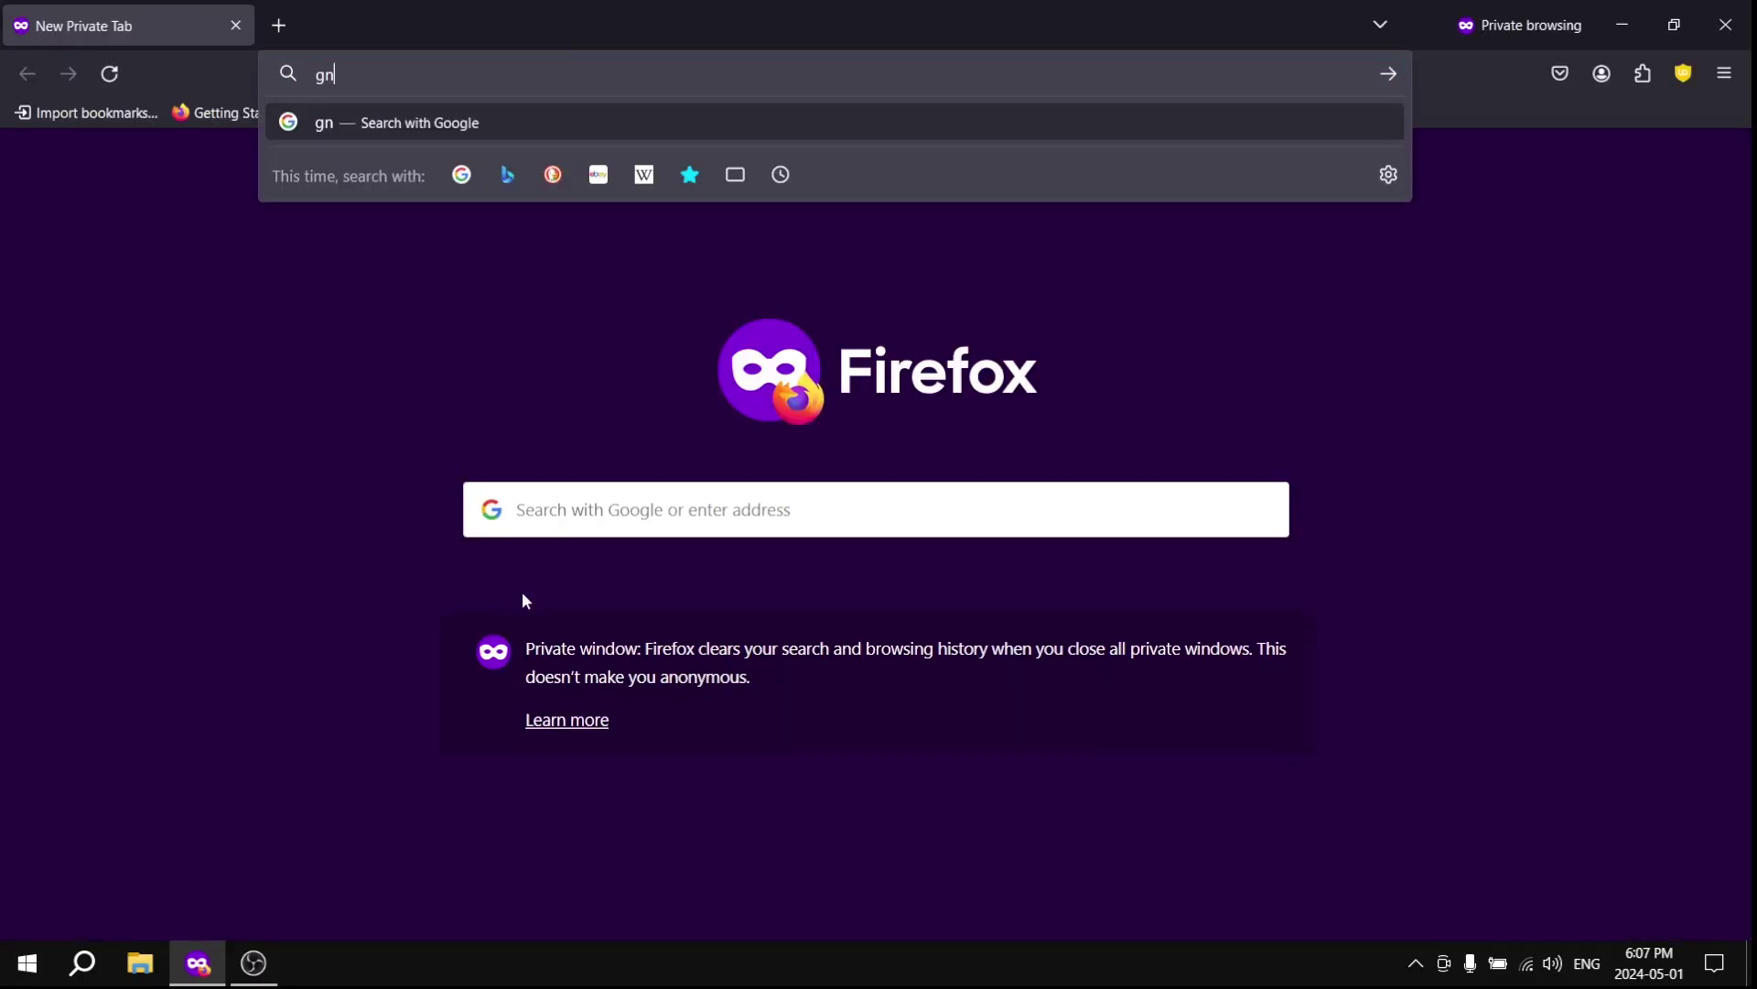
Search Google for 'gnu radio install' from the Firefox address bar
text(io install)
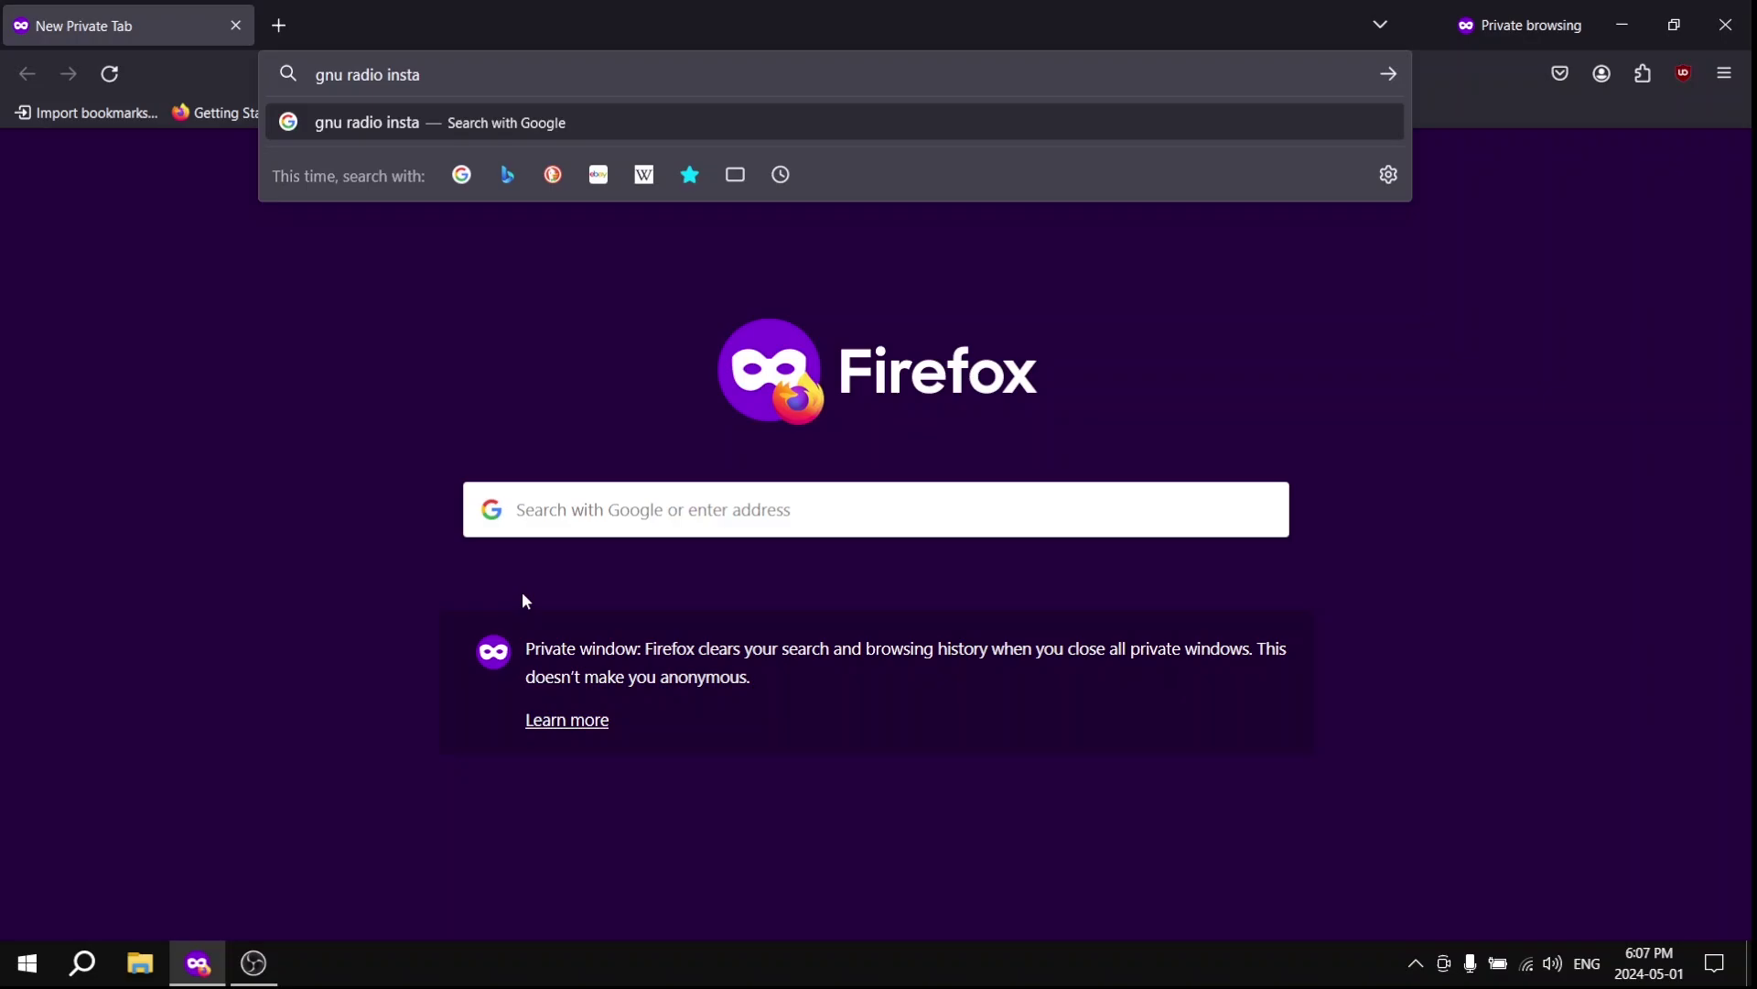
key(Return)
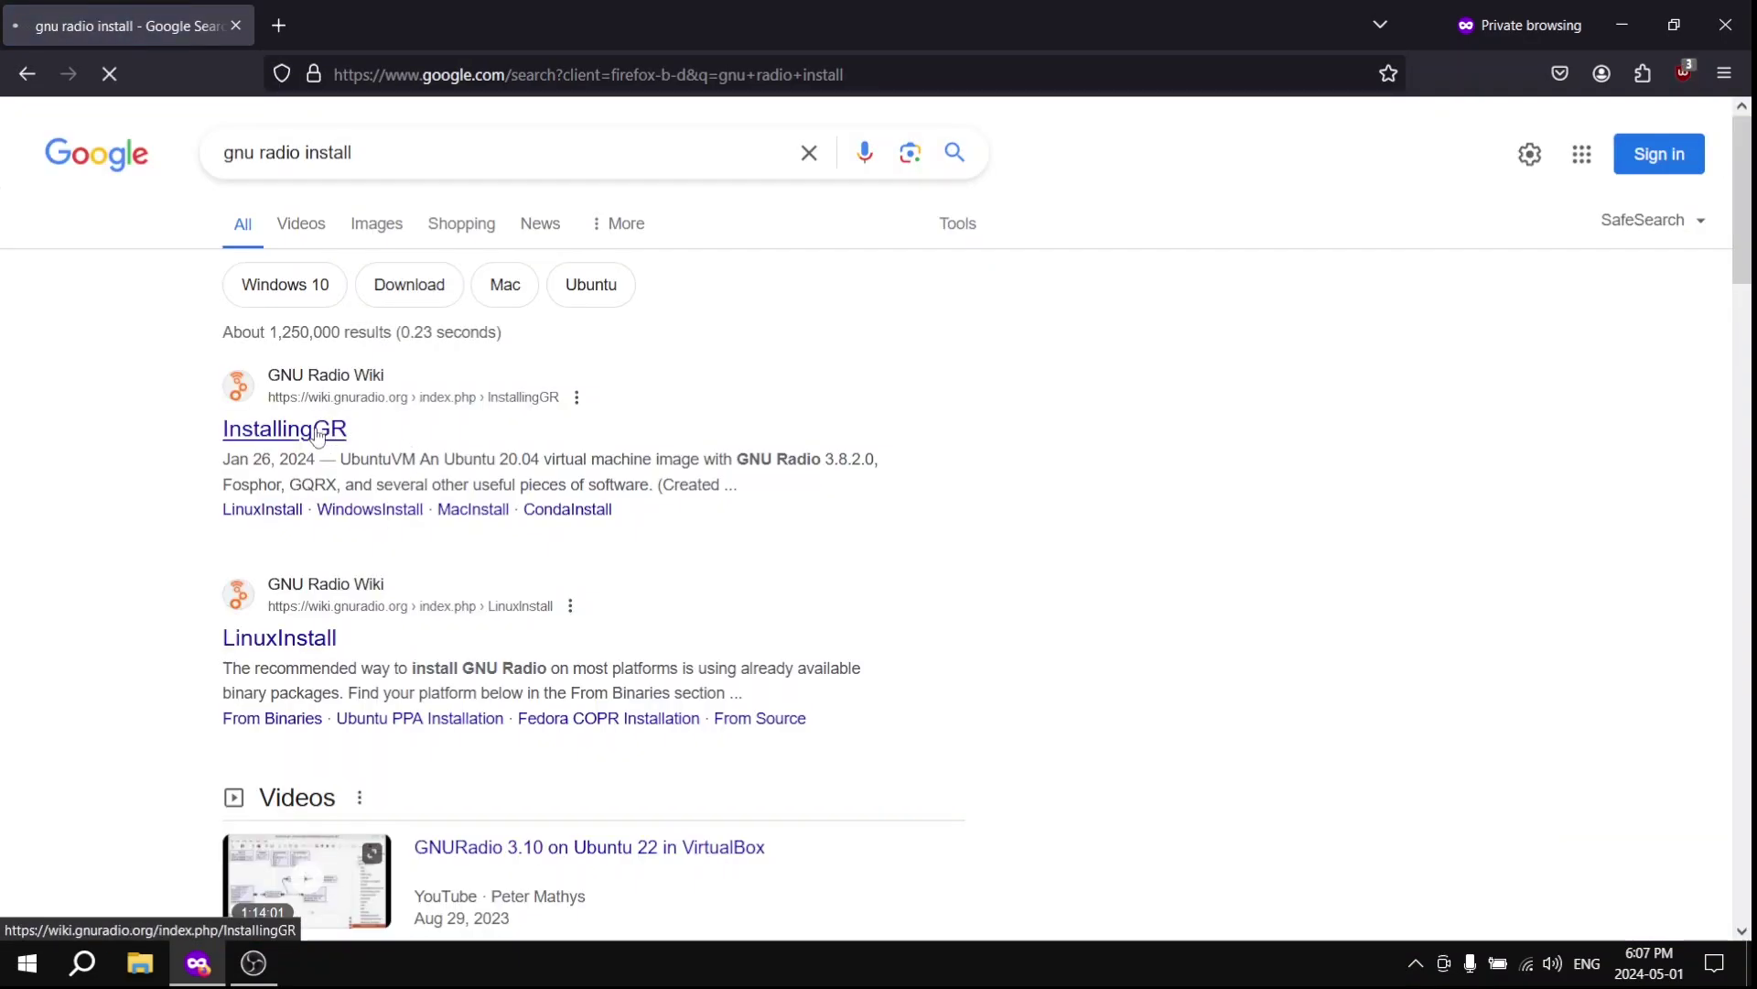
Download the Windows radioconda installer from the GNU Radio Wiki InstallingGR page
click(316, 430)
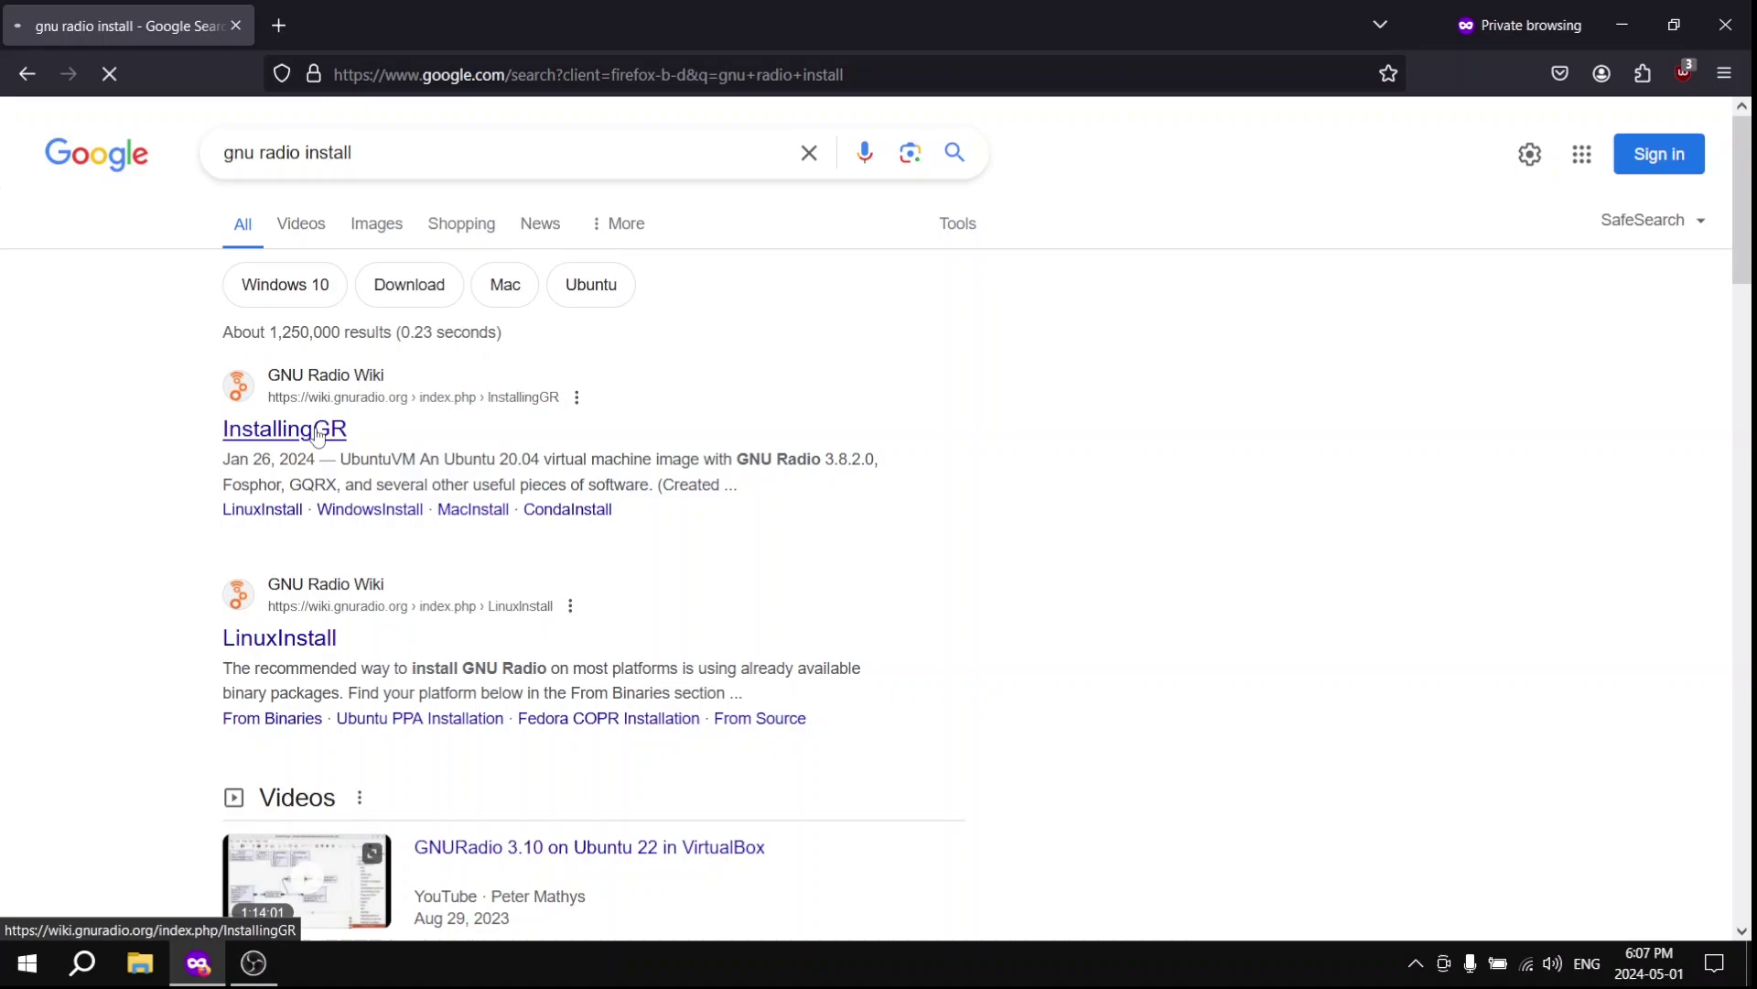
scroll(868, 638, down, 4)
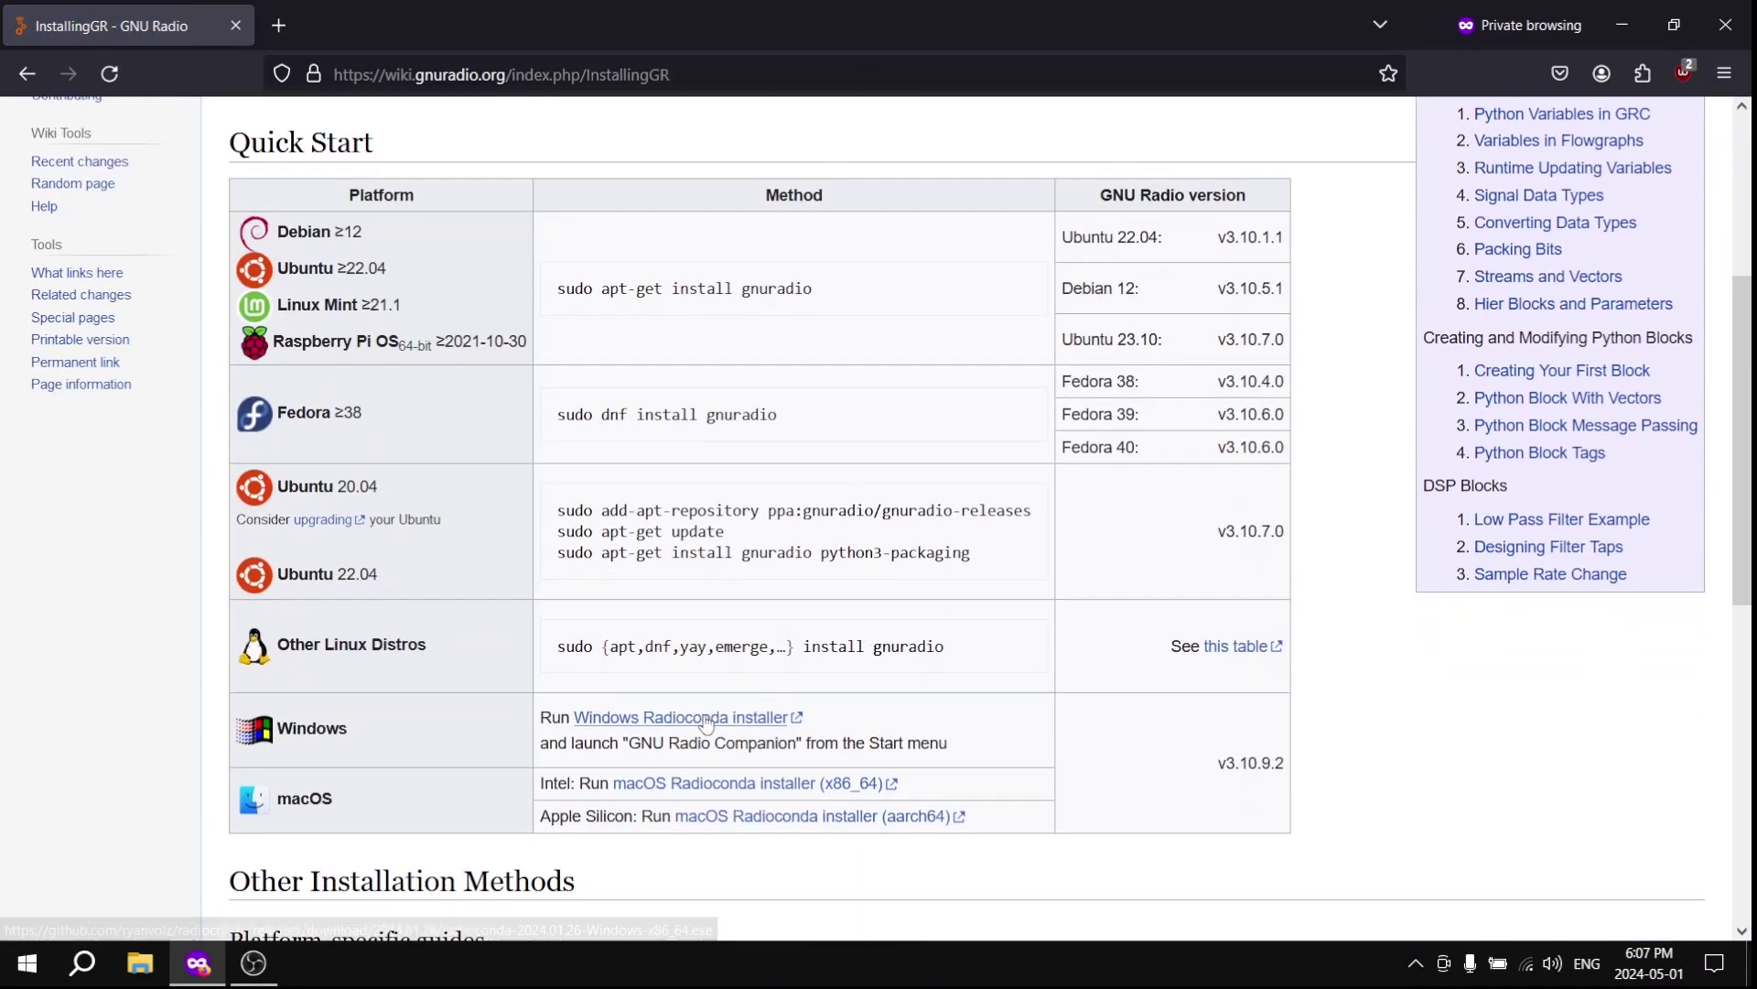
click(706, 723)
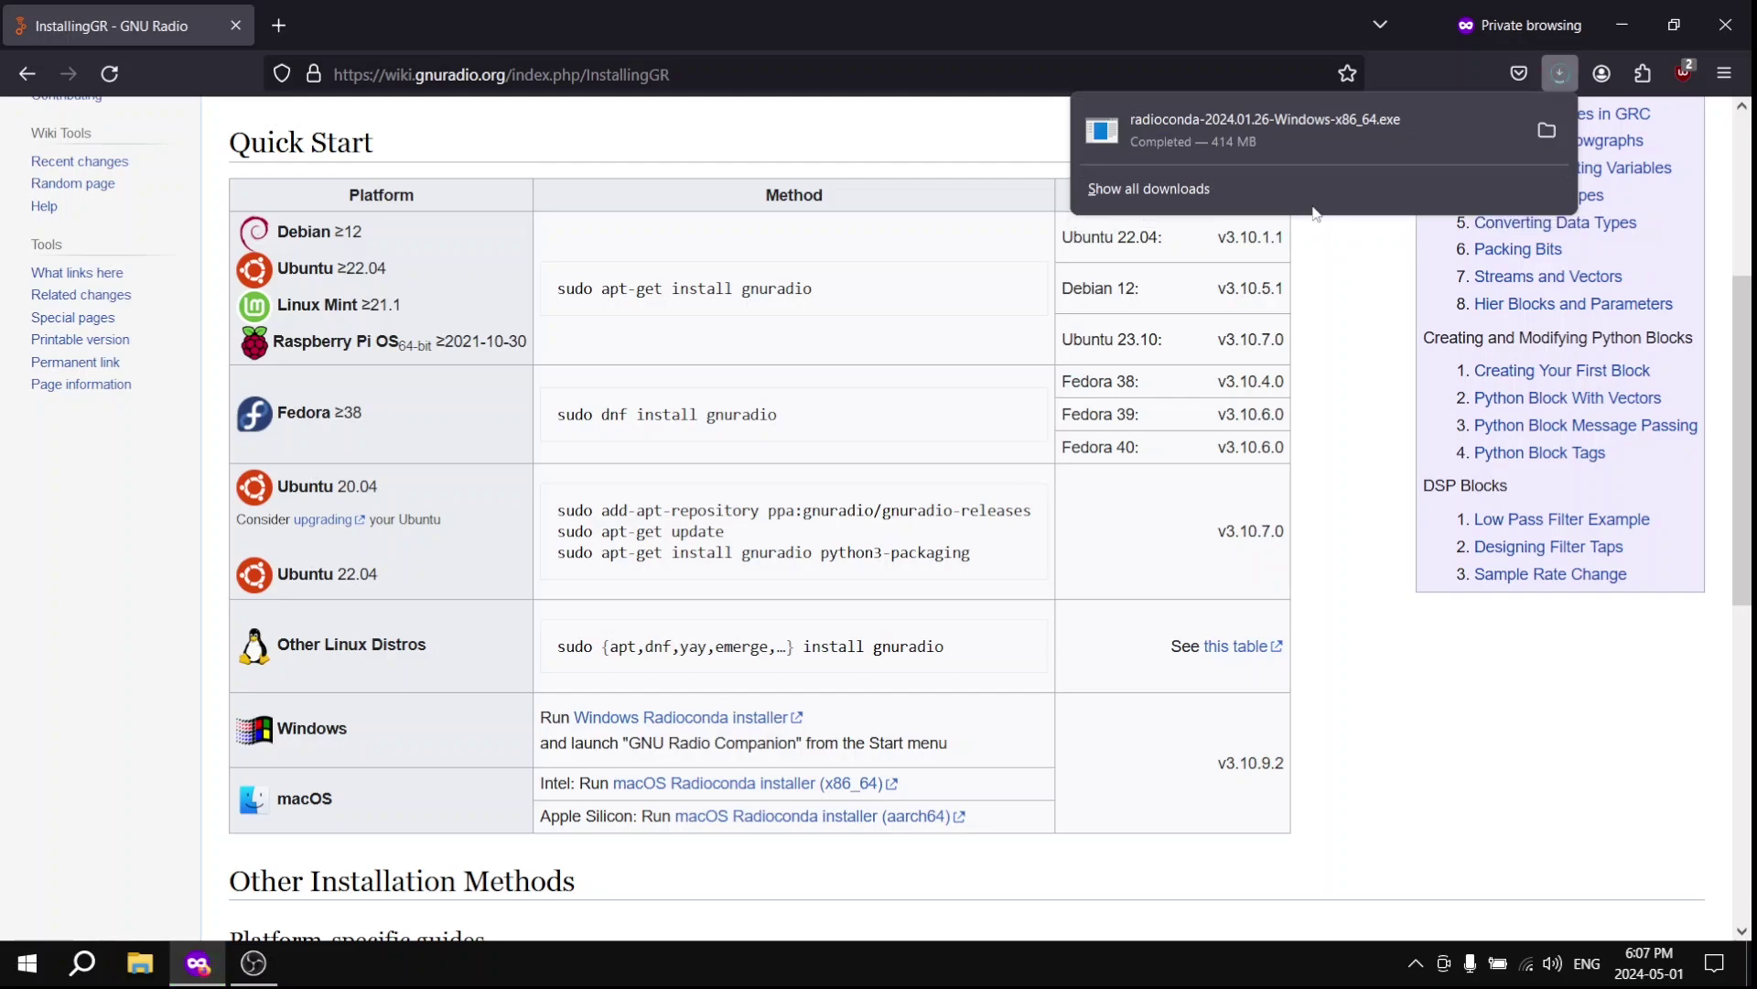
Install radioconda 2024.01.26 for Just Me in the default location, then close setup
click(1262, 137)
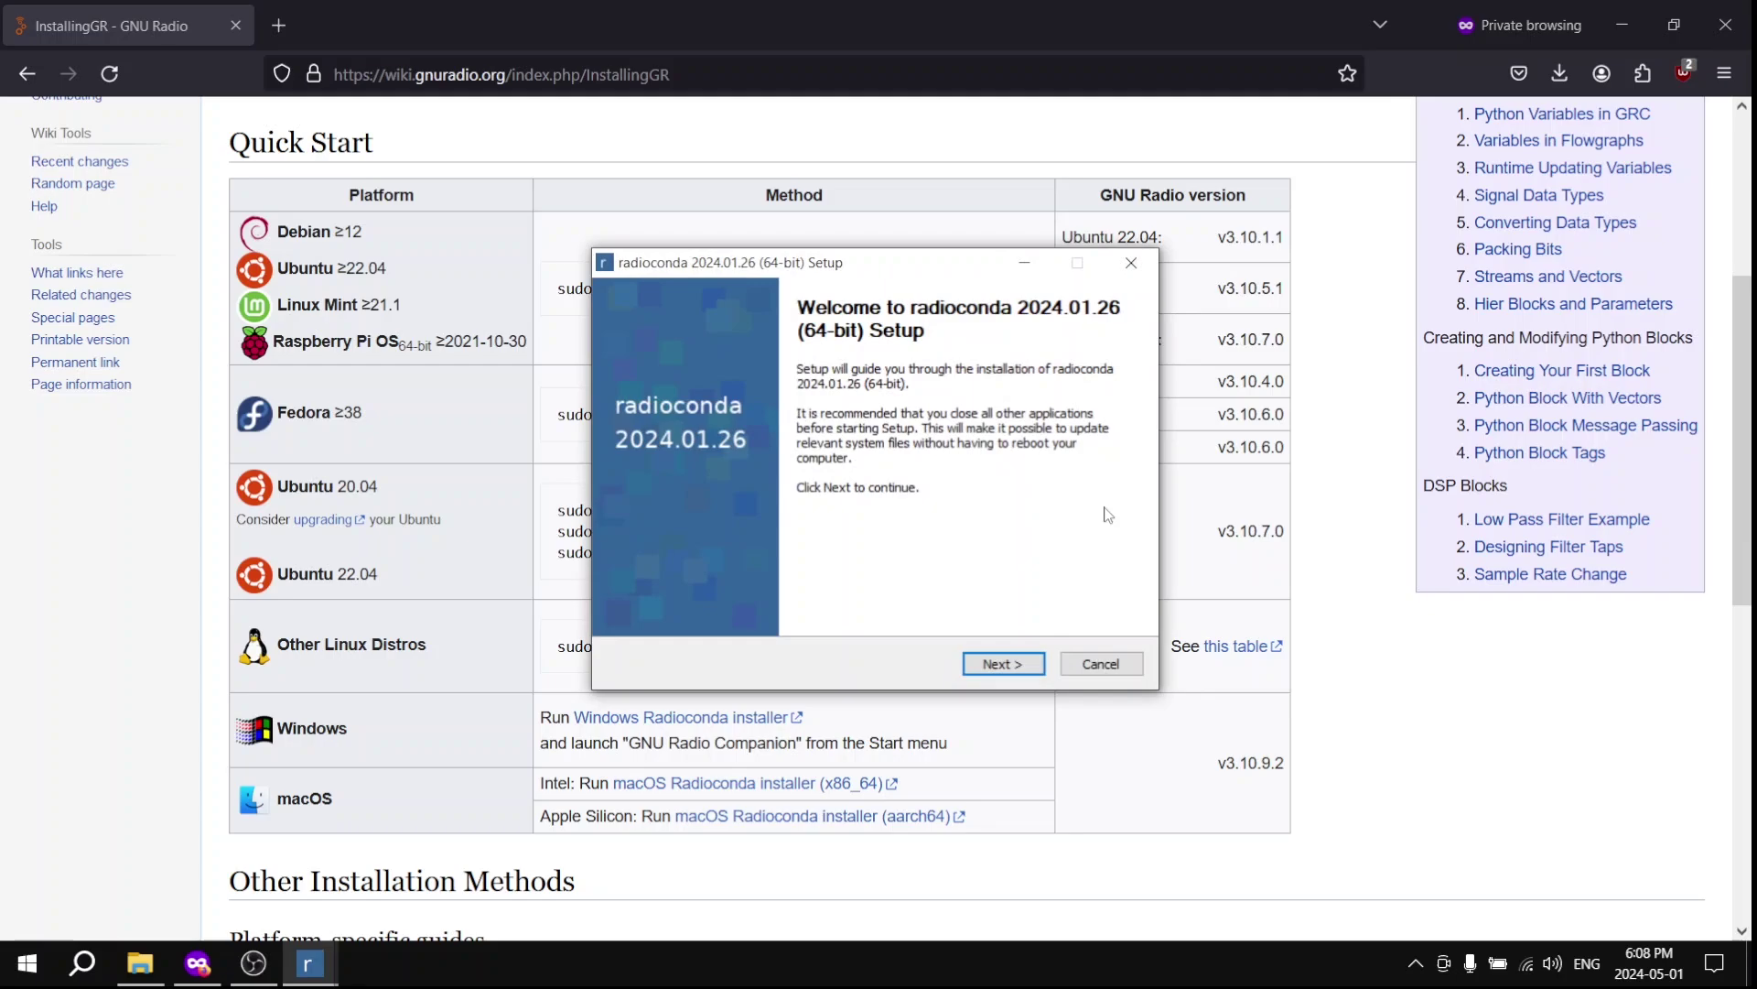
click(992, 666)
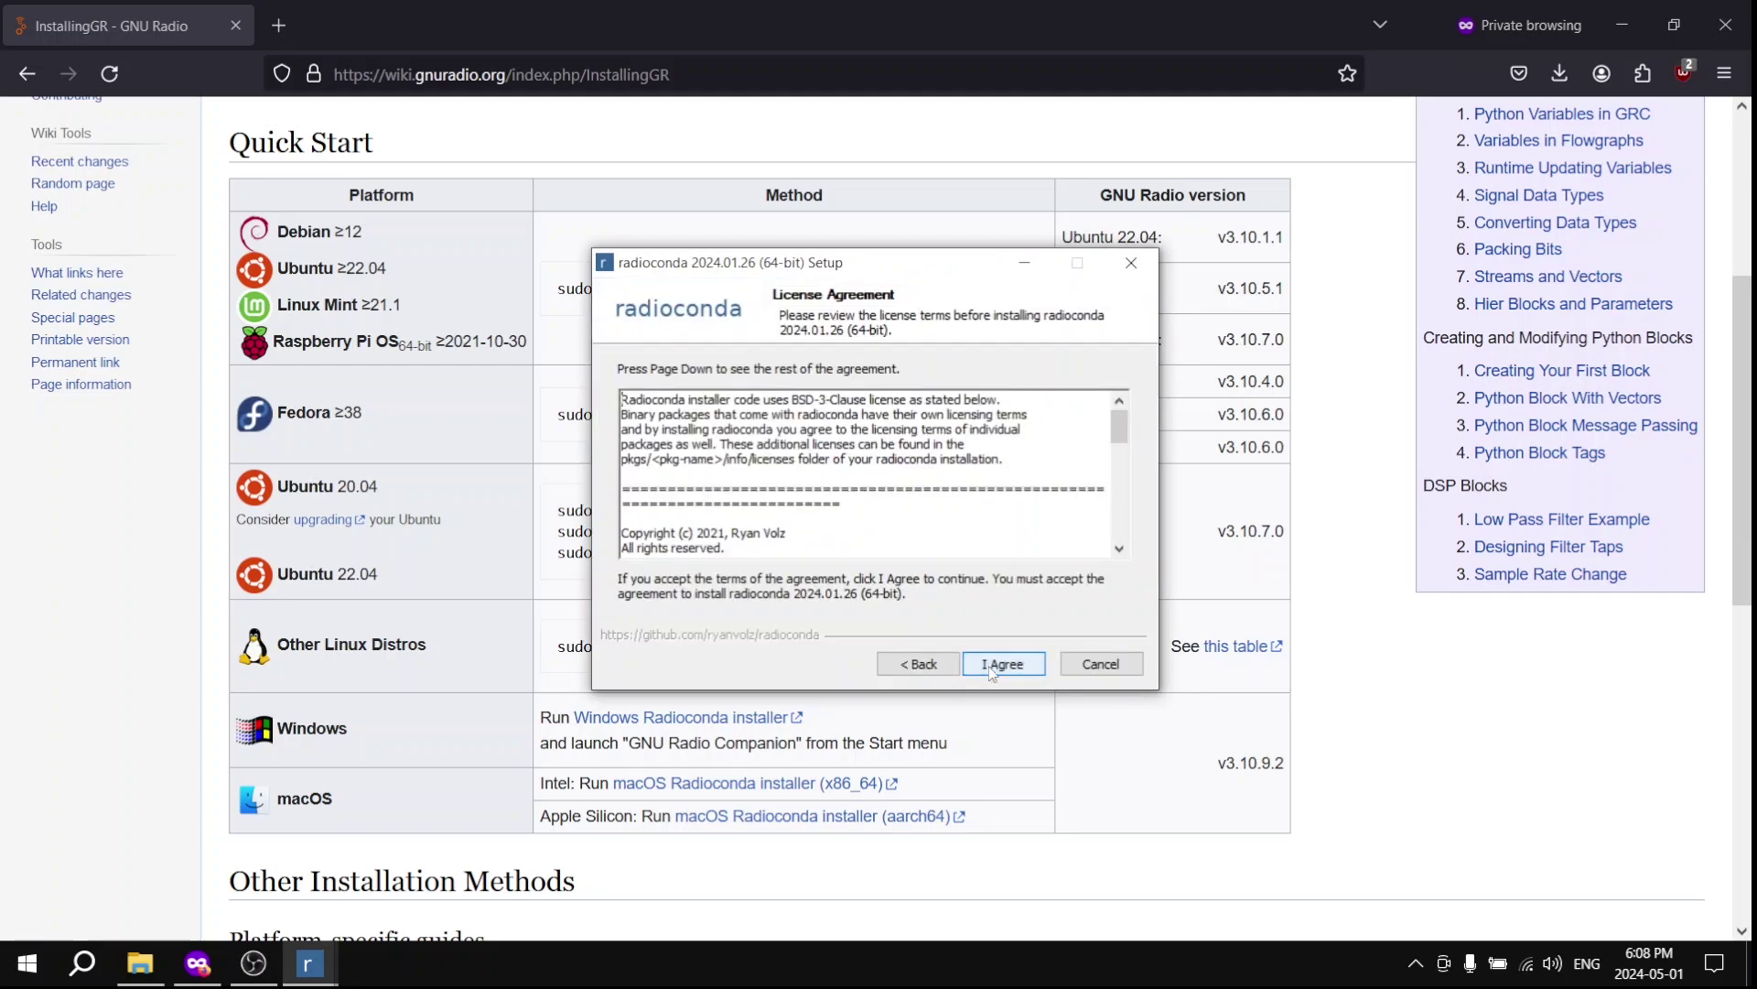
click(992, 668)
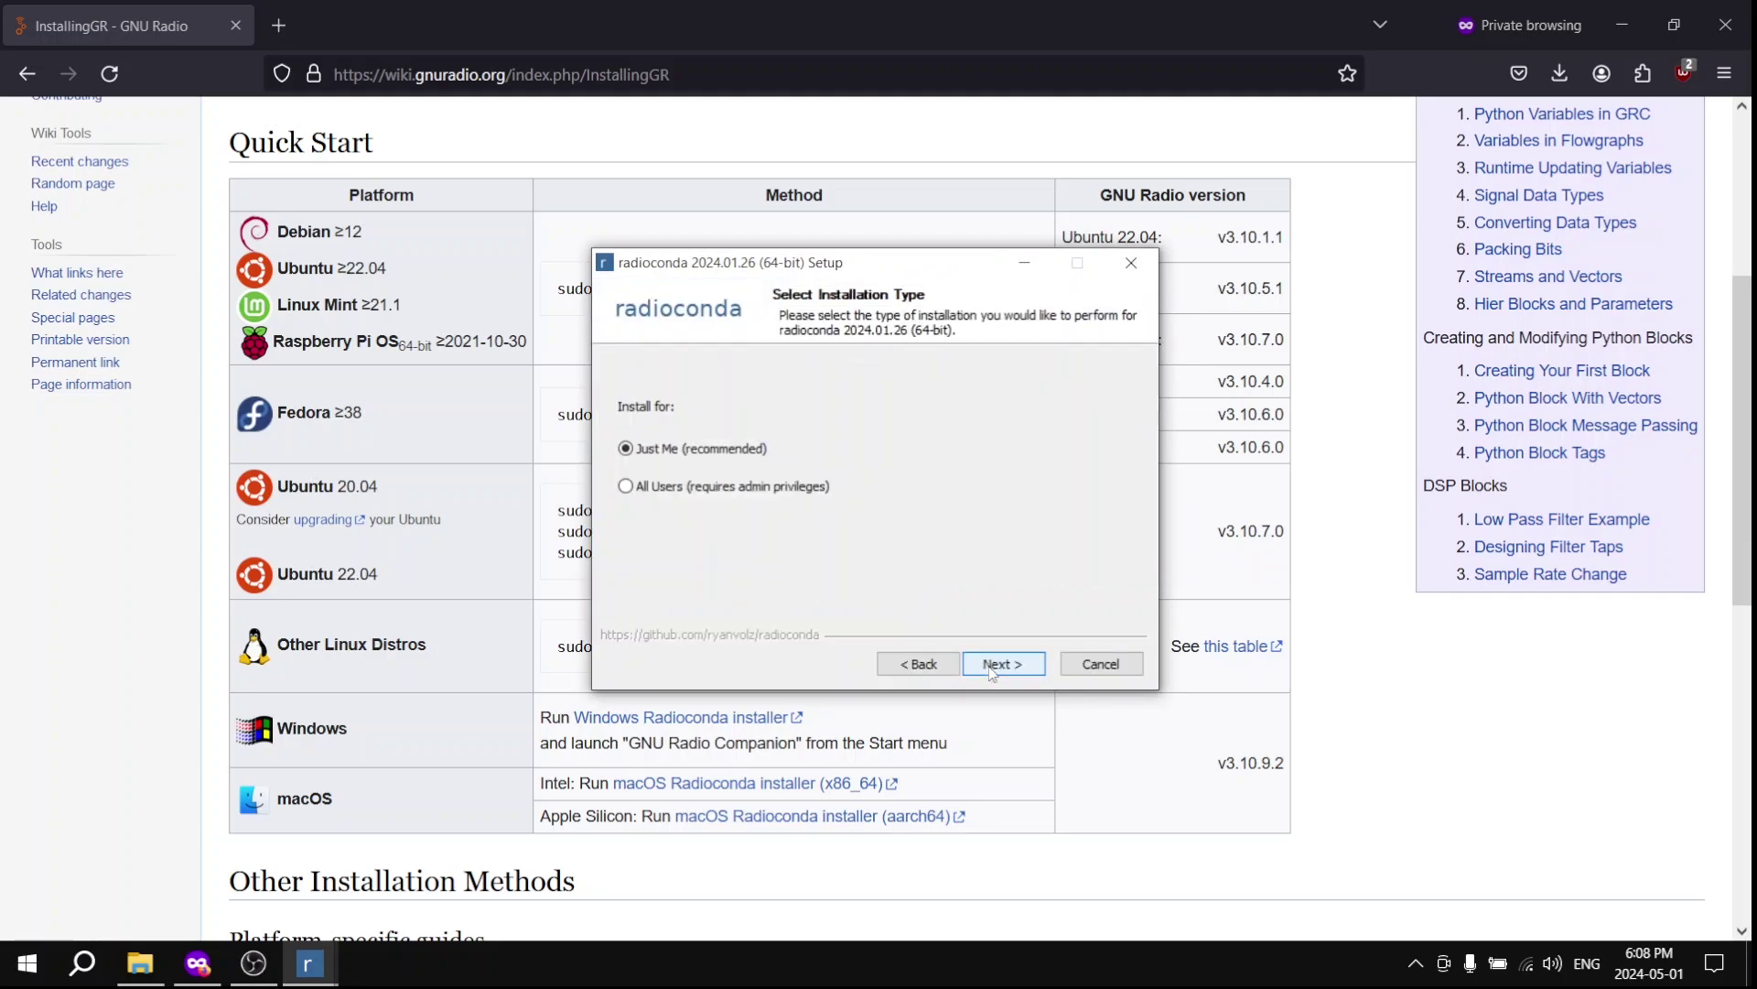
click(992, 666)
click(992, 668)
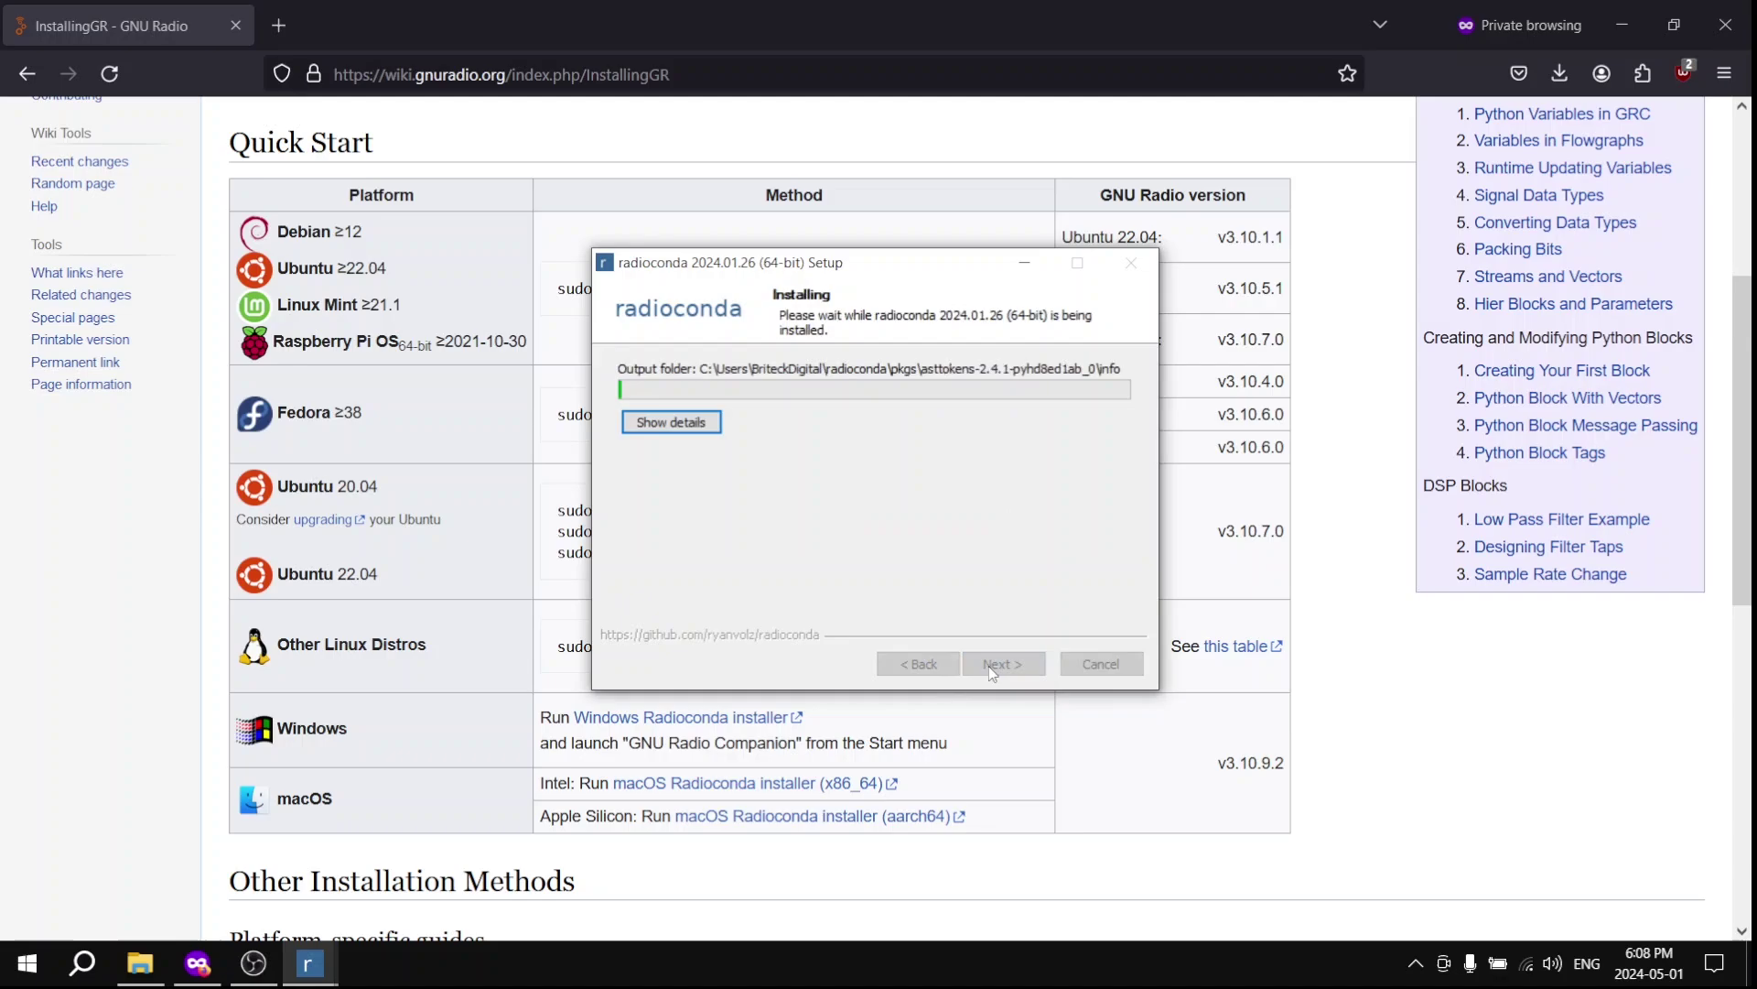
drag(899, 274, 844, 299)
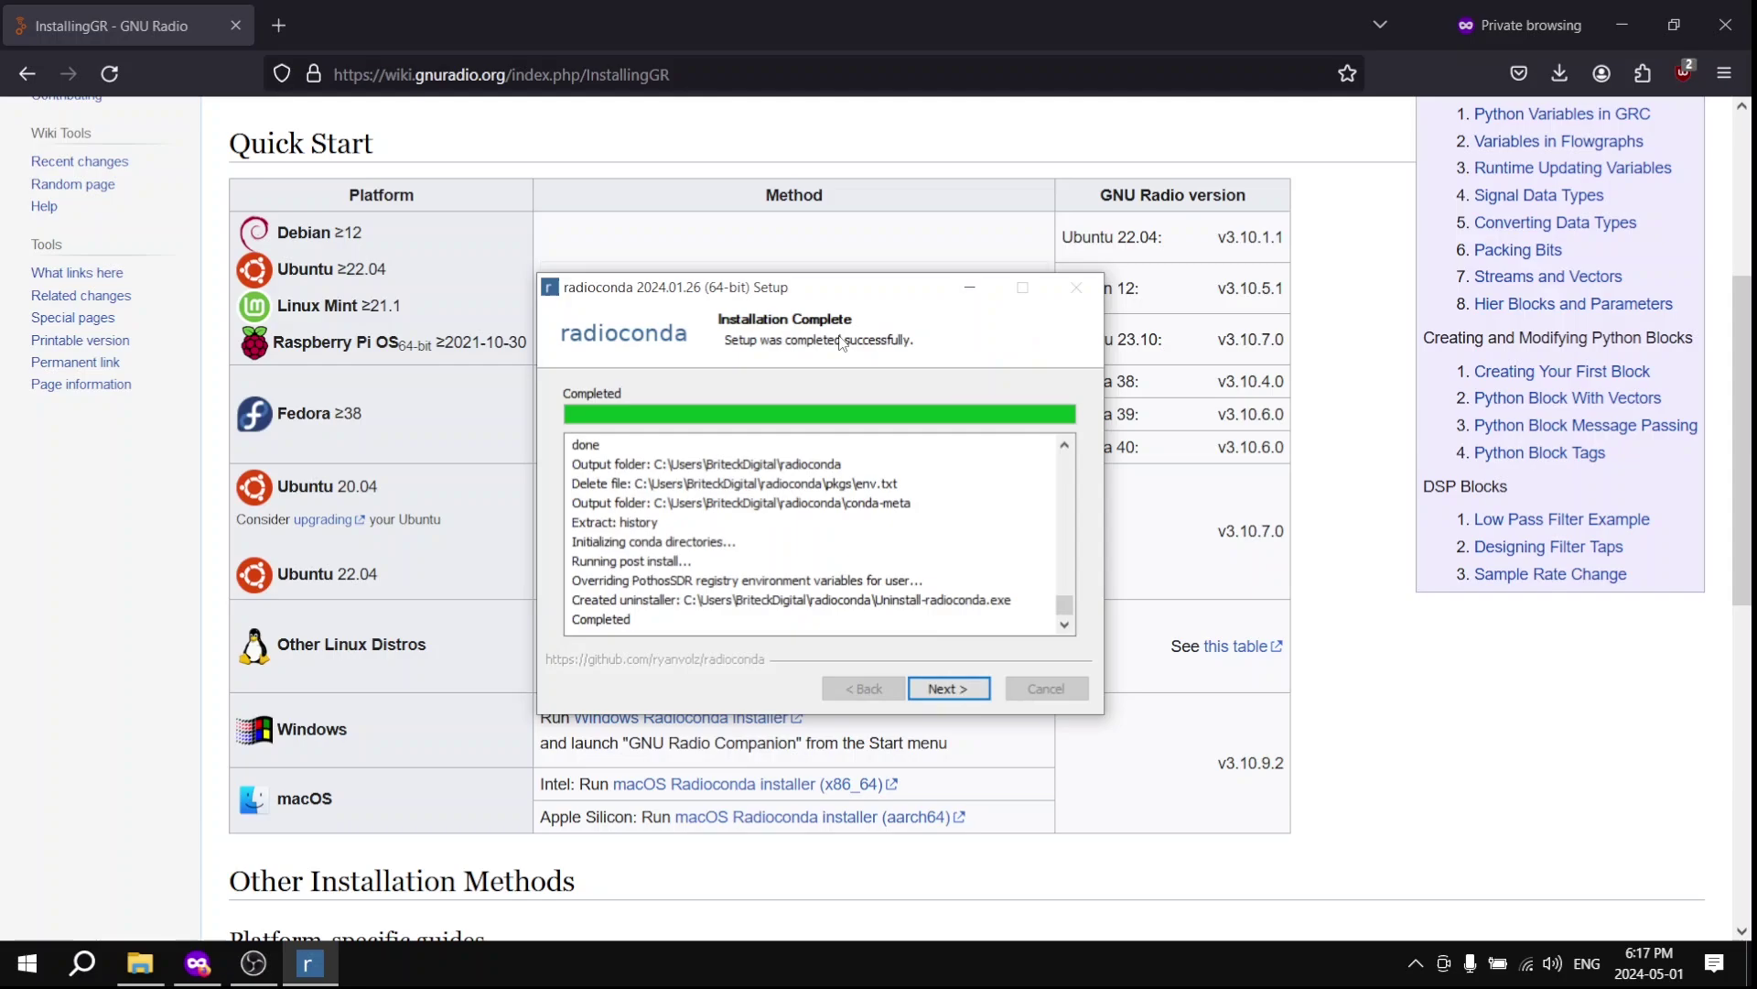
click(952, 693)
click(950, 690)
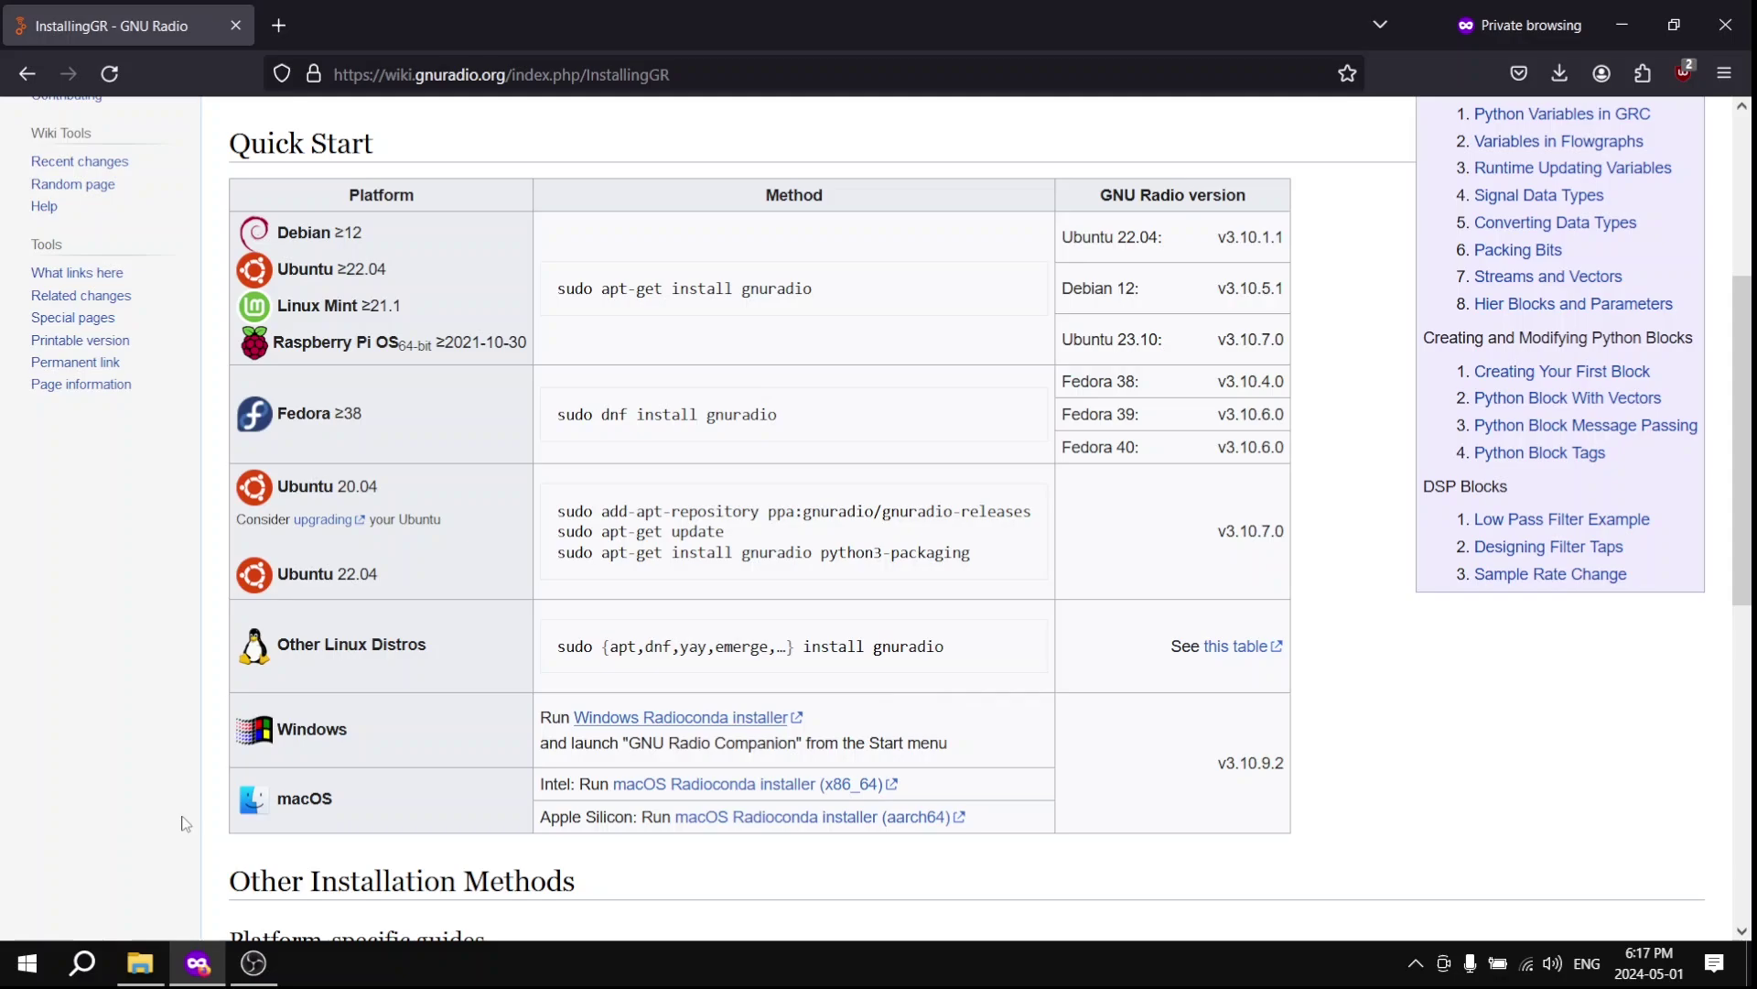
Launch GNU Radio Companion from the Start menu's Recently added list
click(21, 956)
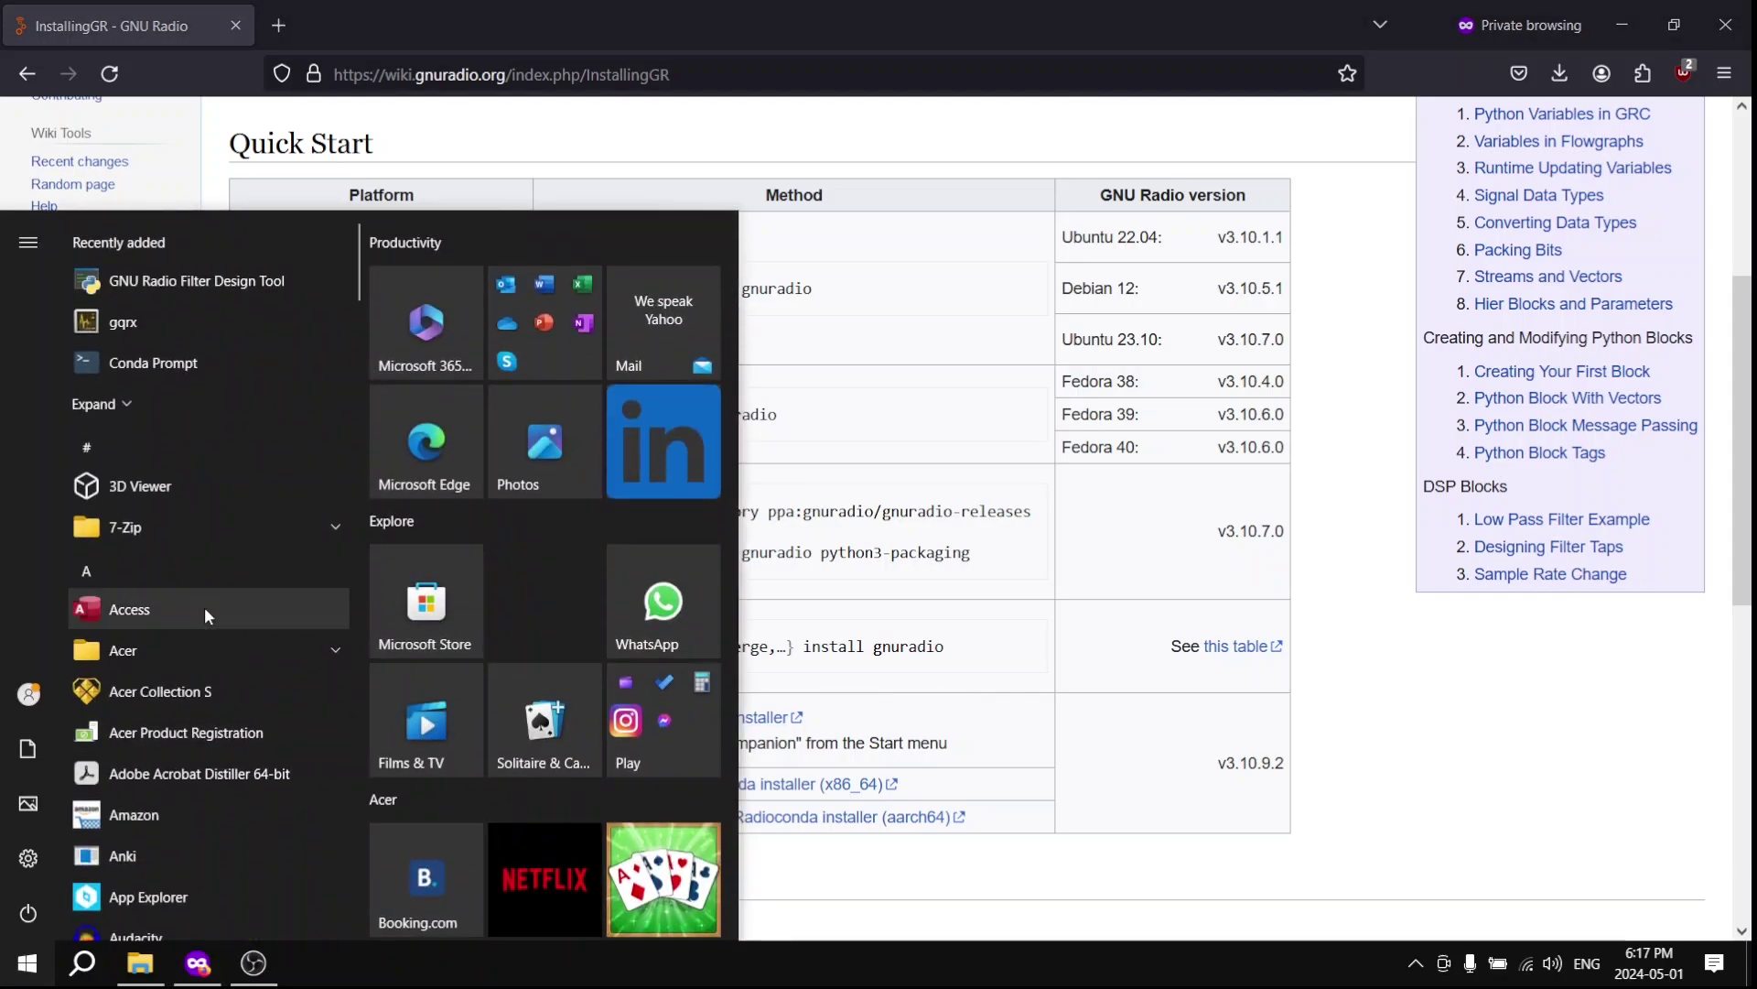
click(117, 412)
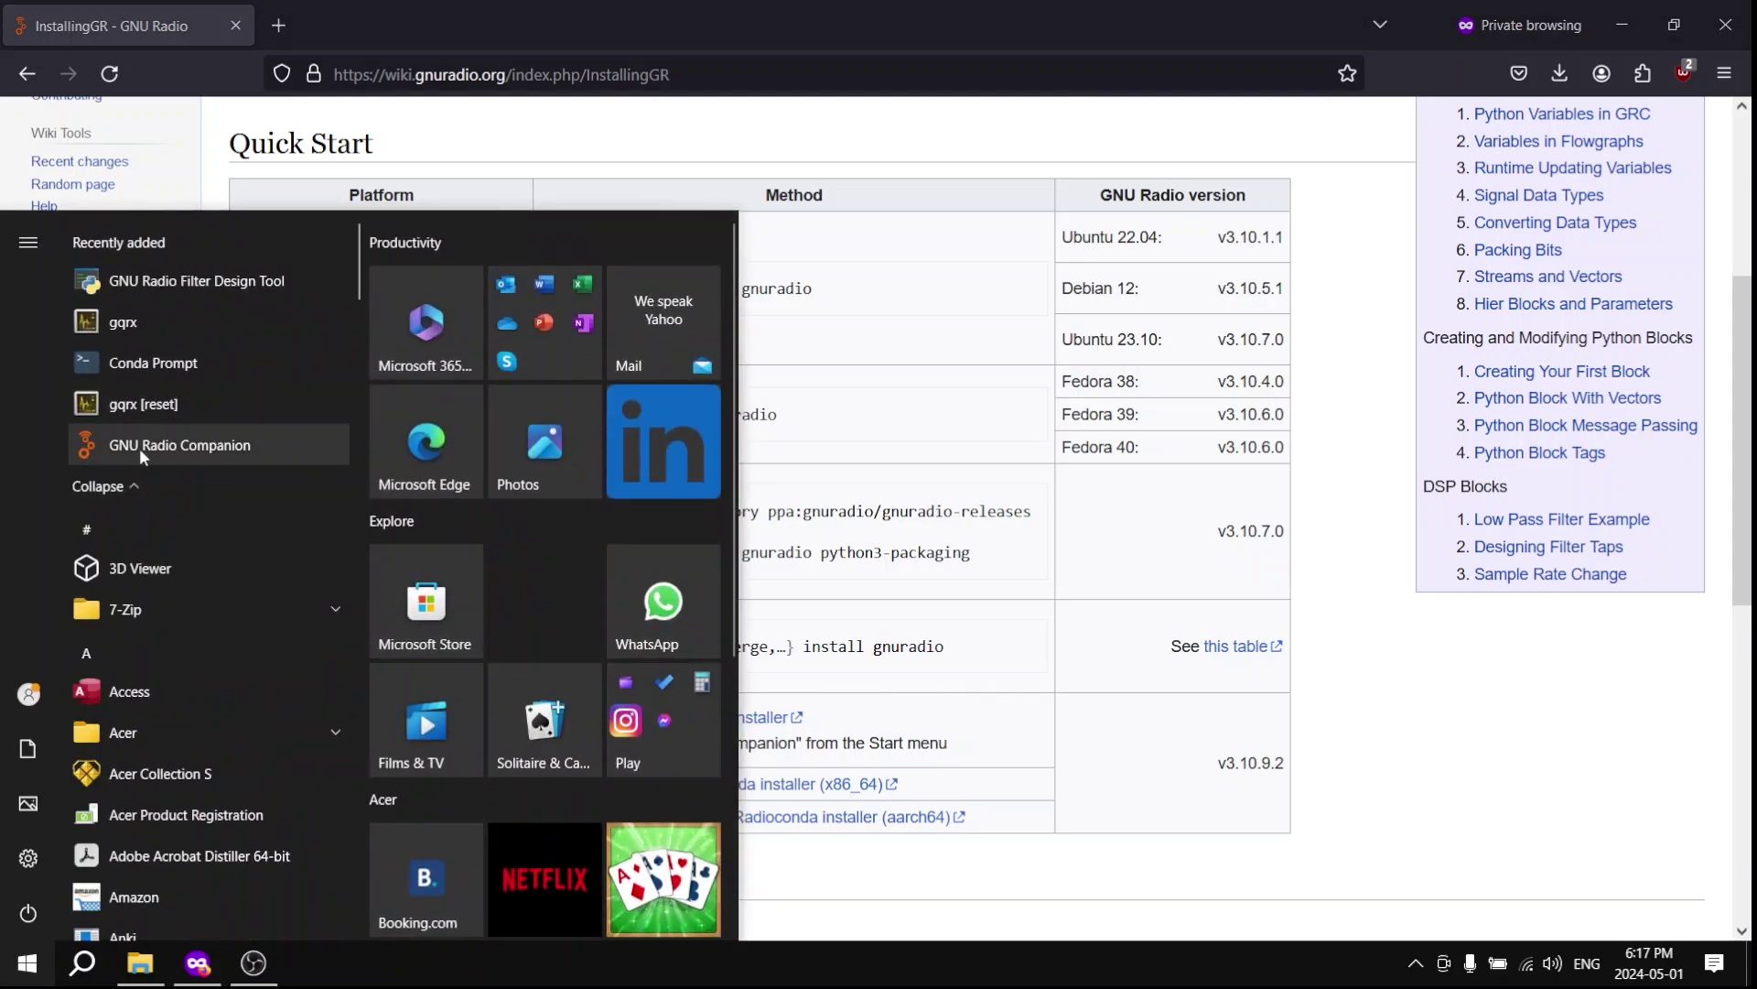
click(139, 446)
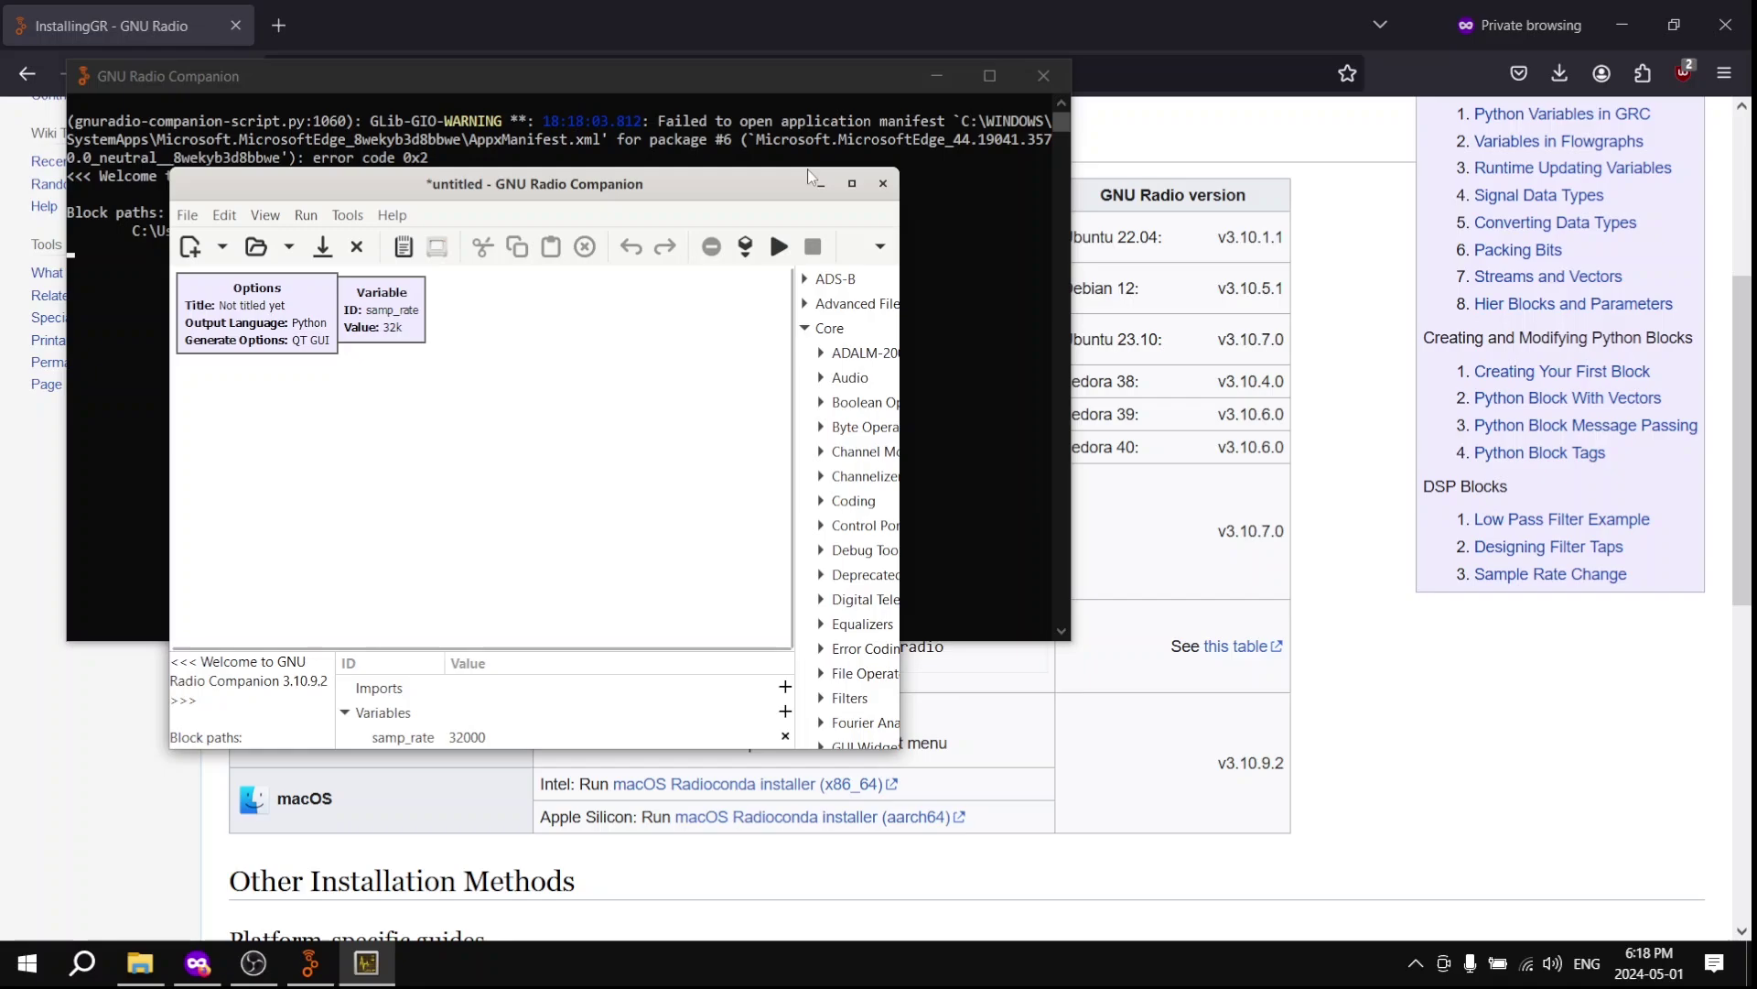
Maximize GNU Radio Companion and change the samp_rate variable's value to 10e6
click(852, 184)
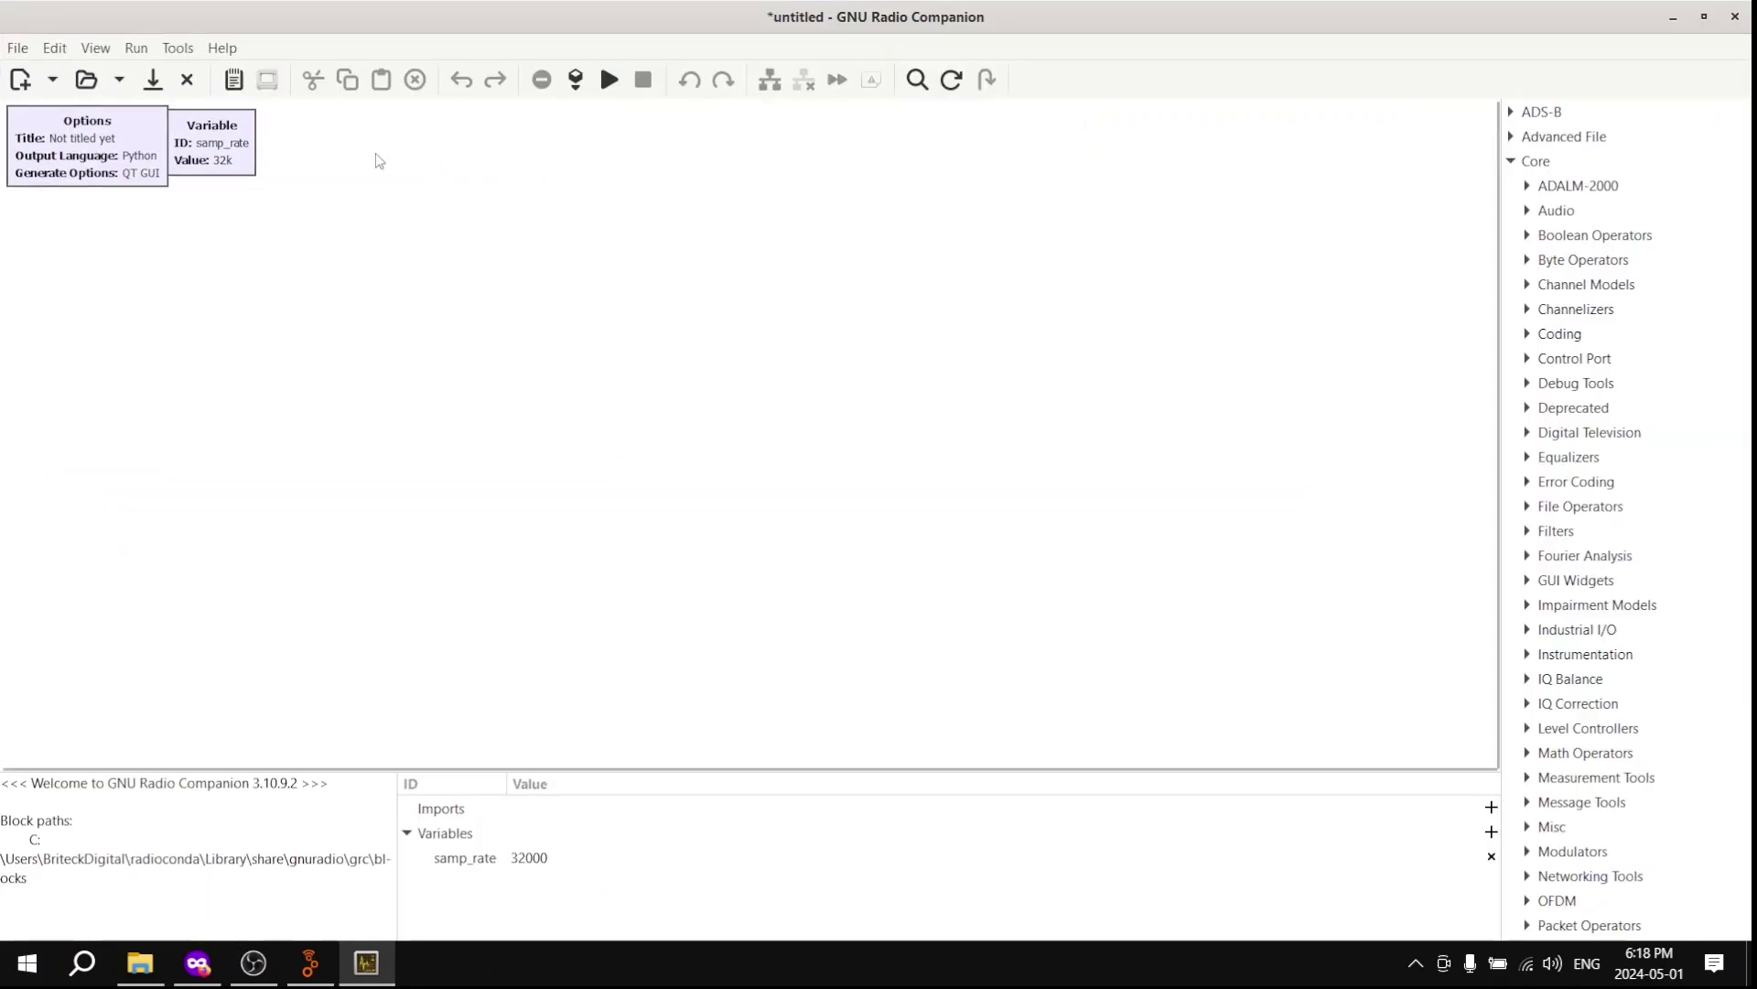
double_click(232, 143)
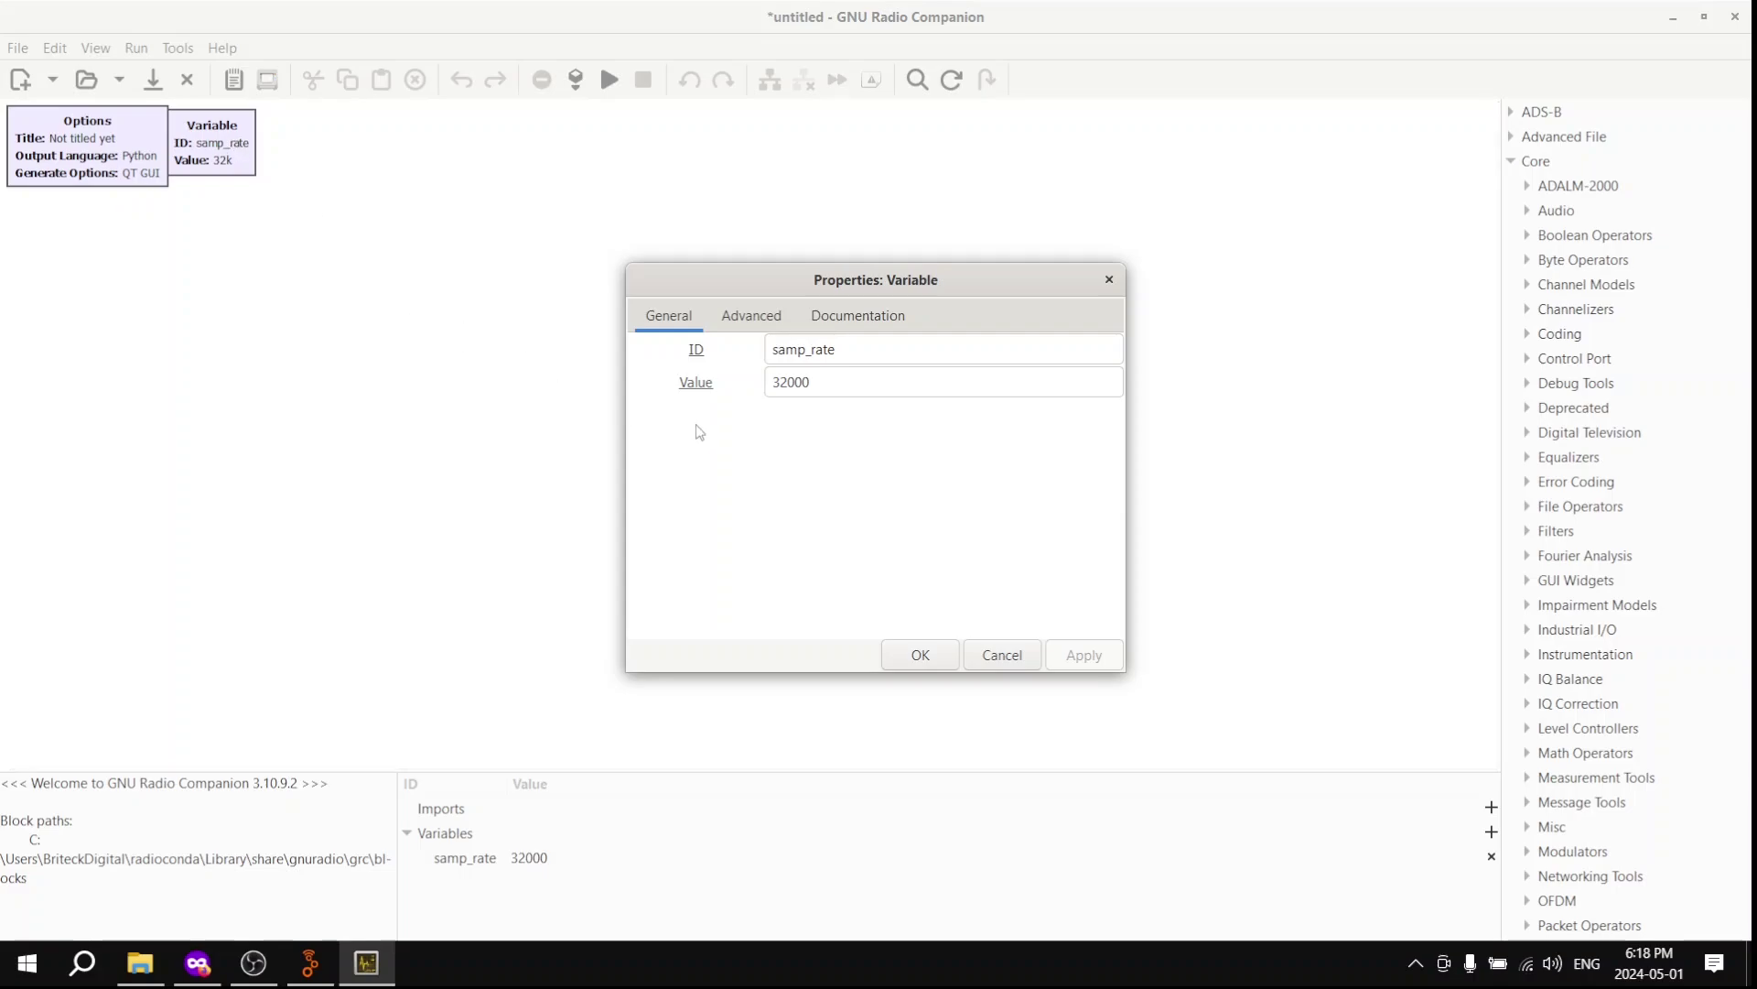
double_click(823, 382)
text(10e6)
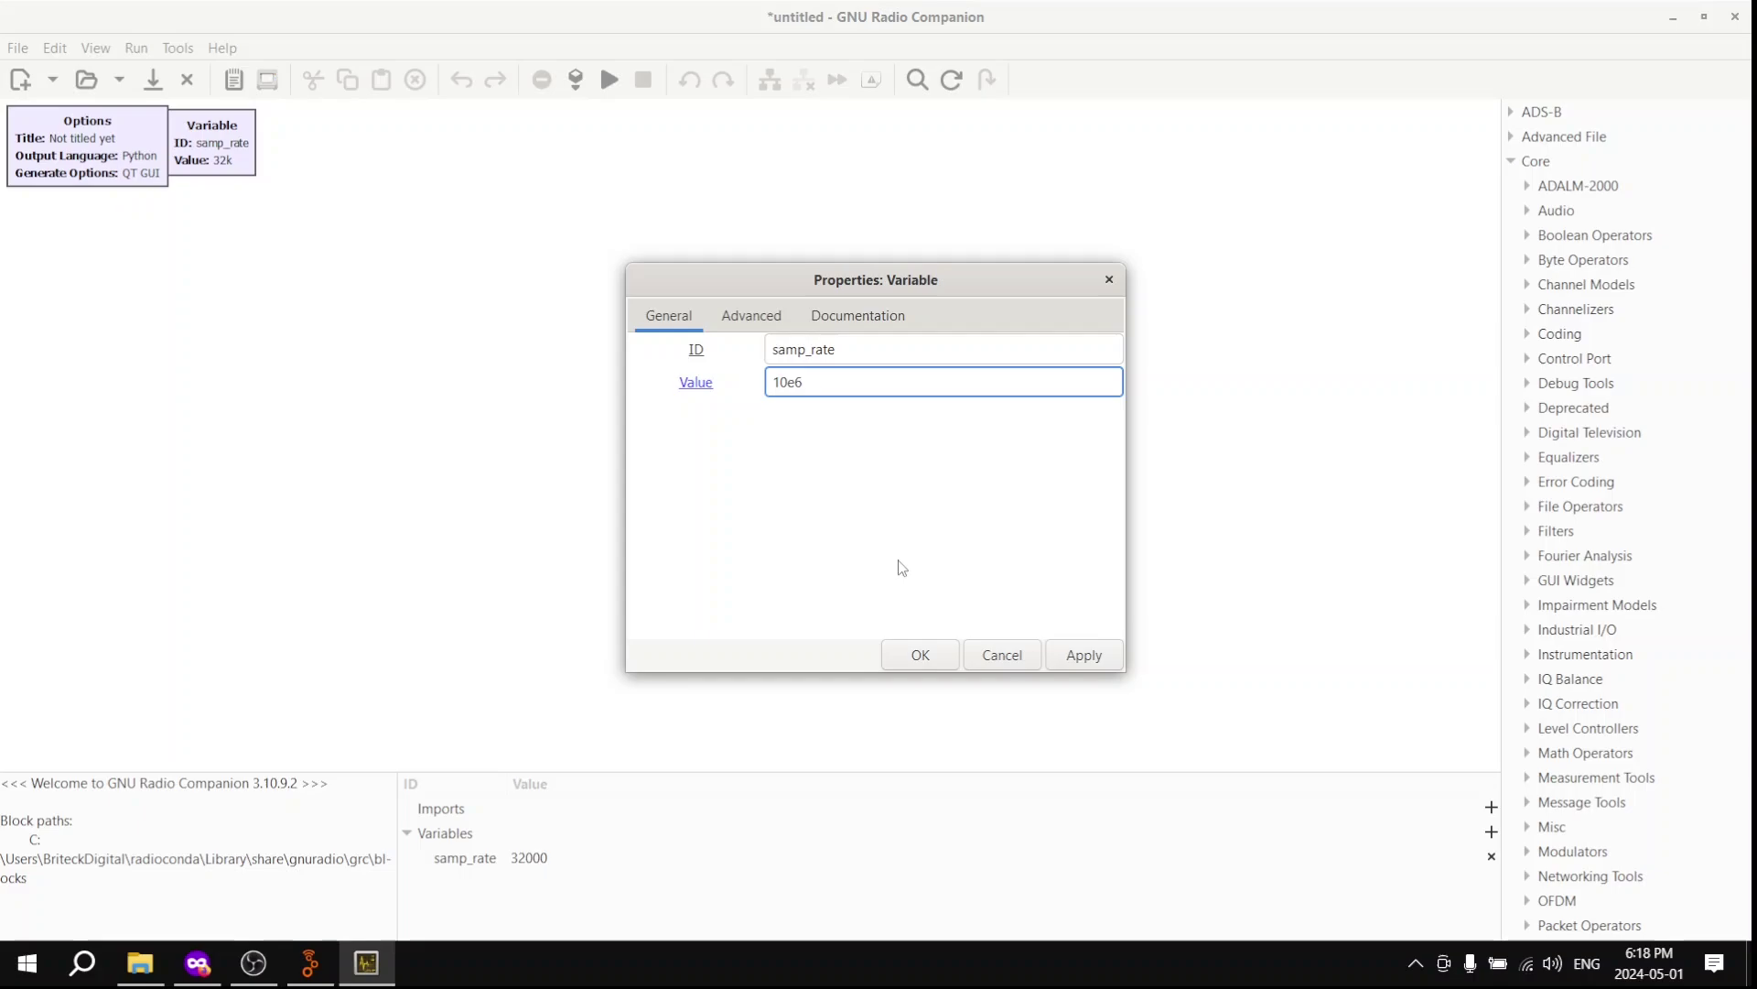
click(920, 656)
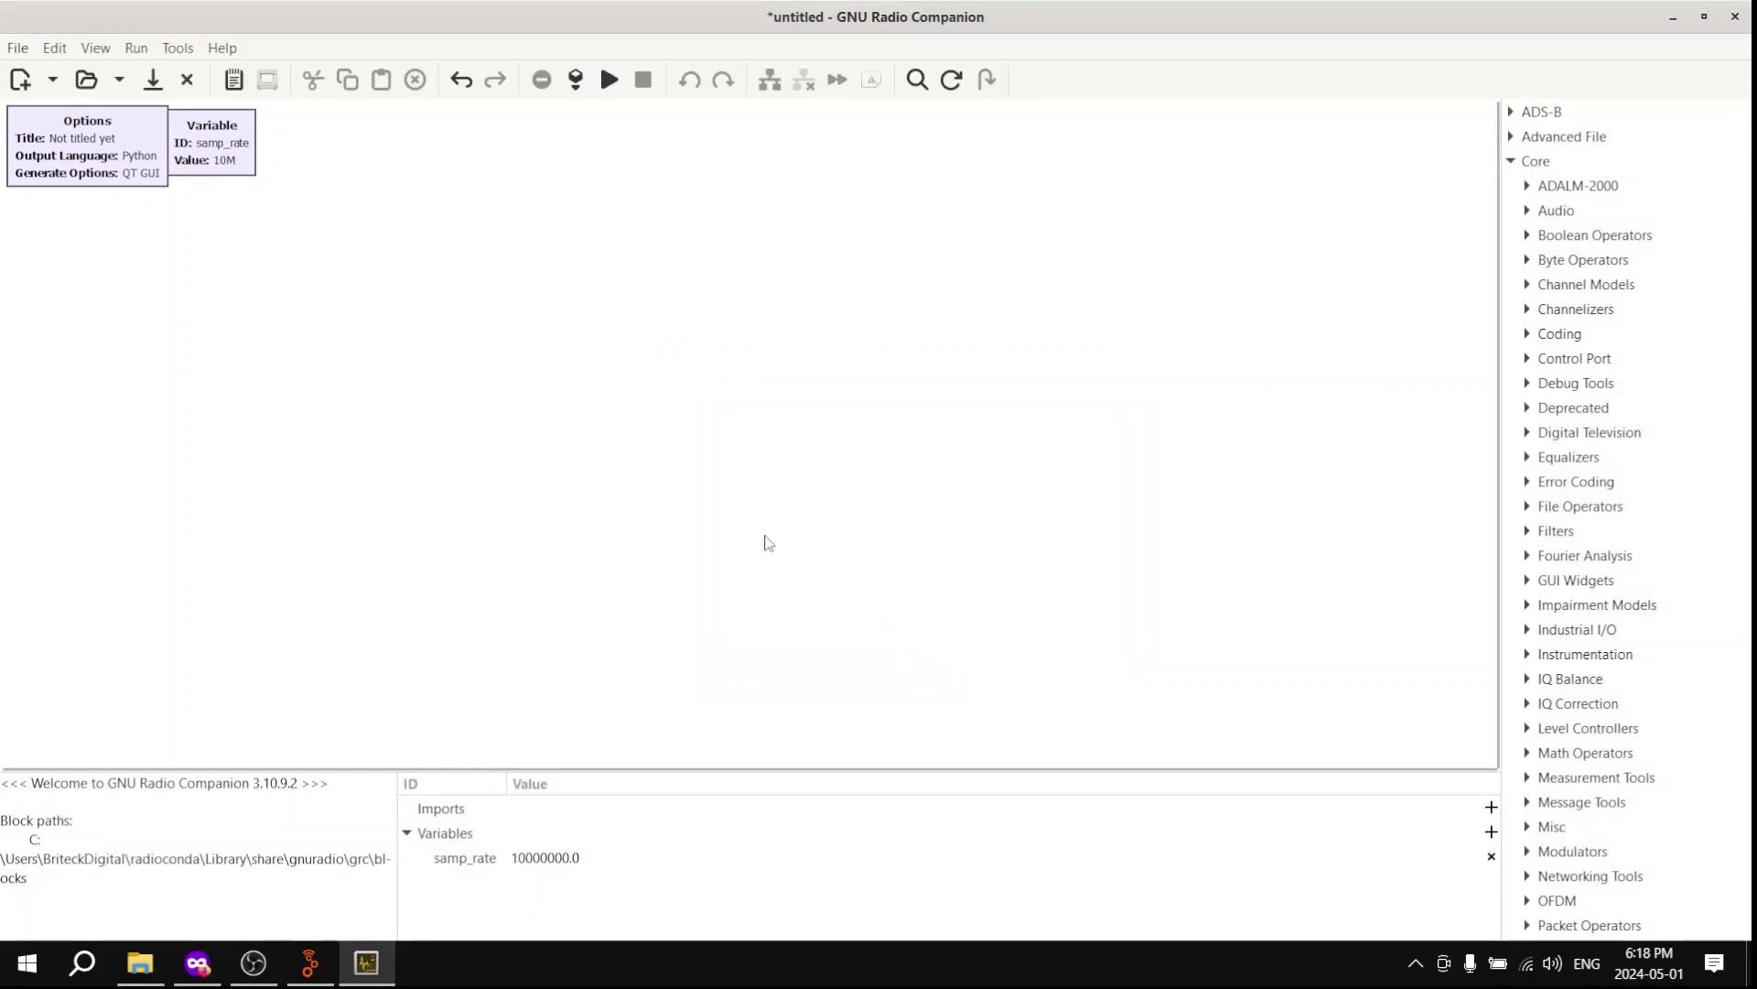
Save the flowgraph as sdrgnuradio.grc in the Documents folder
key(ctrl+s)
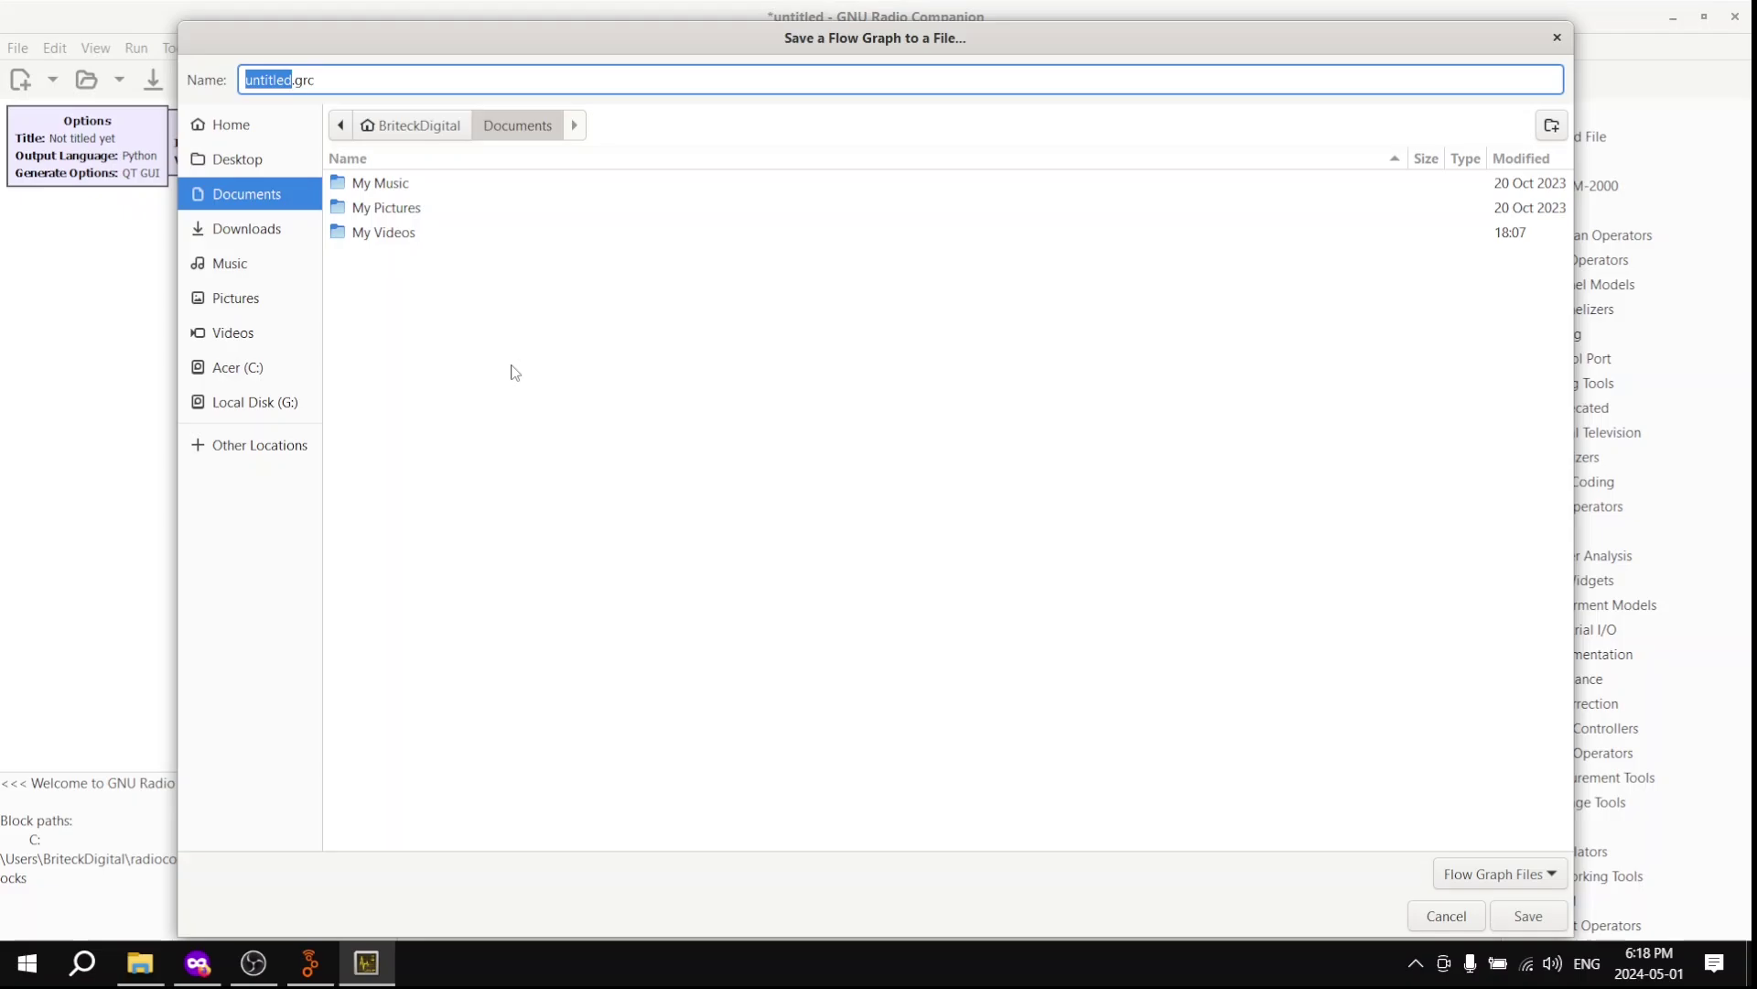
text(sdrgnuradio)
click(1527, 916)
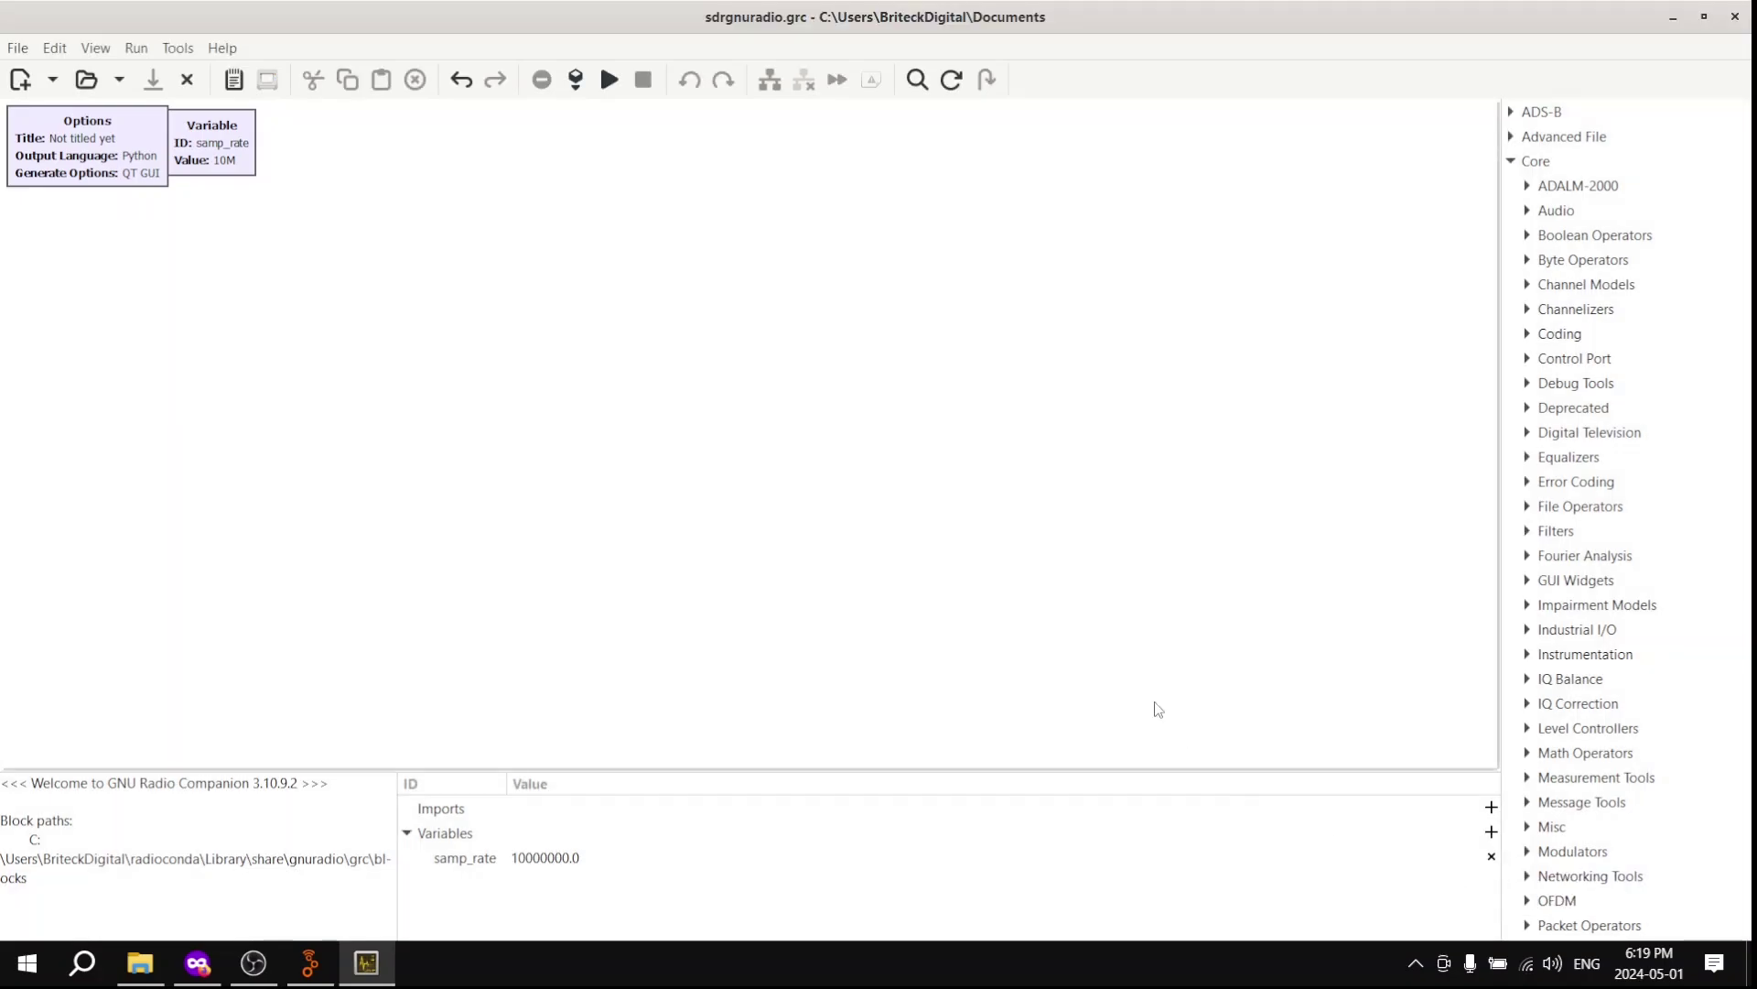
Duplicate samp_rate beside itself and turn the copy into center_frequency with value 102.3e6
click(185, 145)
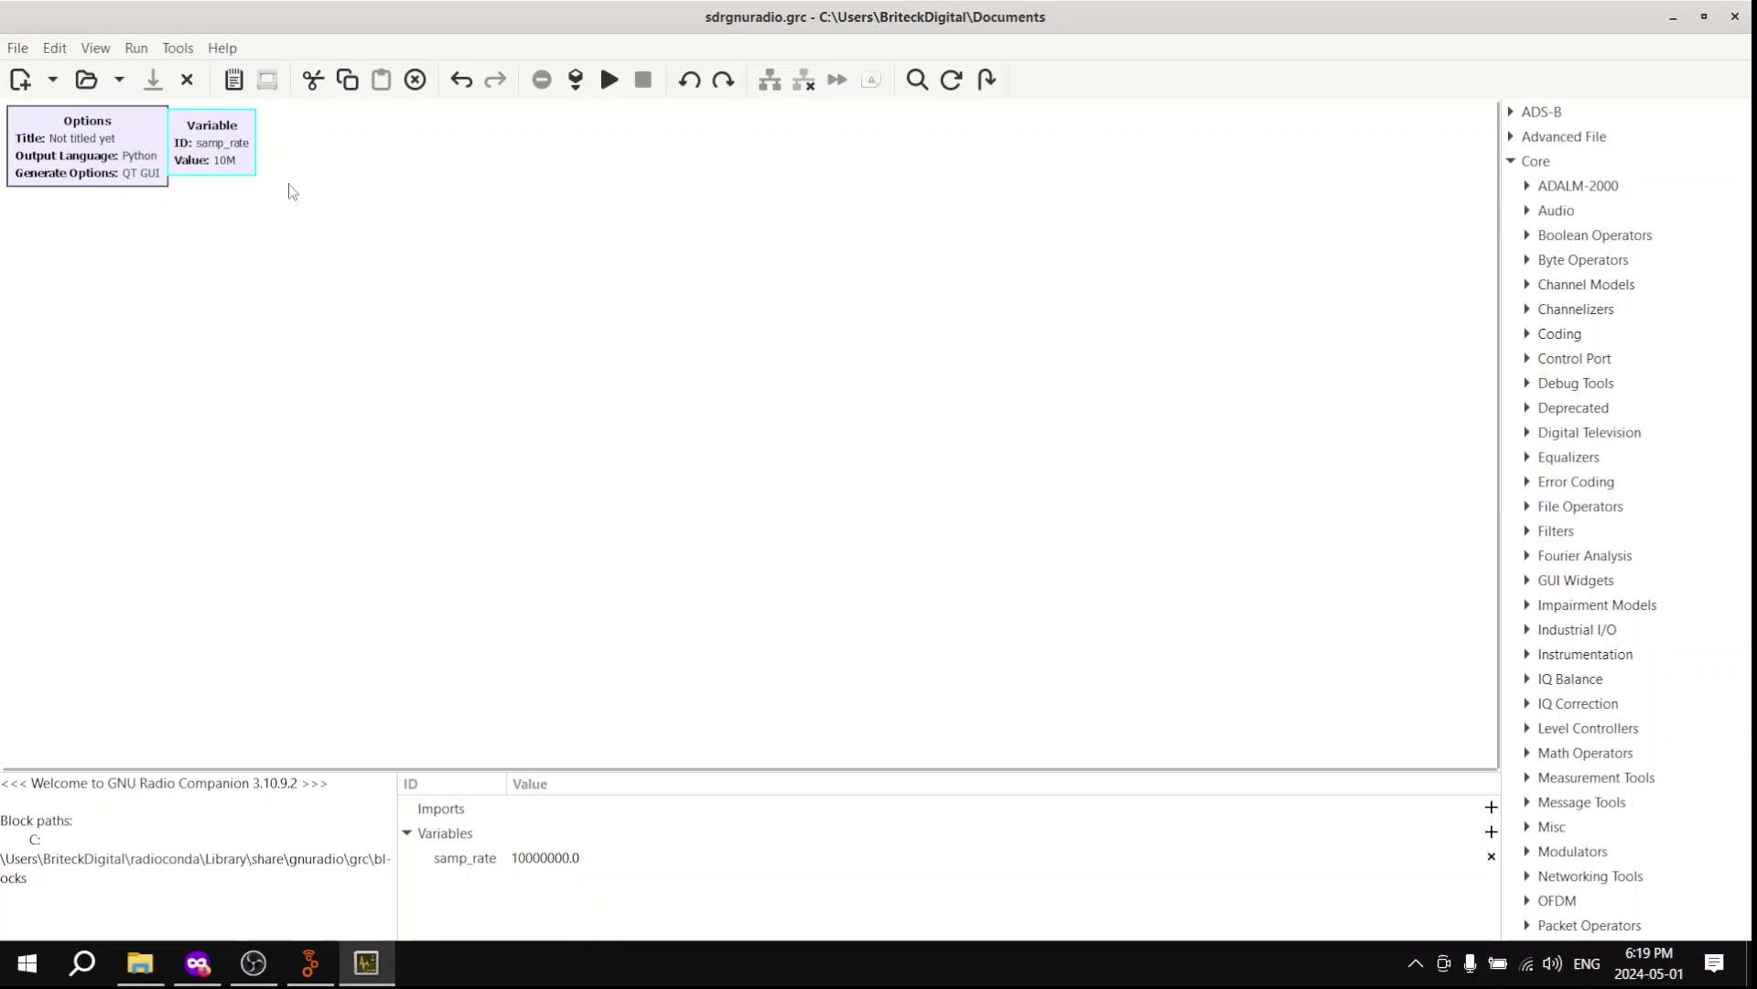
key(ctrl+c)
key(ctrl+v)
drag(391, 276, 275, 118)
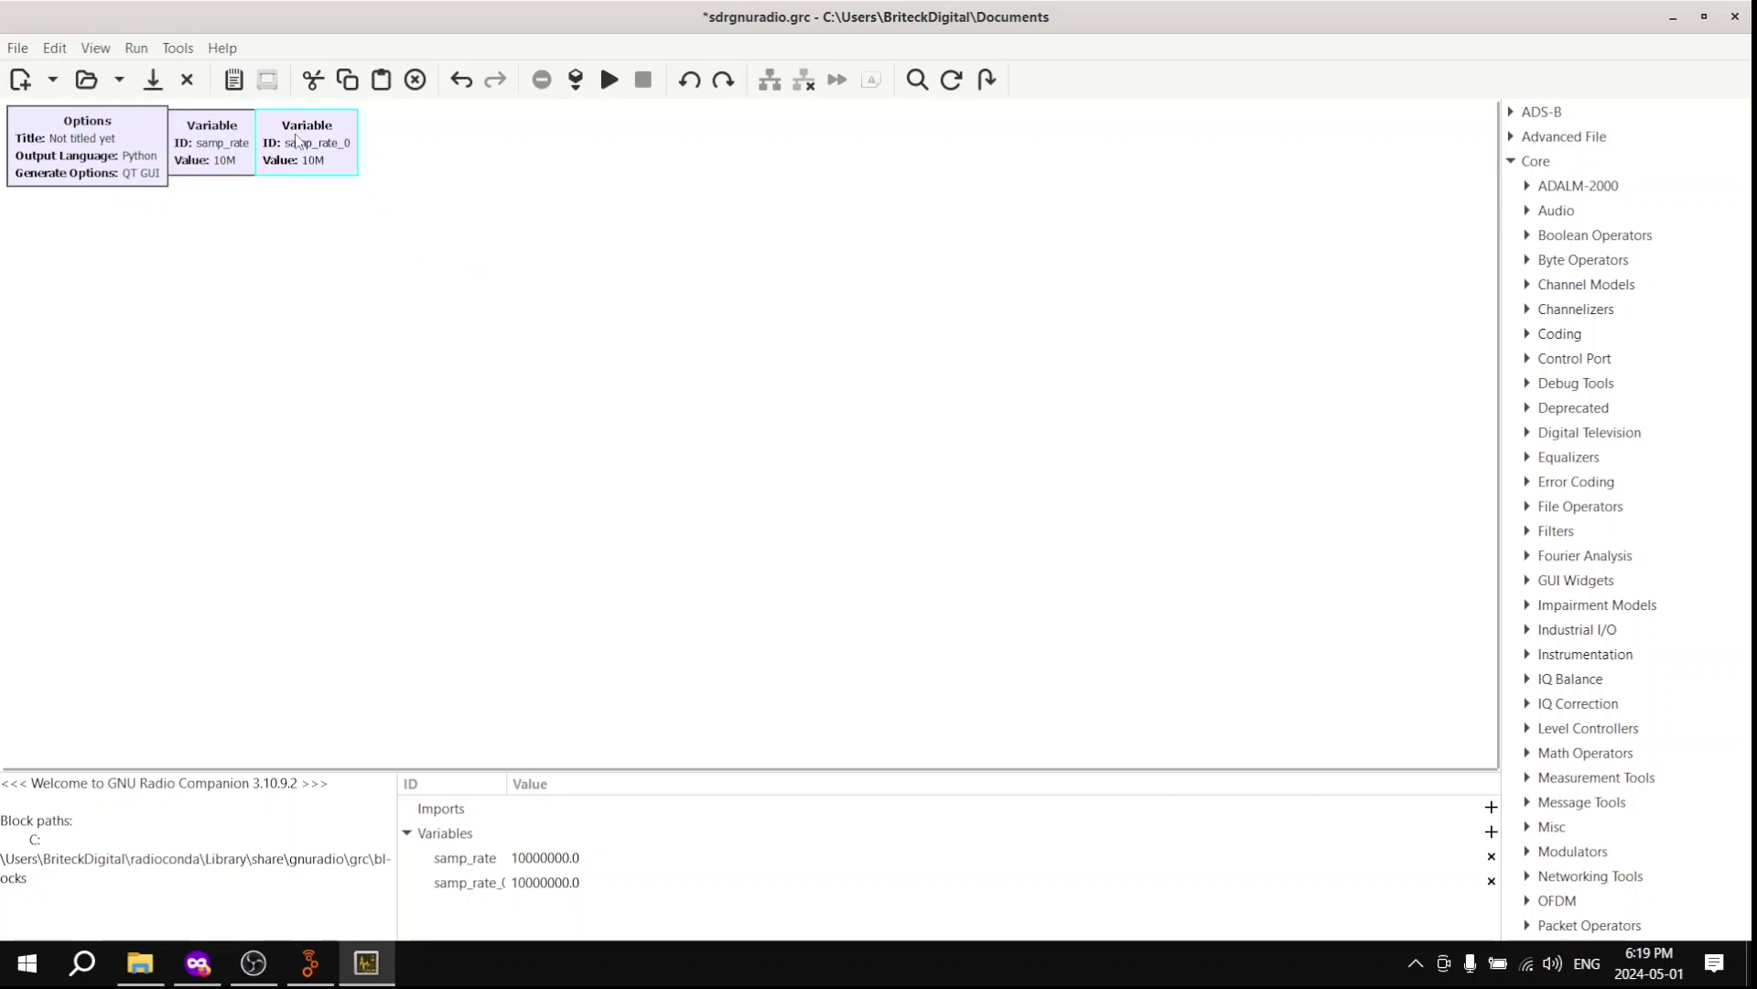
double_click(295, 140)
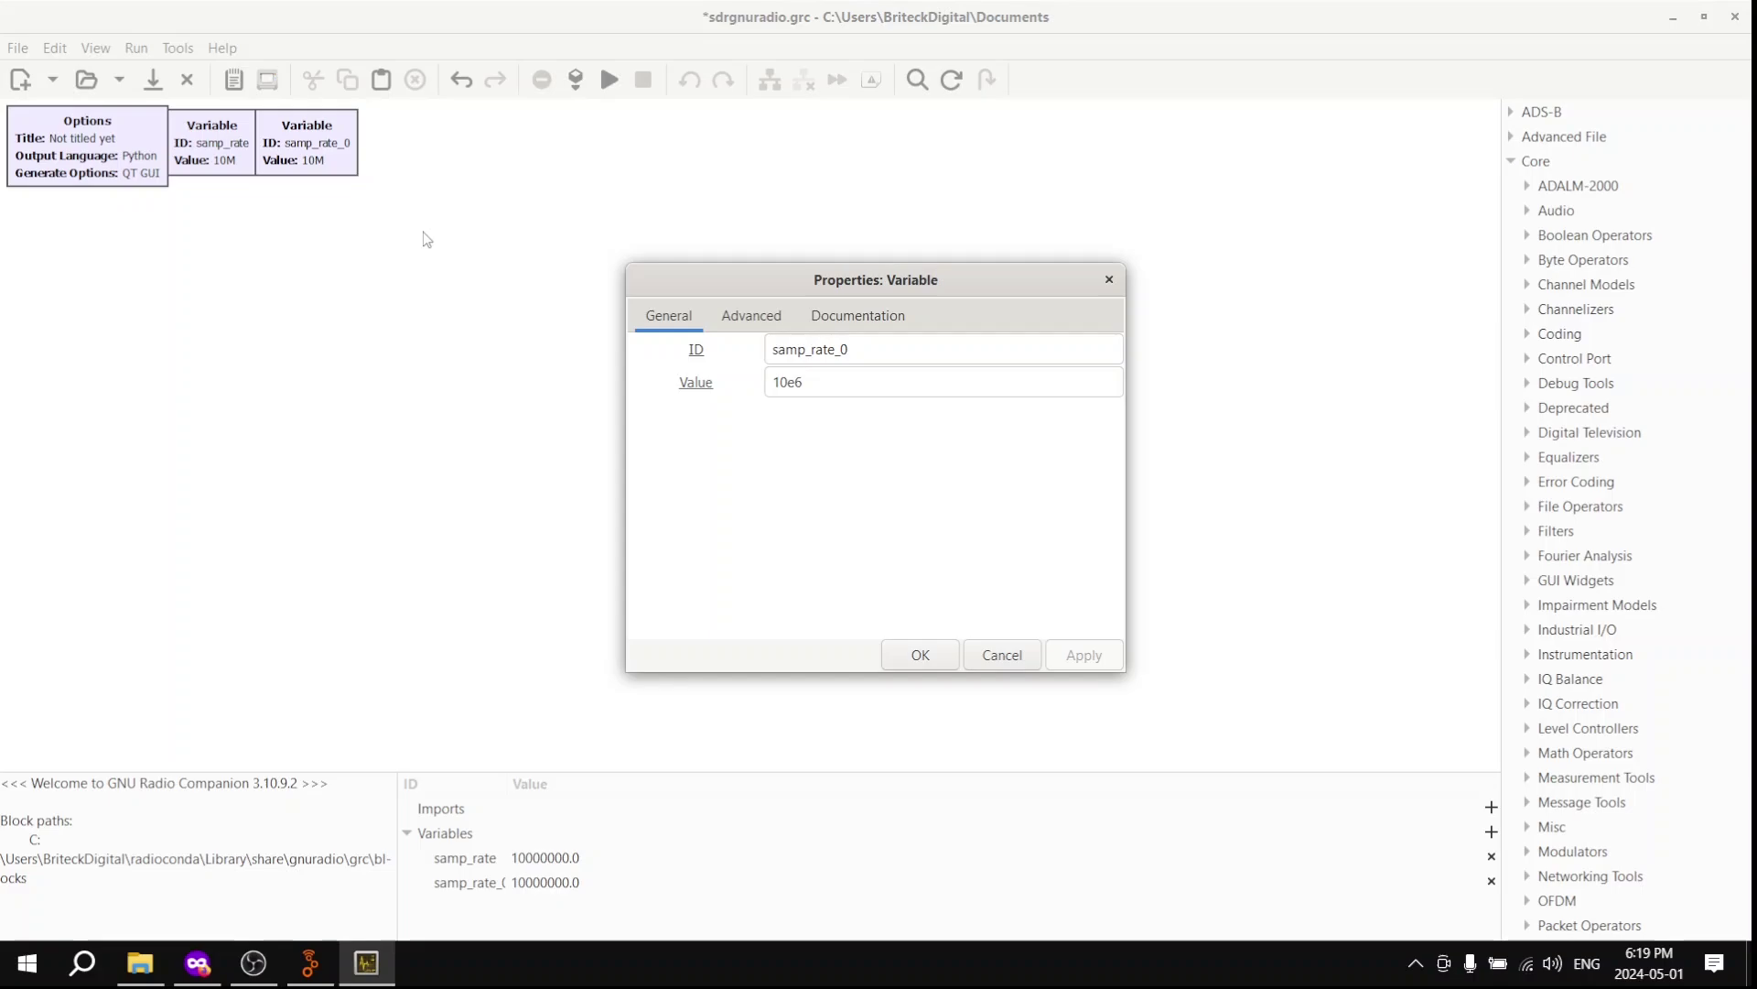
double_click(853, 357)
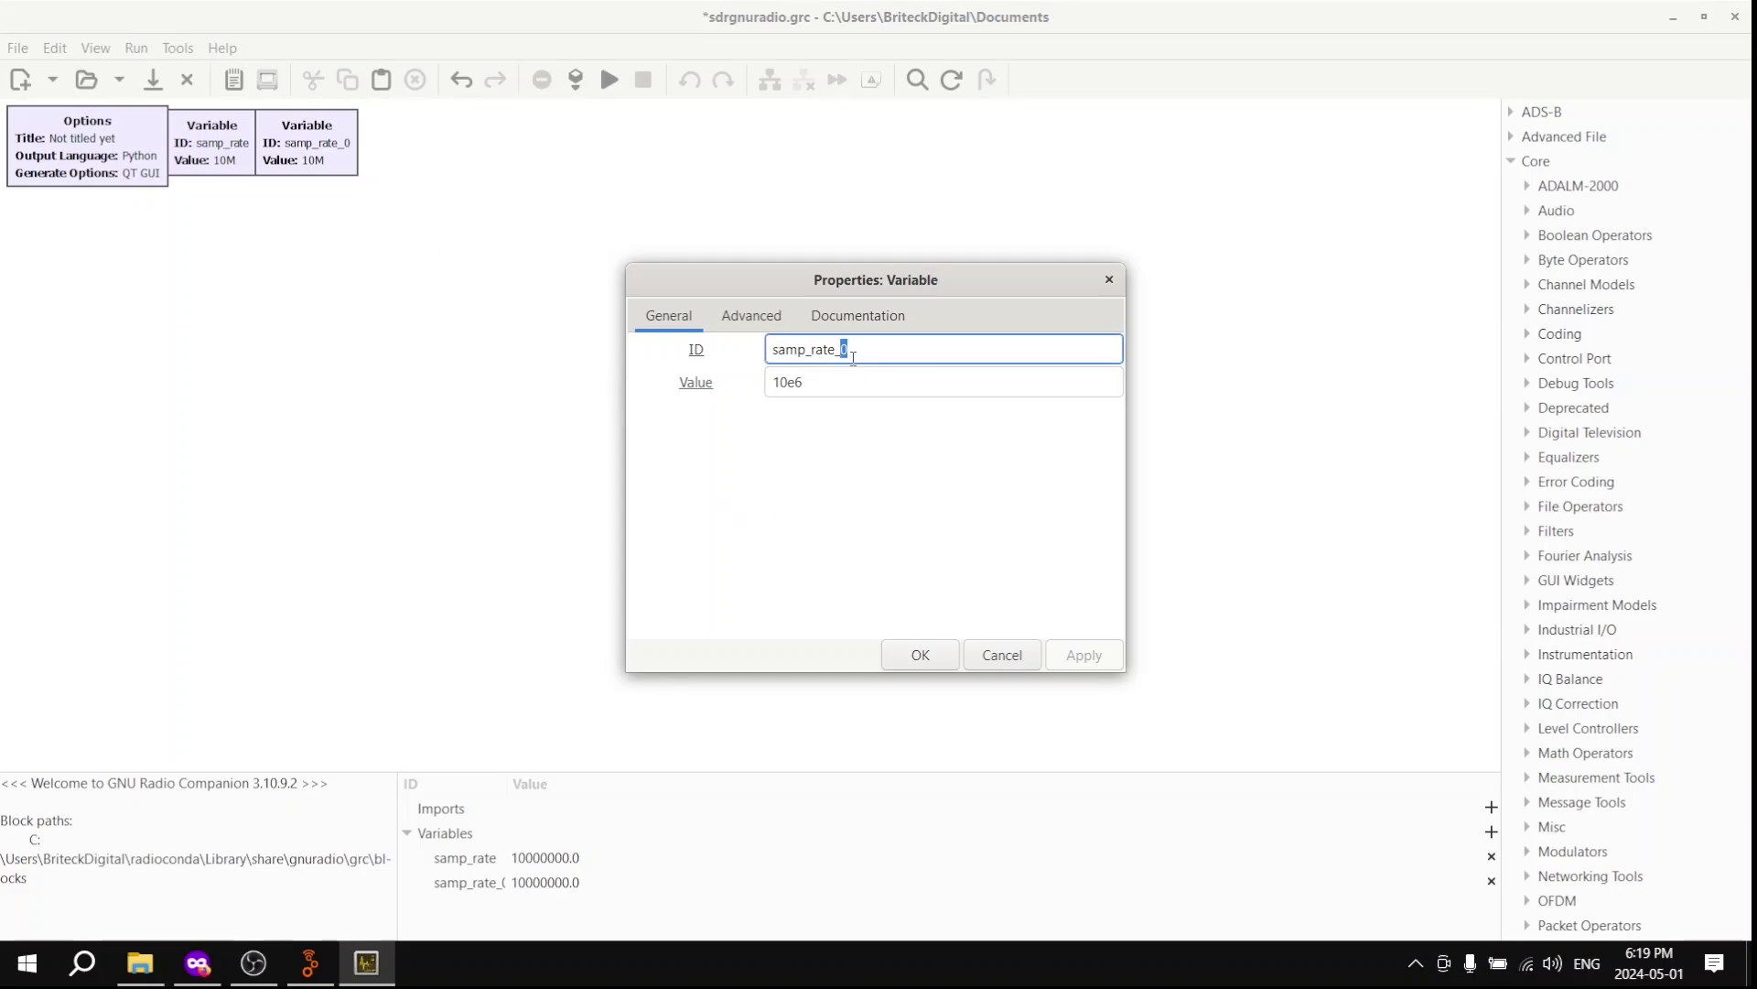
triple_click(853, 357)
text(cetne)
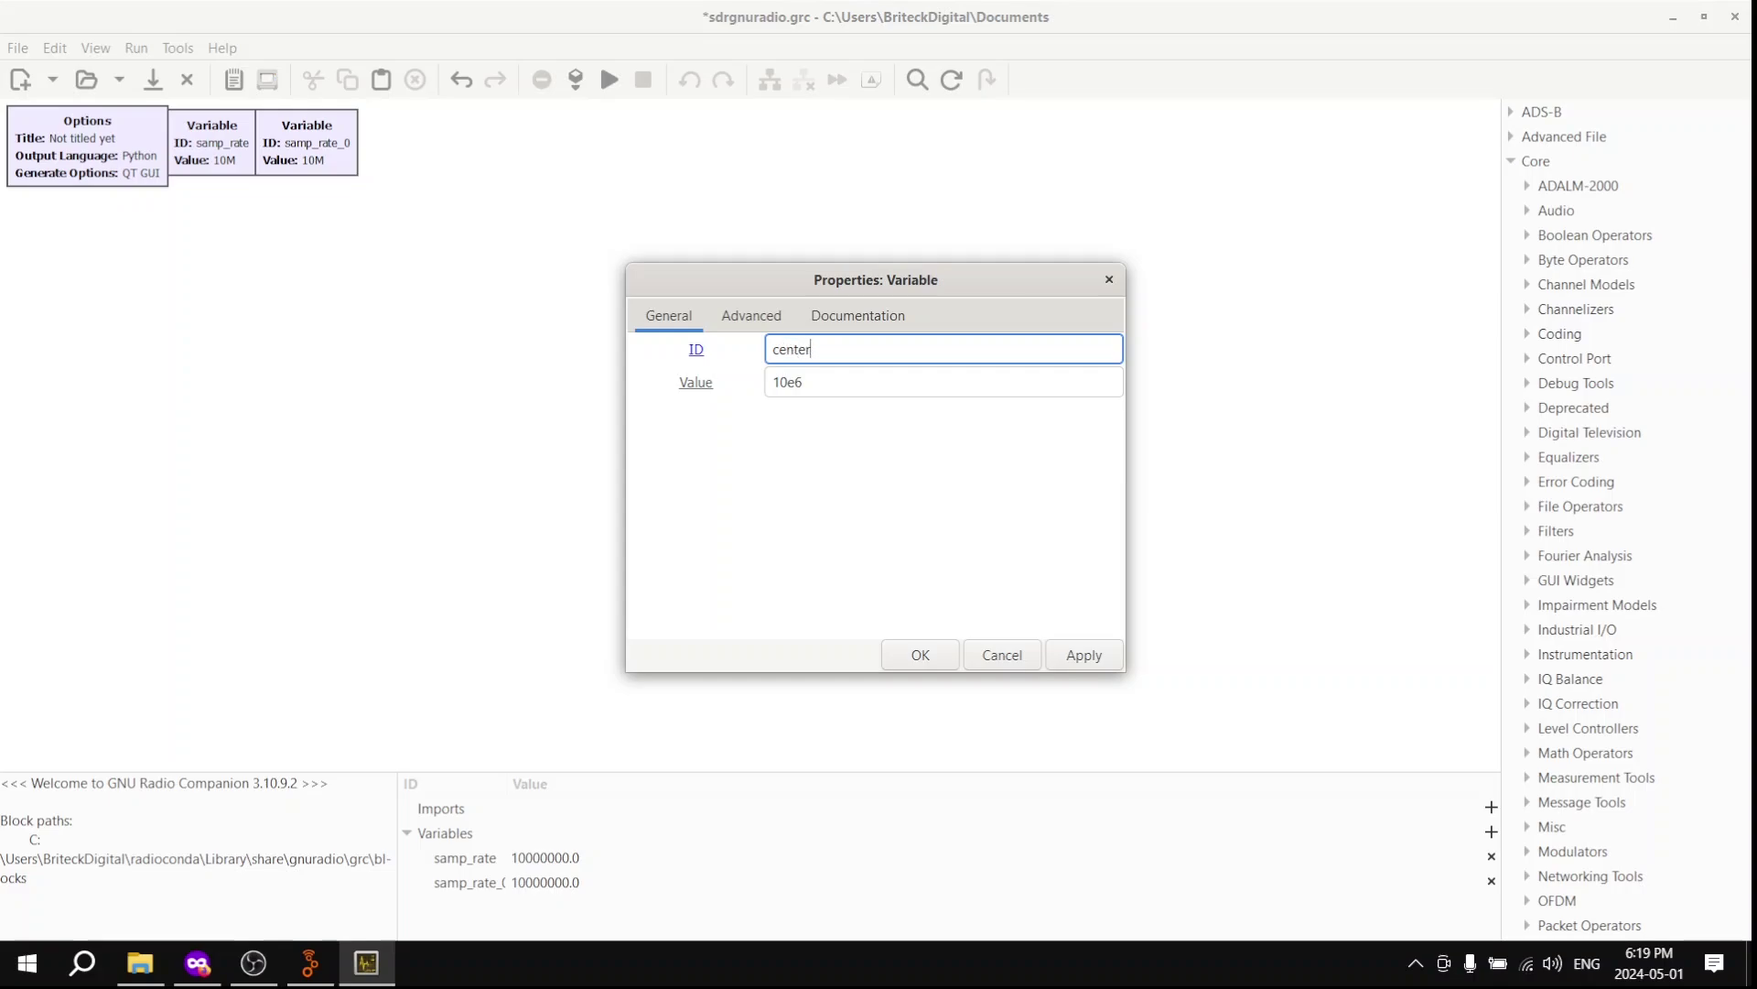
text(r_frequency)
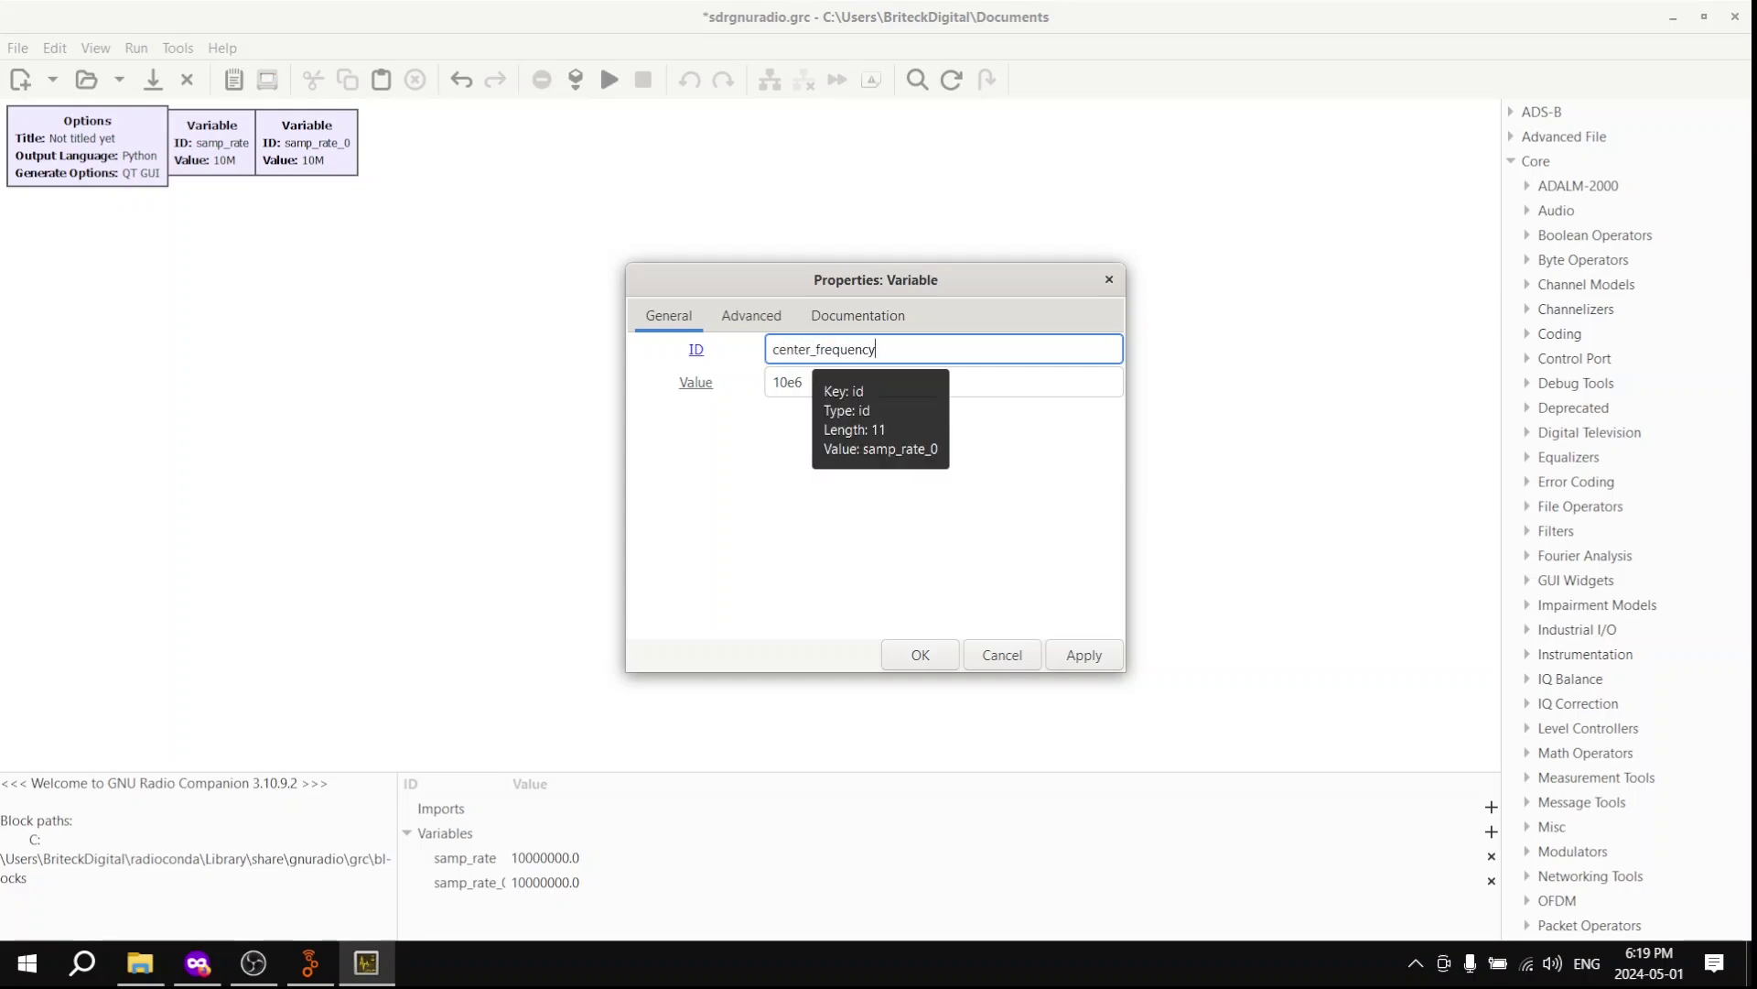
key(Tab)
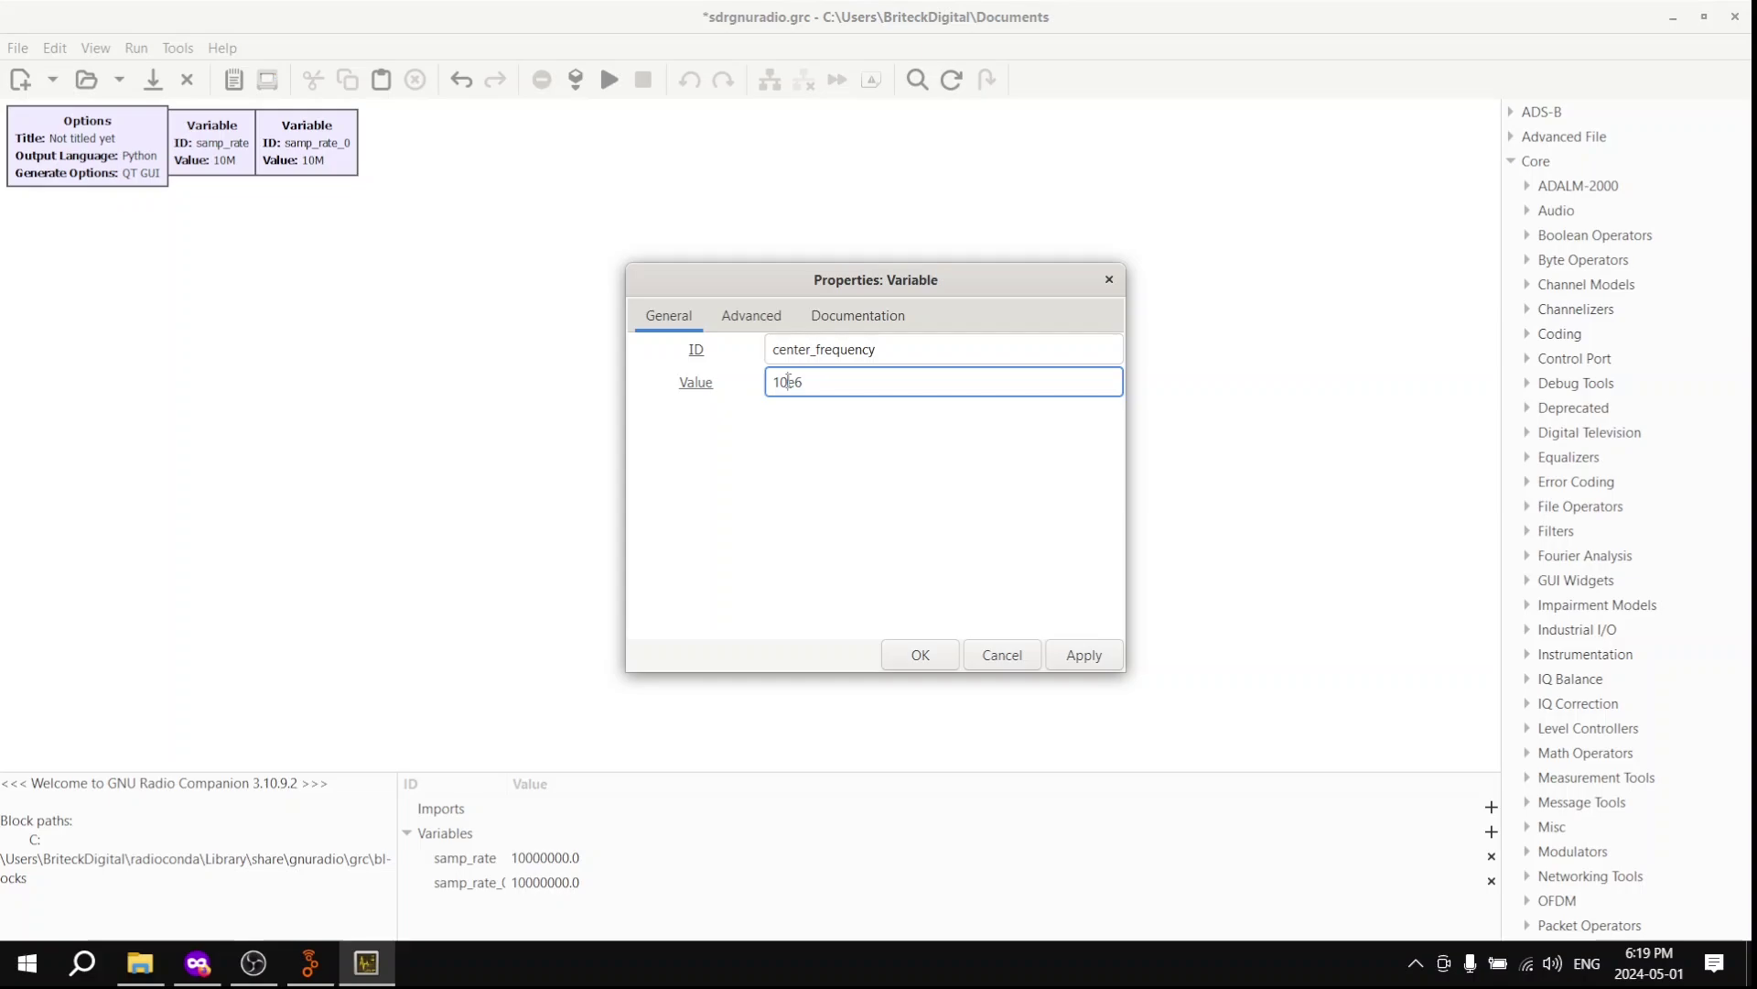
text(10)
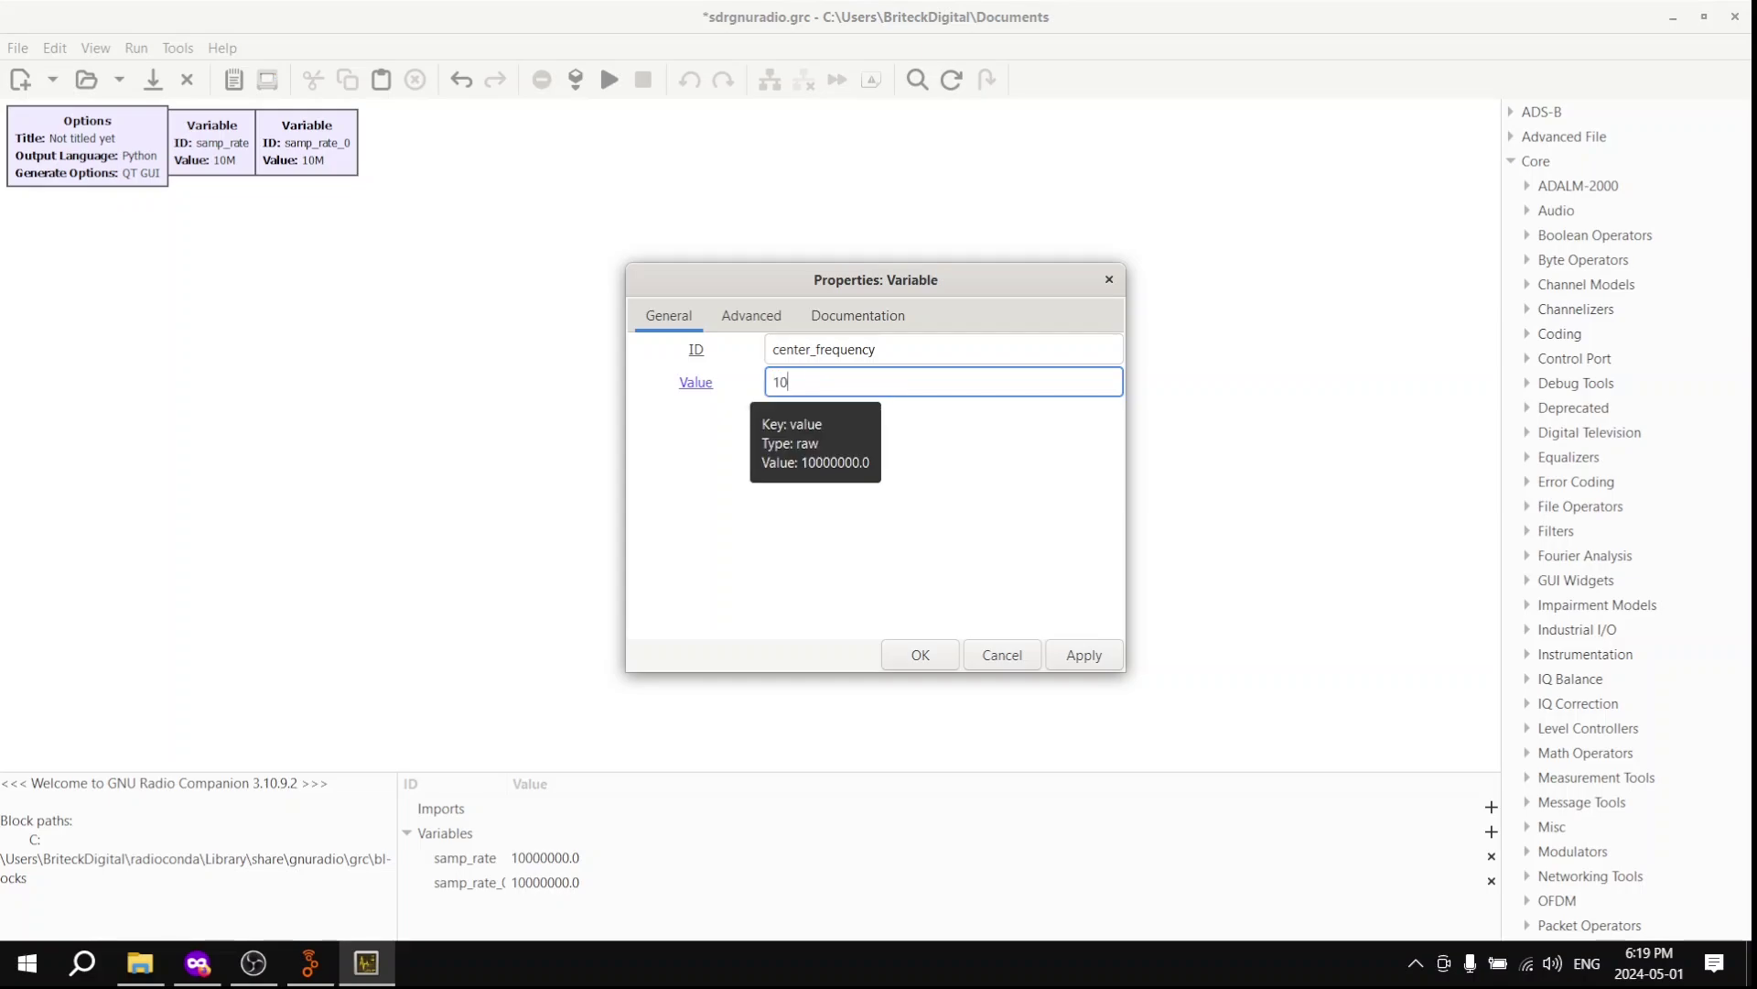
text(2.3e6)
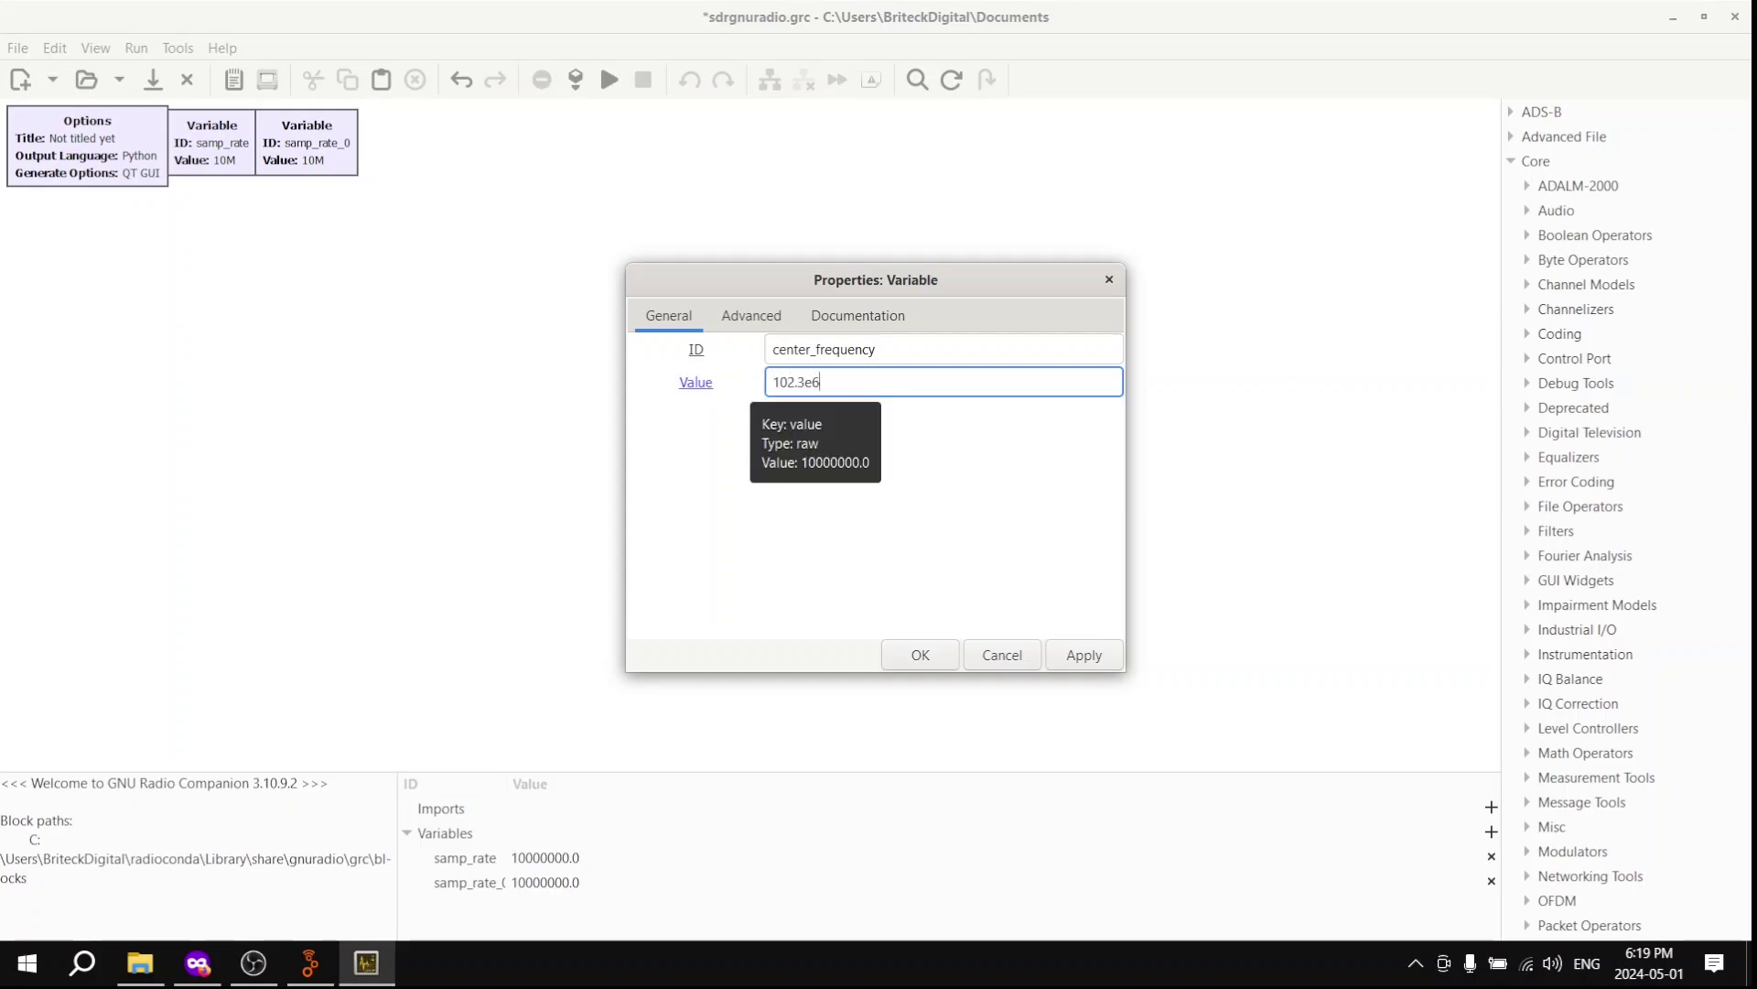
click(920, 654)
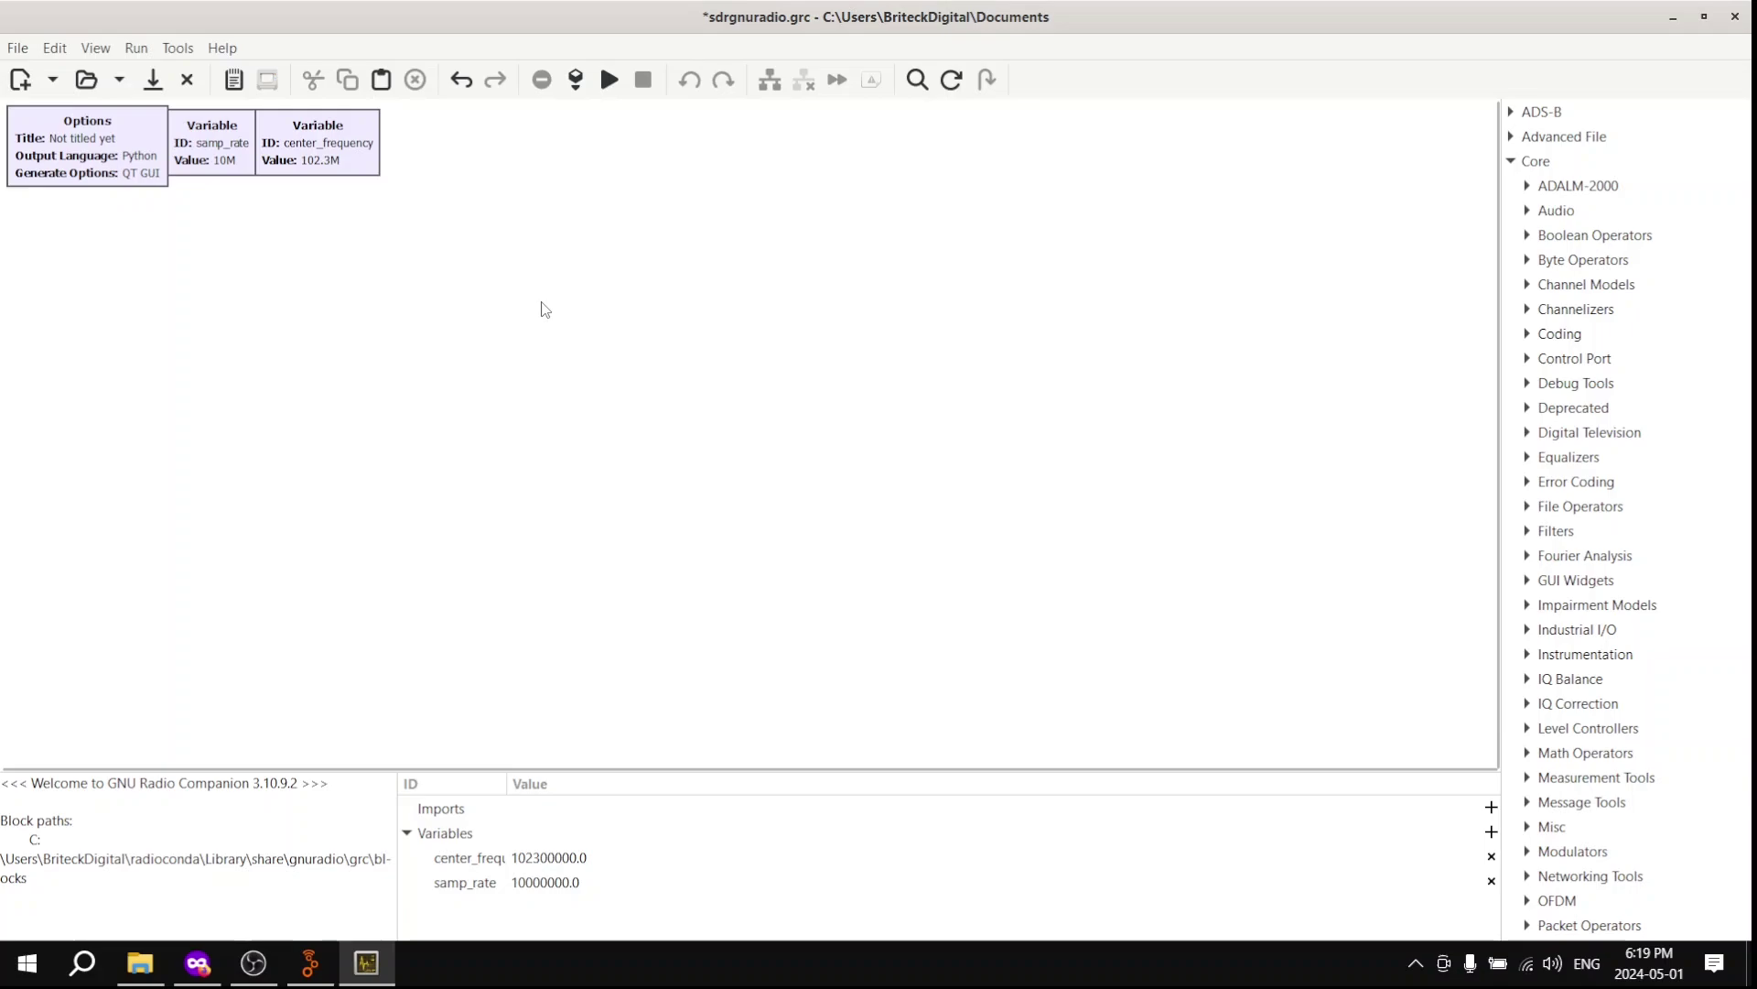
Copy and paste the center_frequency variable, placing the duplicate in the top row
right_click(367, 166)
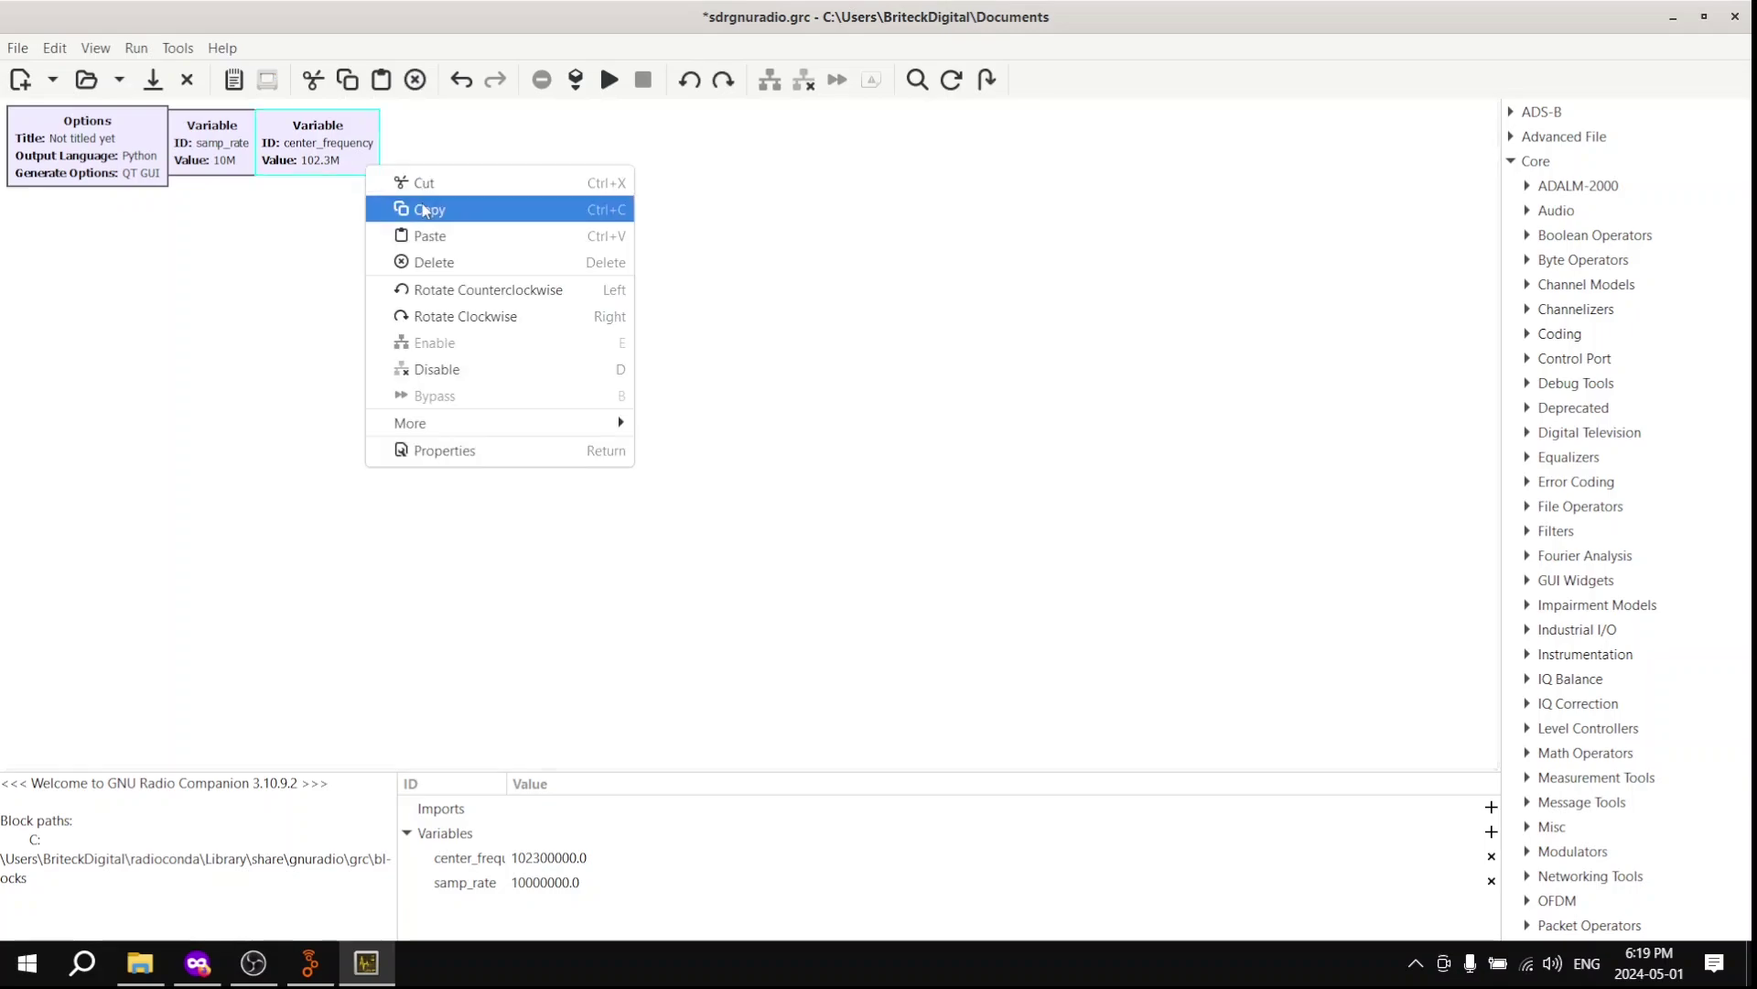
click(424, 210)
click(463, 244)
key(ctrl+v)
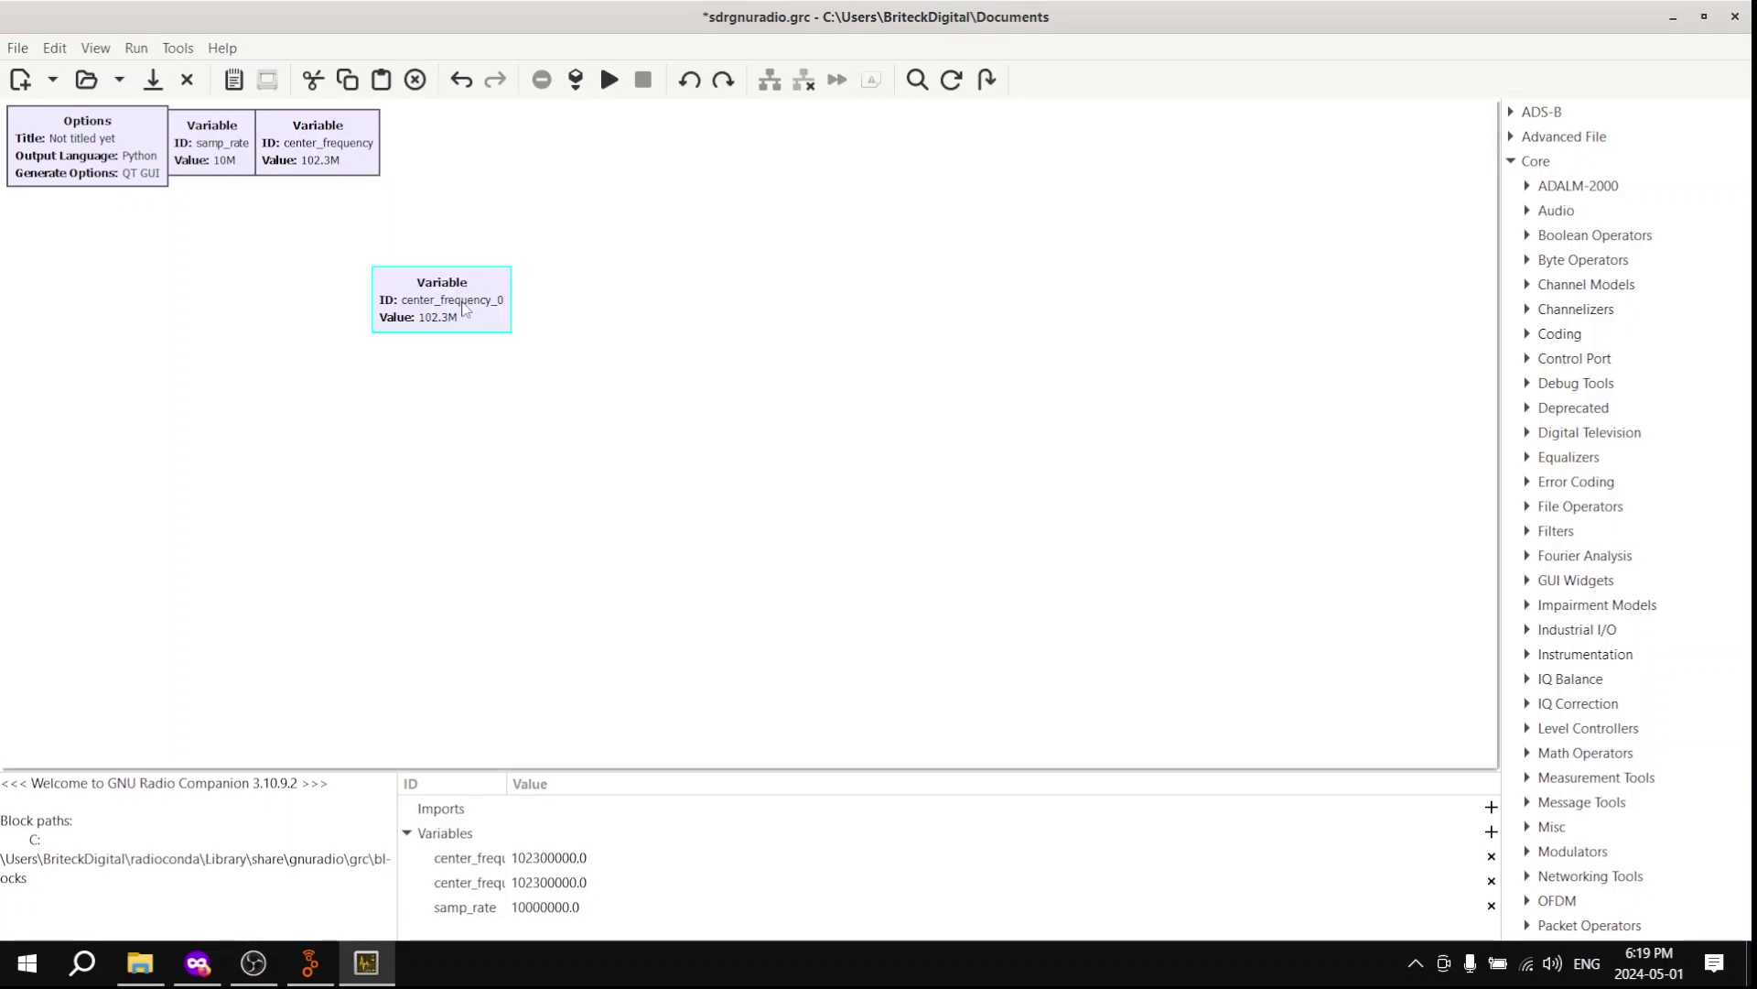
drag(463, 308, 465, 132)
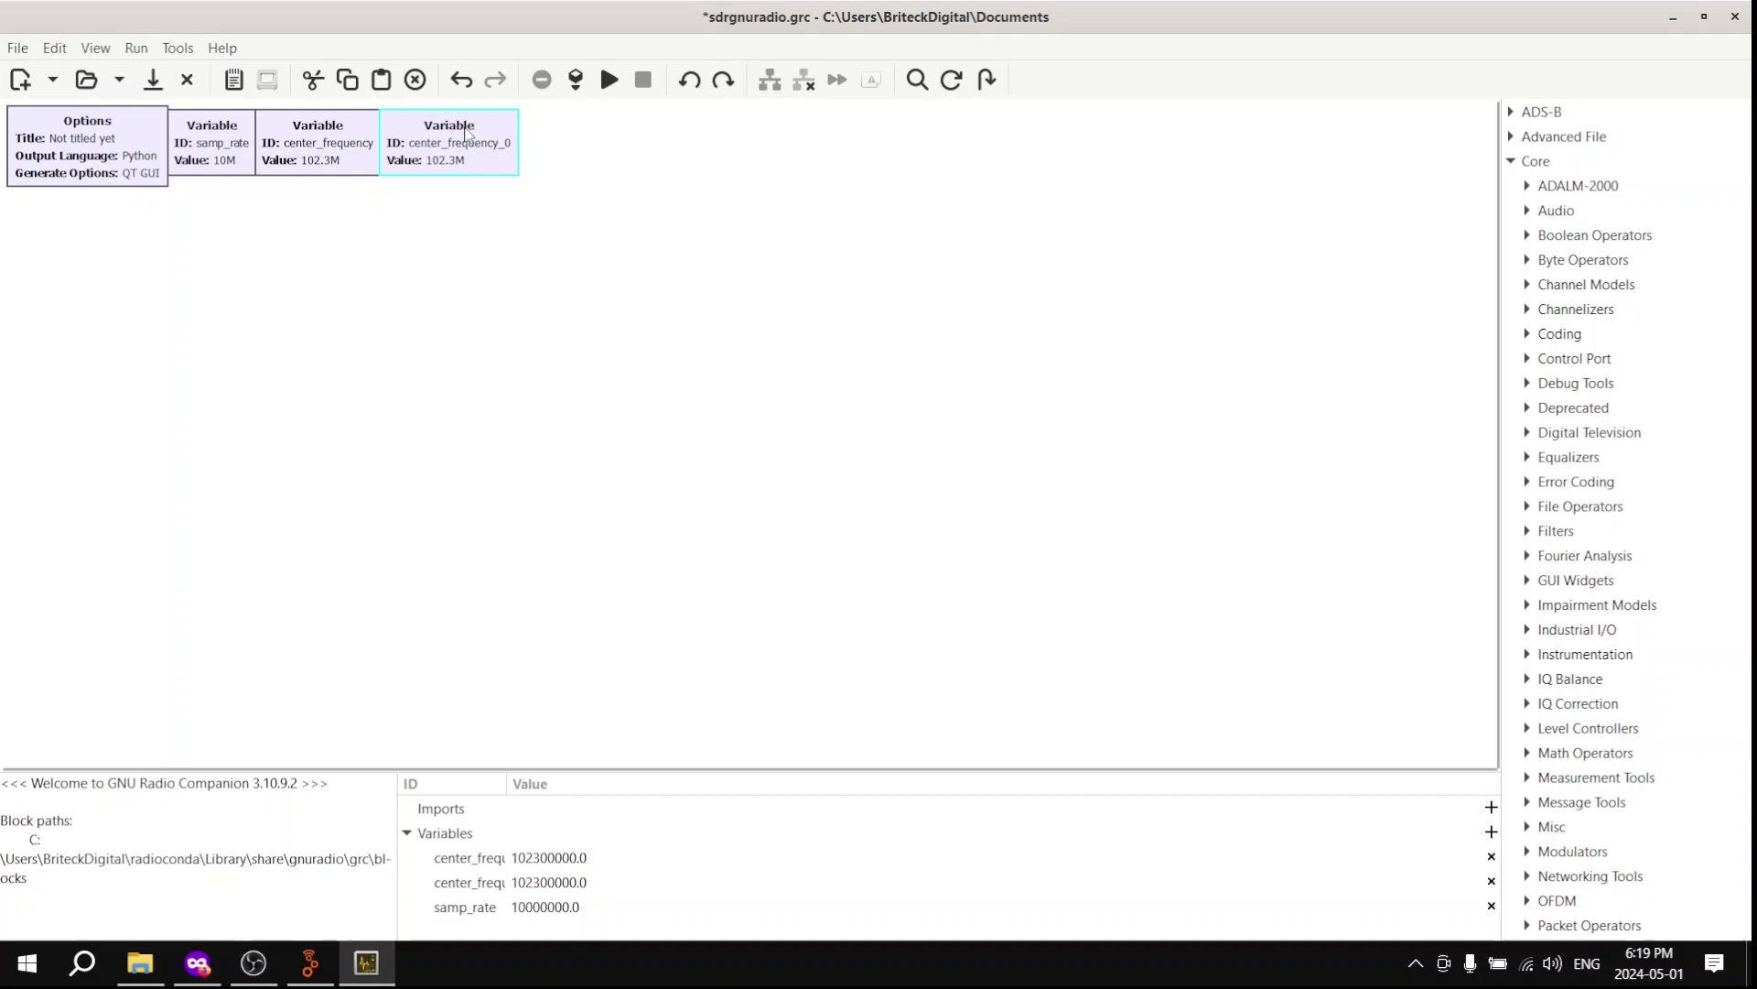
Rename the duplicate variable to channel_width and set its value to 200e3
right_click(465, 133)
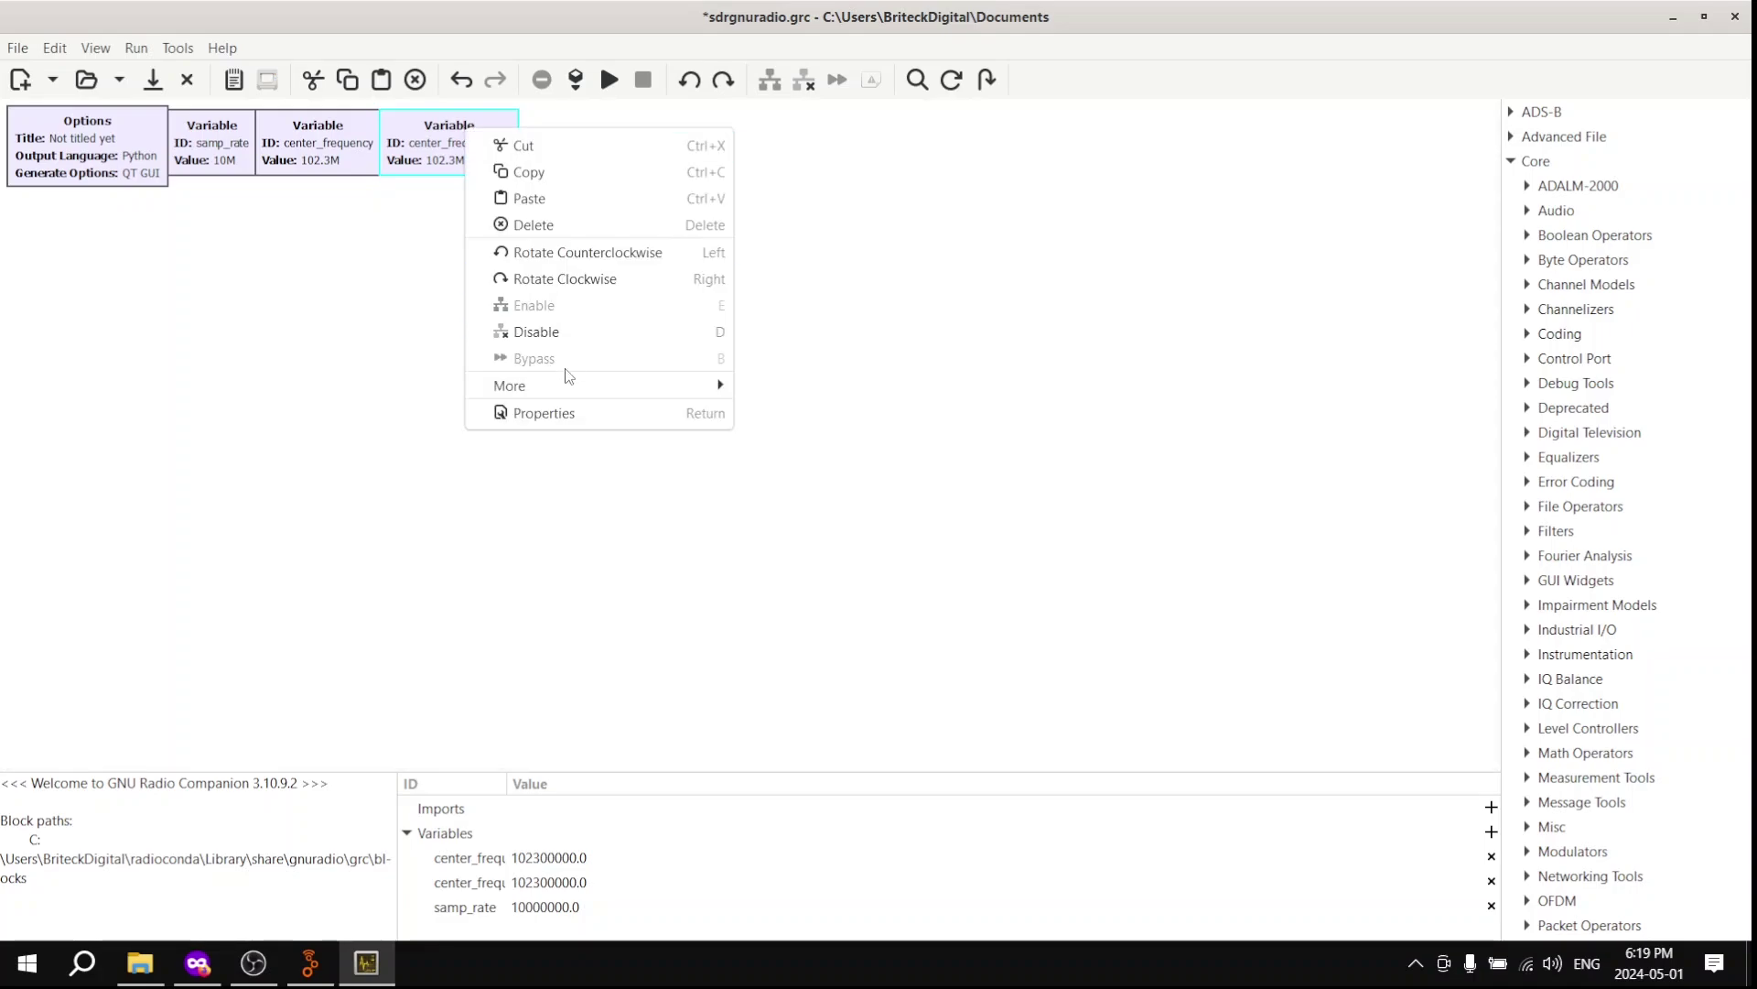
click(554, 412)
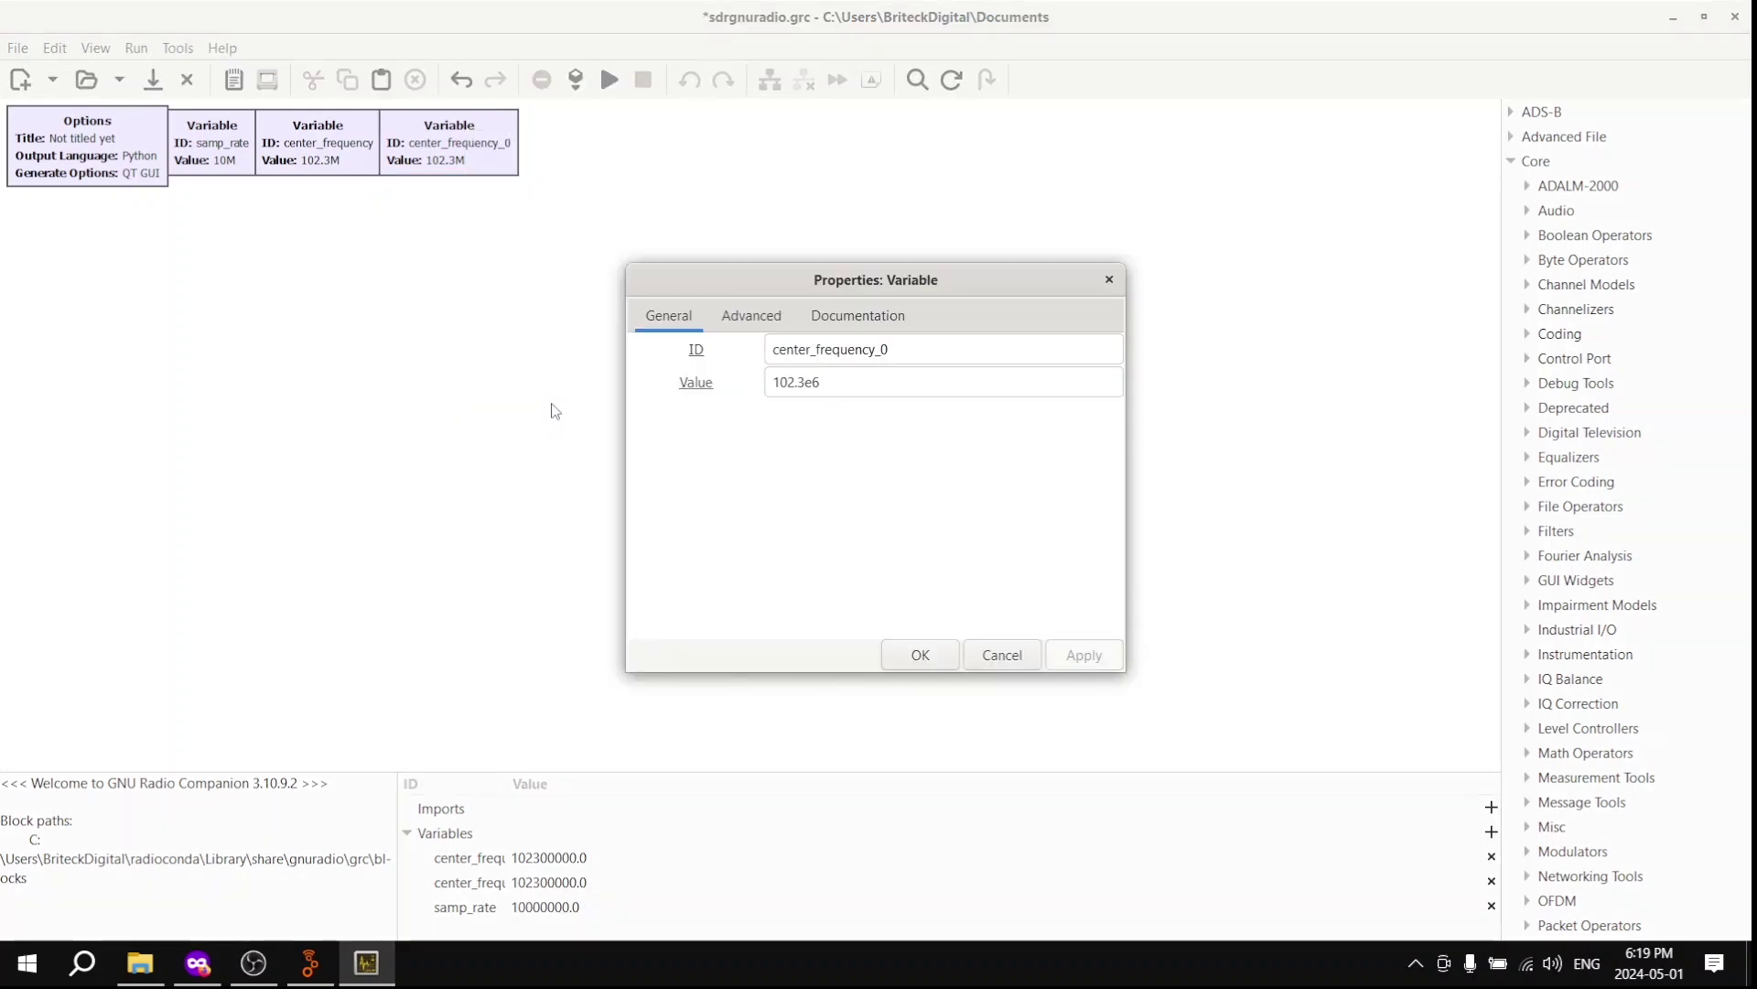
triple_click(834, 355)
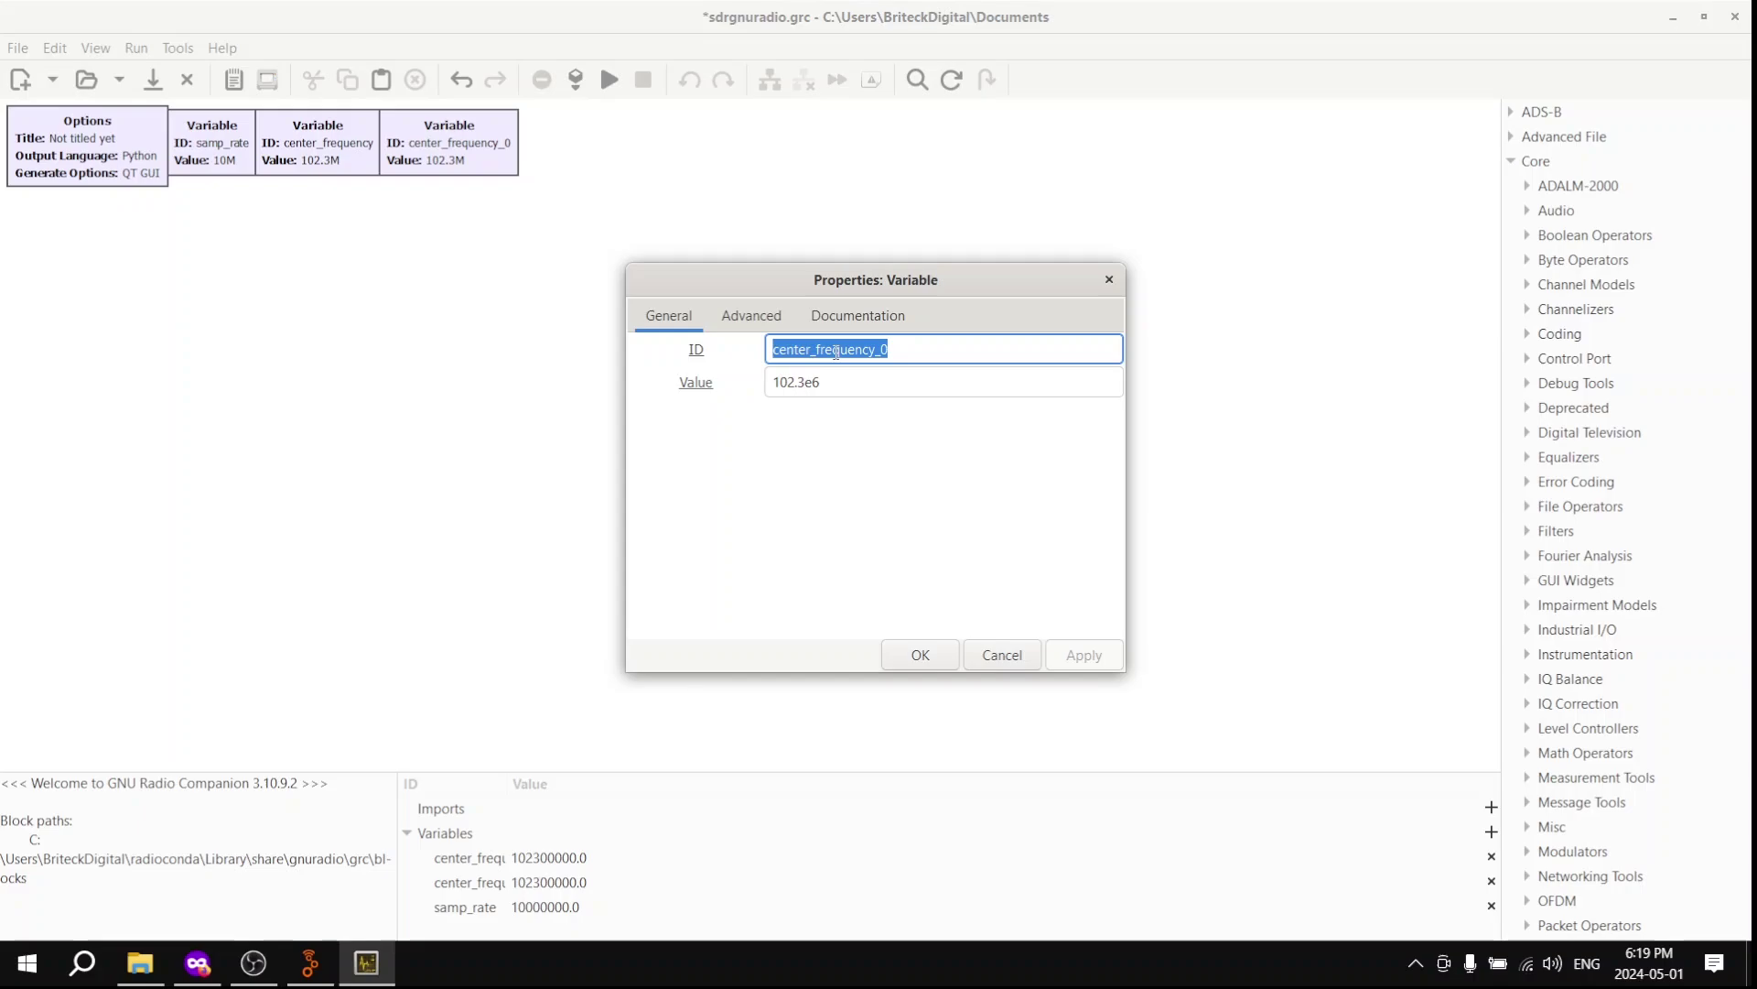
key(BackSpace)
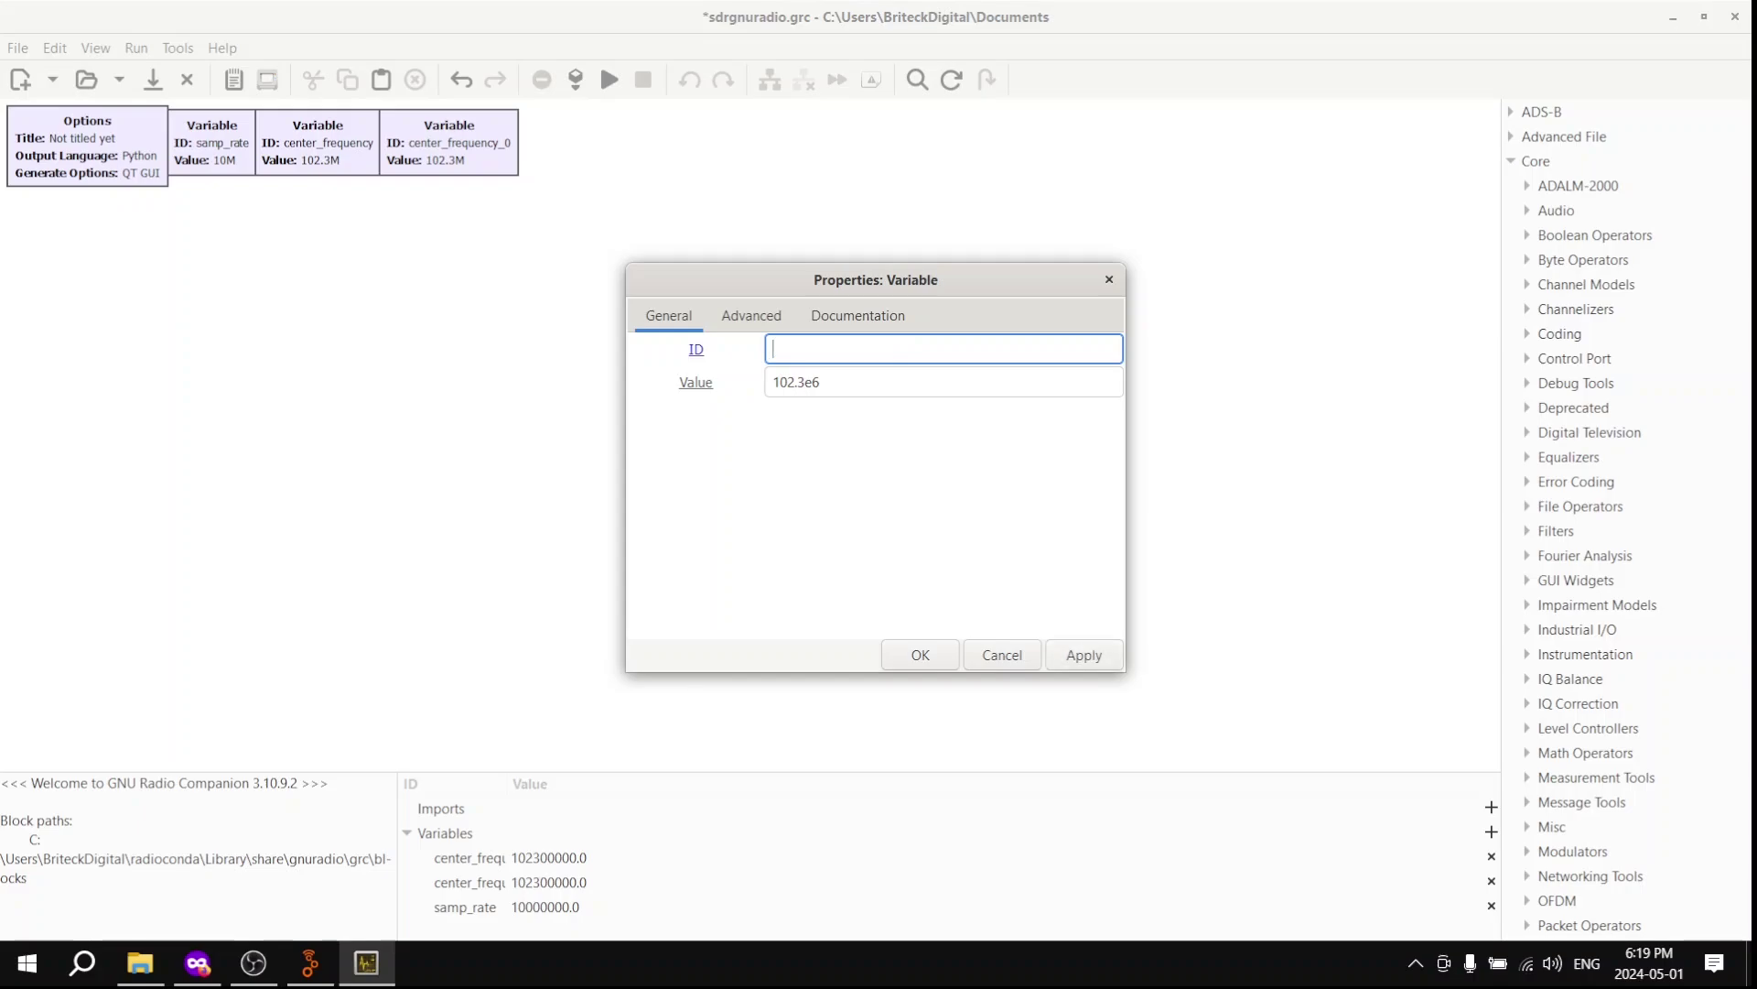
text(channel_width)
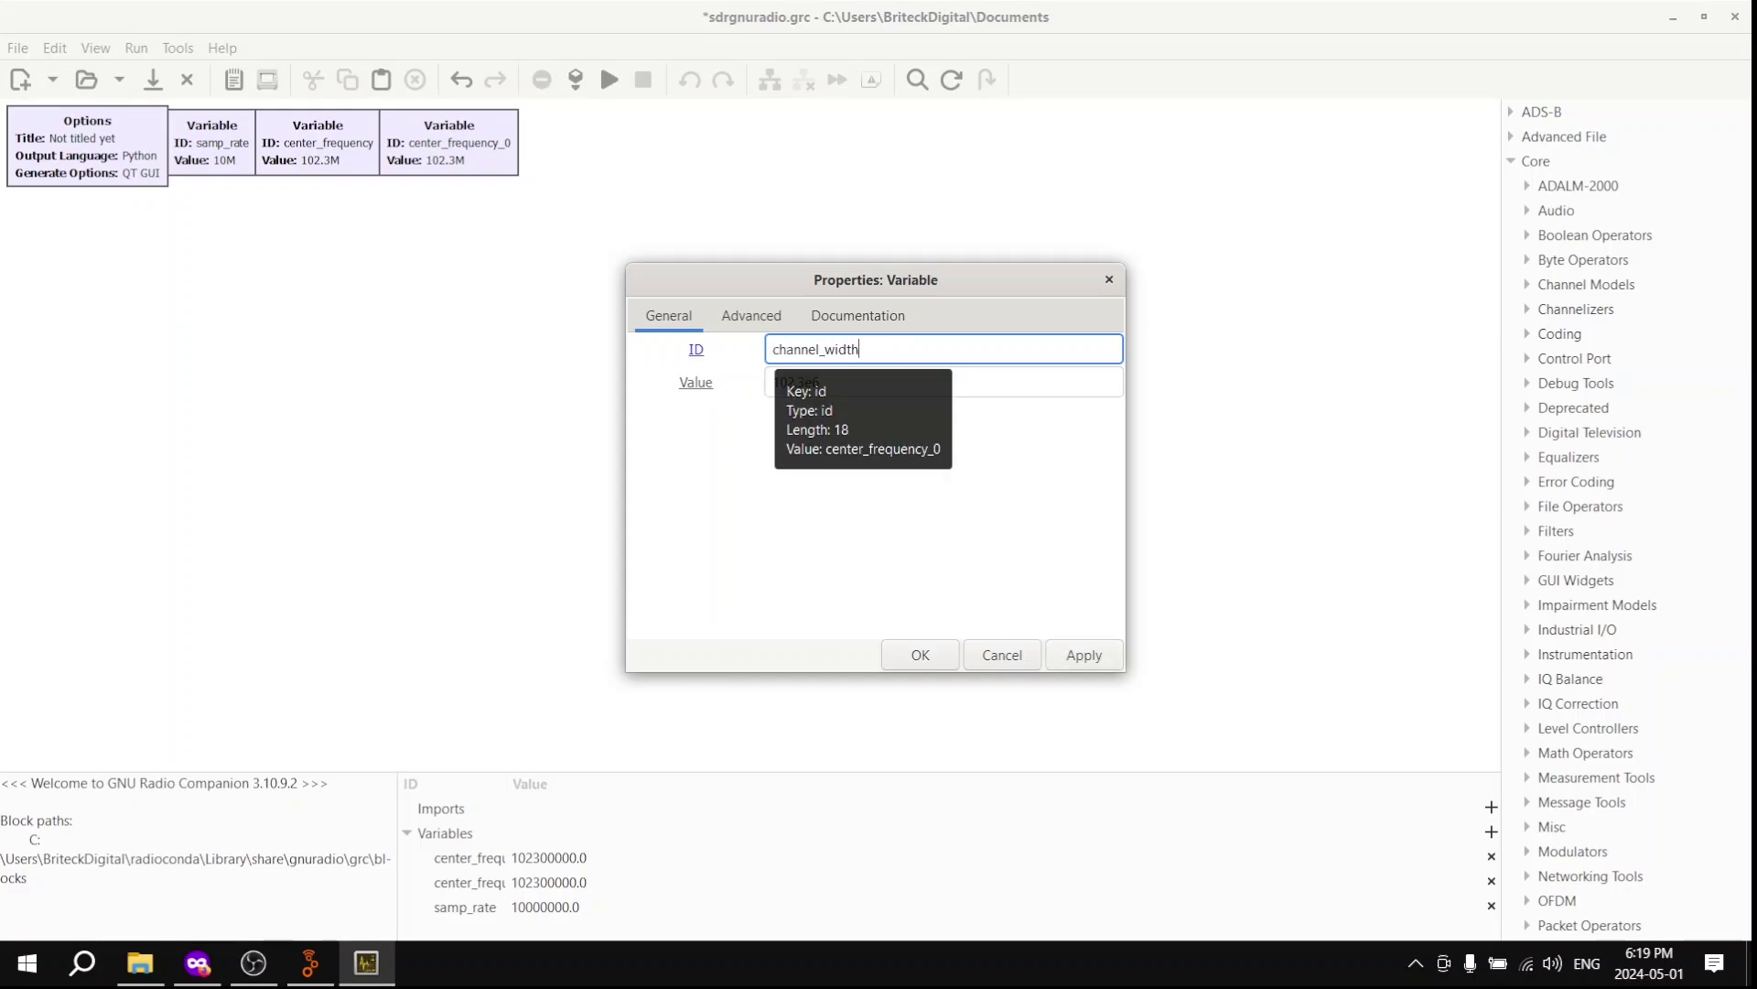
key(Tab)
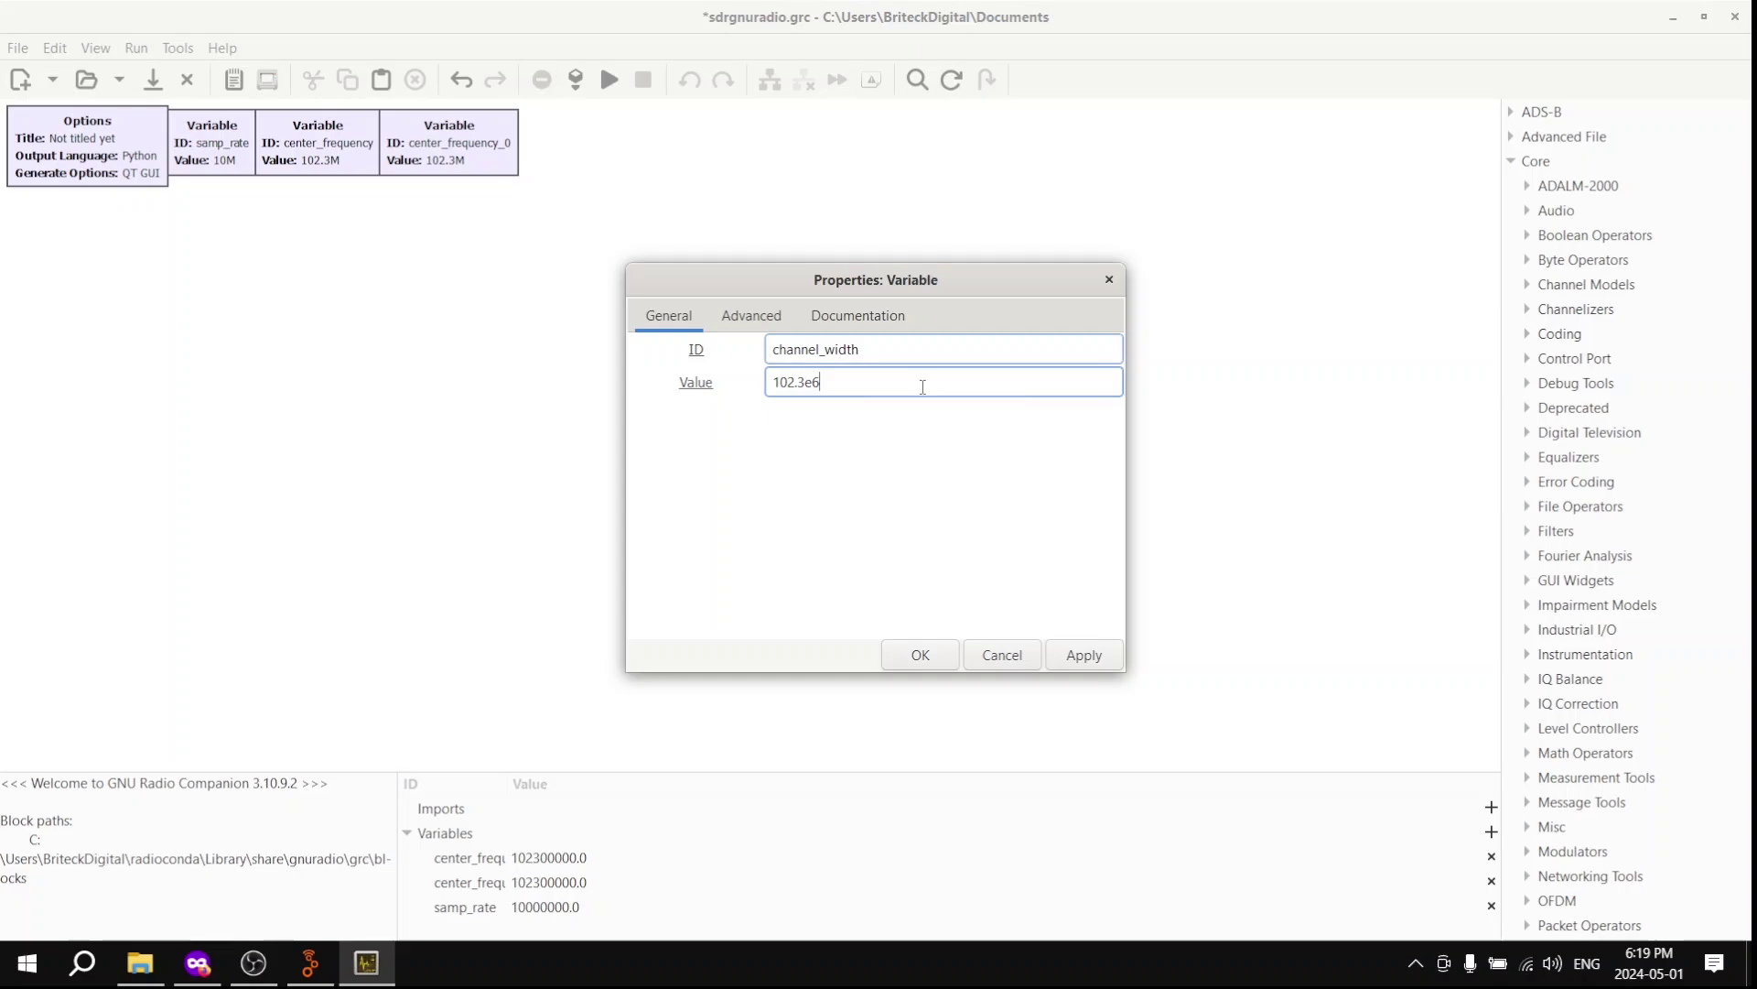
text(200e3)
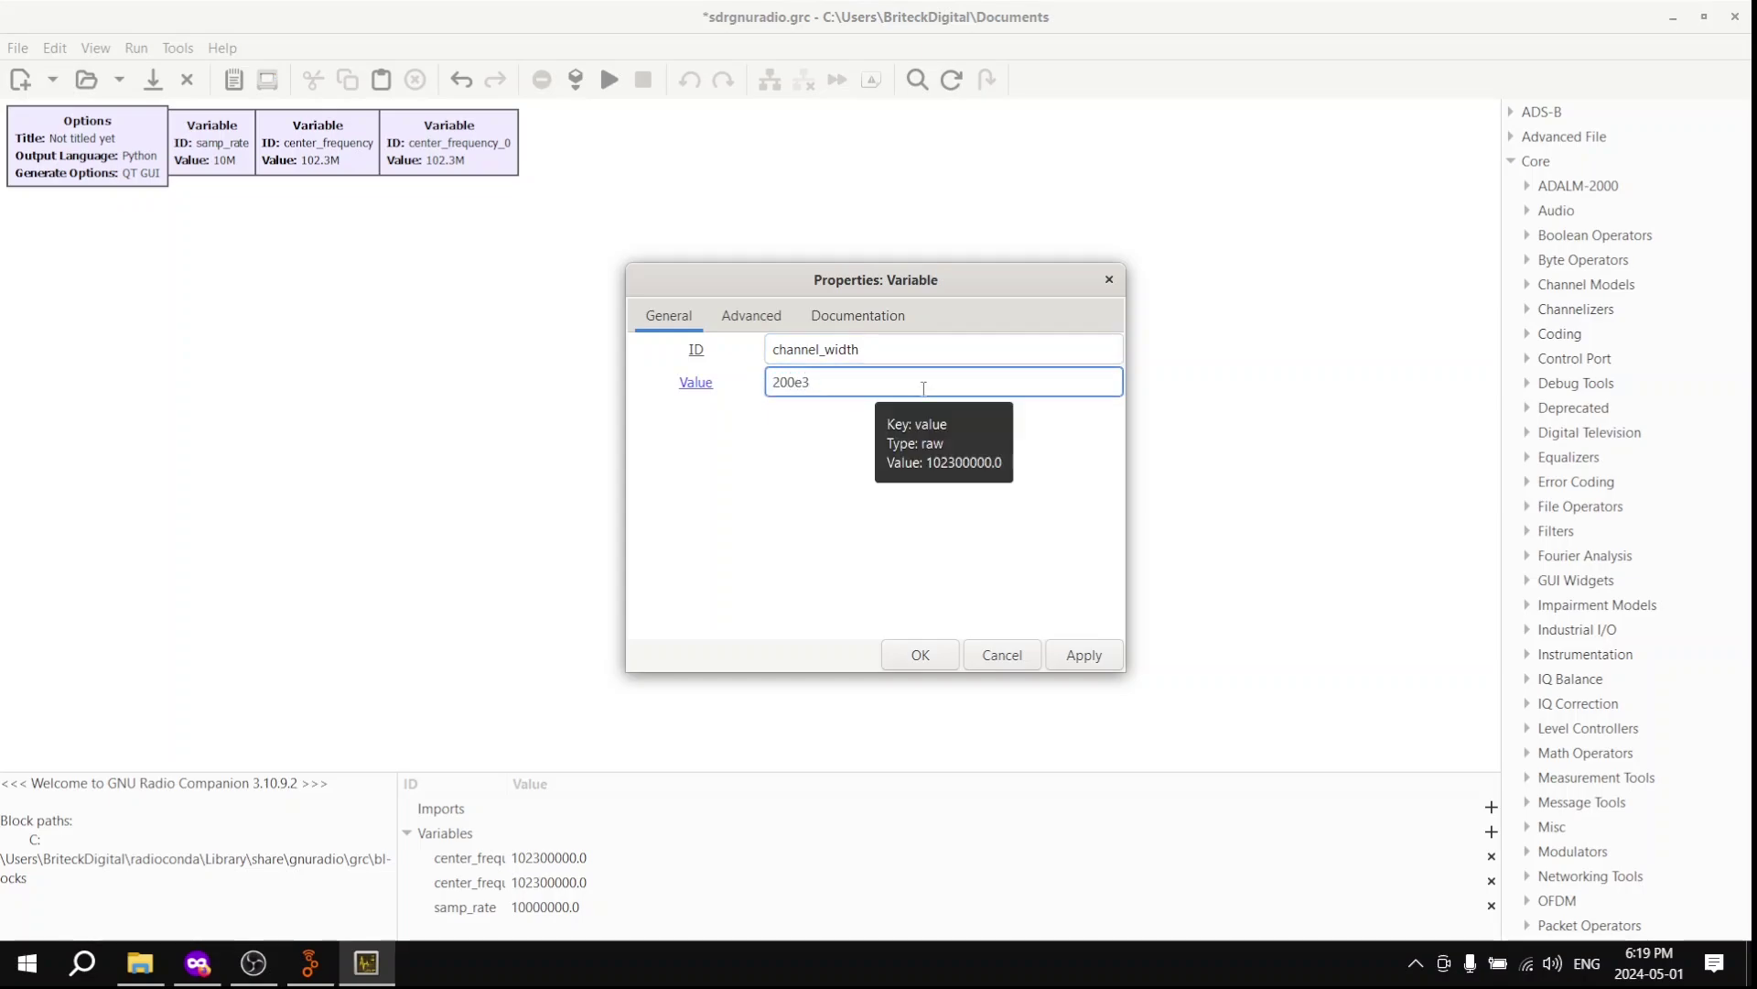
click(925, 655)
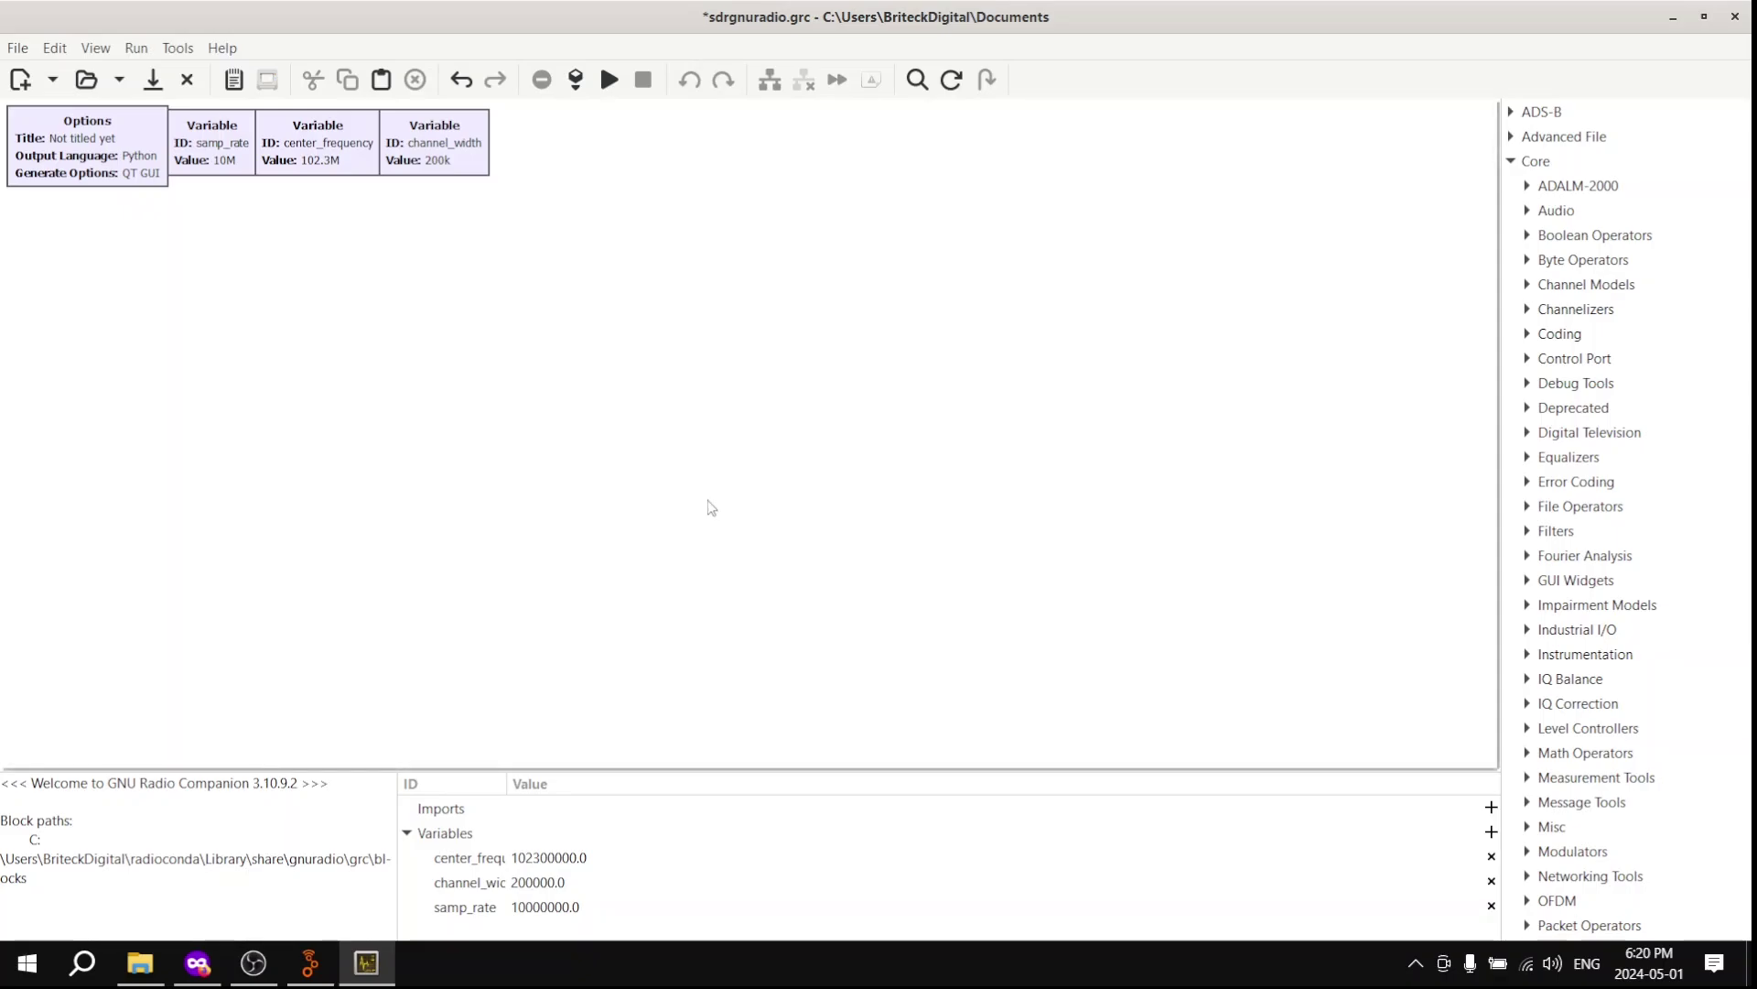
Save the flowgraph and add an osmocom Source block from the block library search
key(ctrl+s)
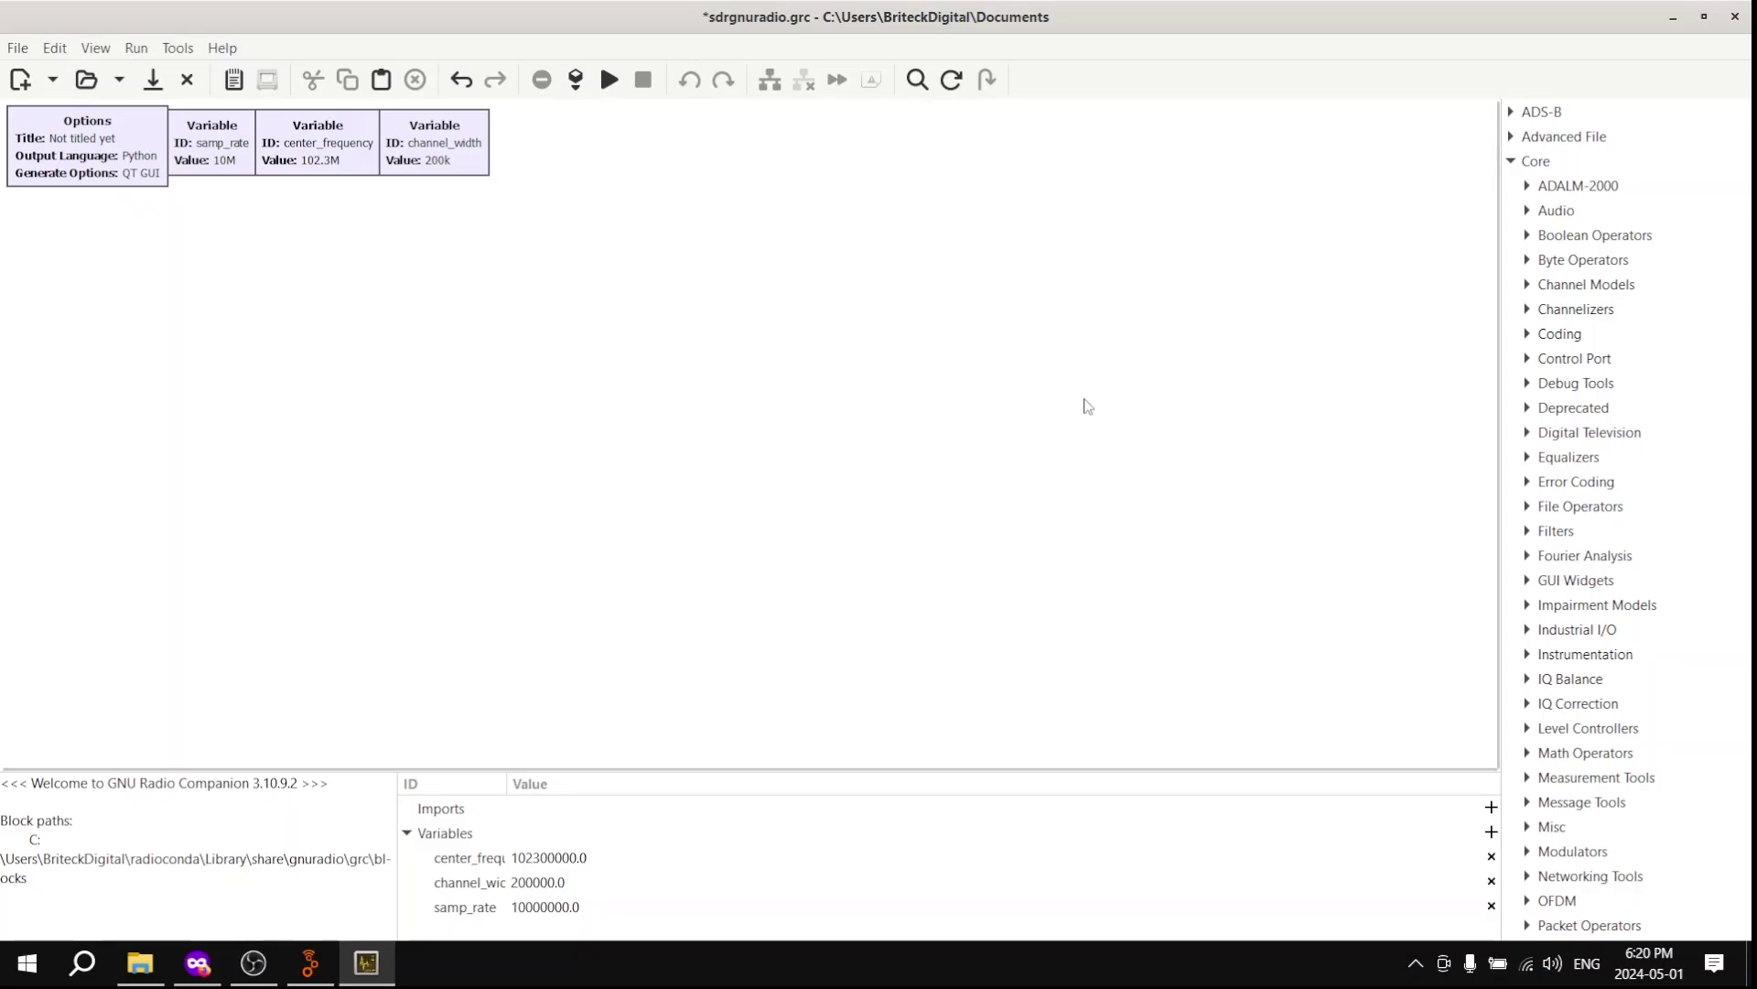
key(ctrl+f)
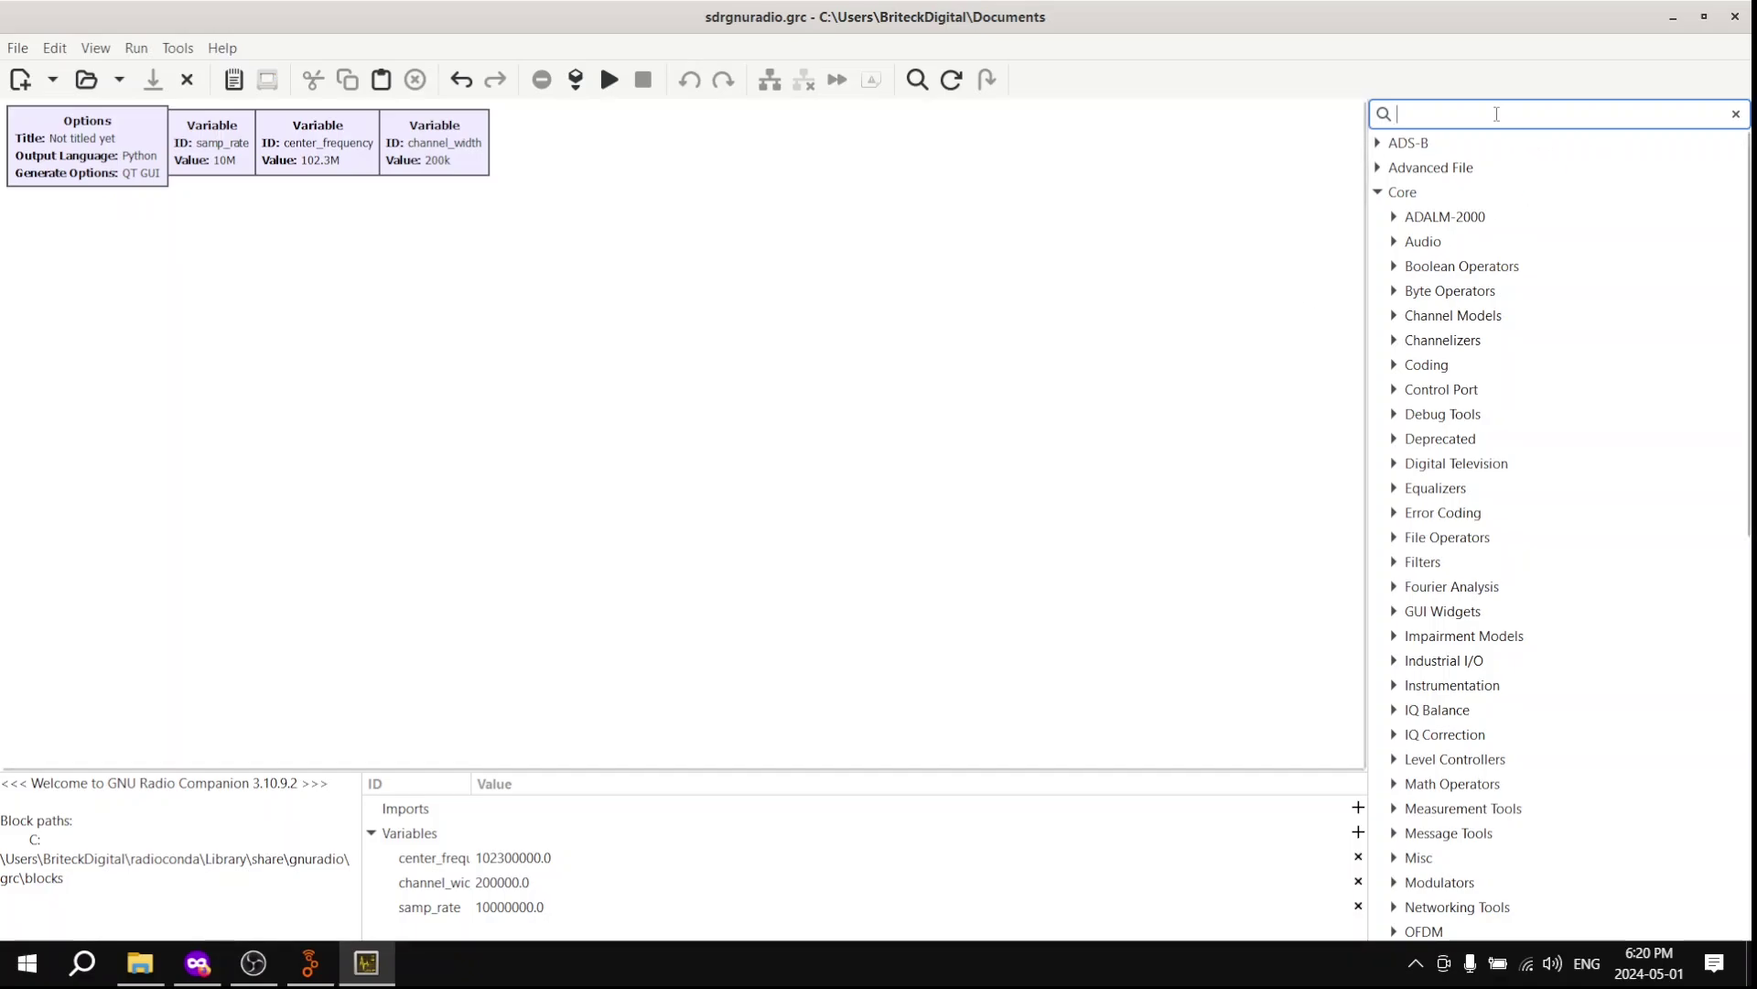
text(osmo)
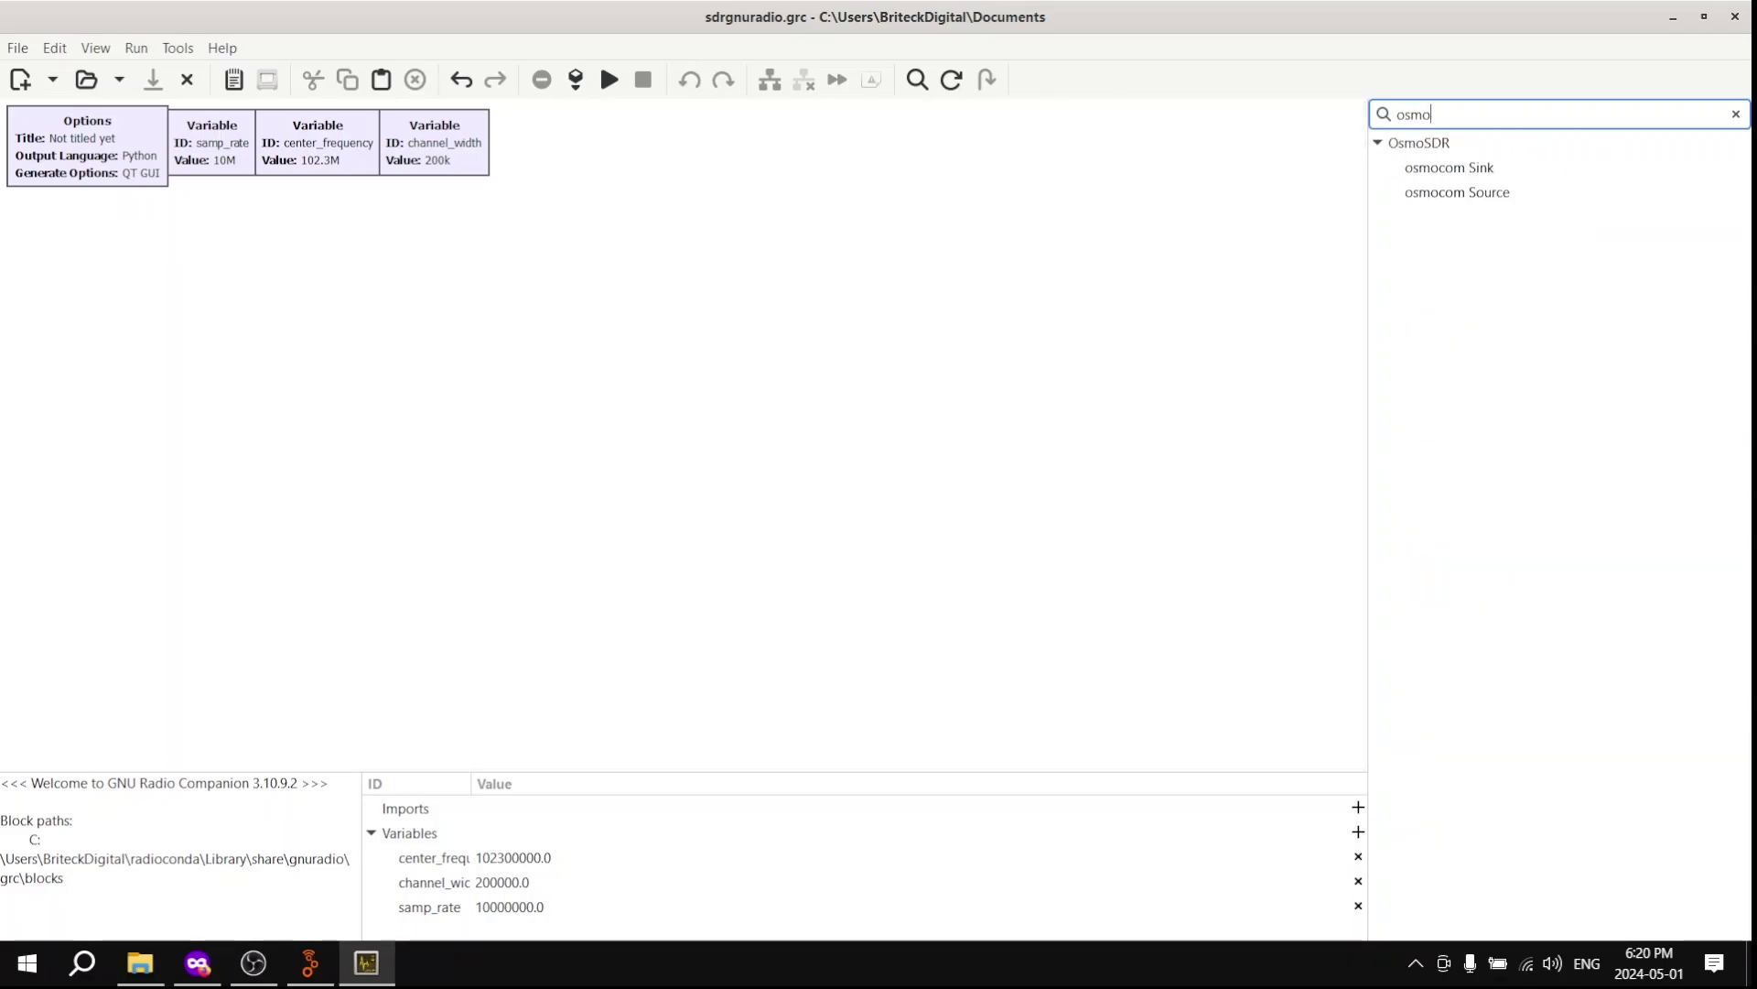
drag(1459, 193, 86, 330)
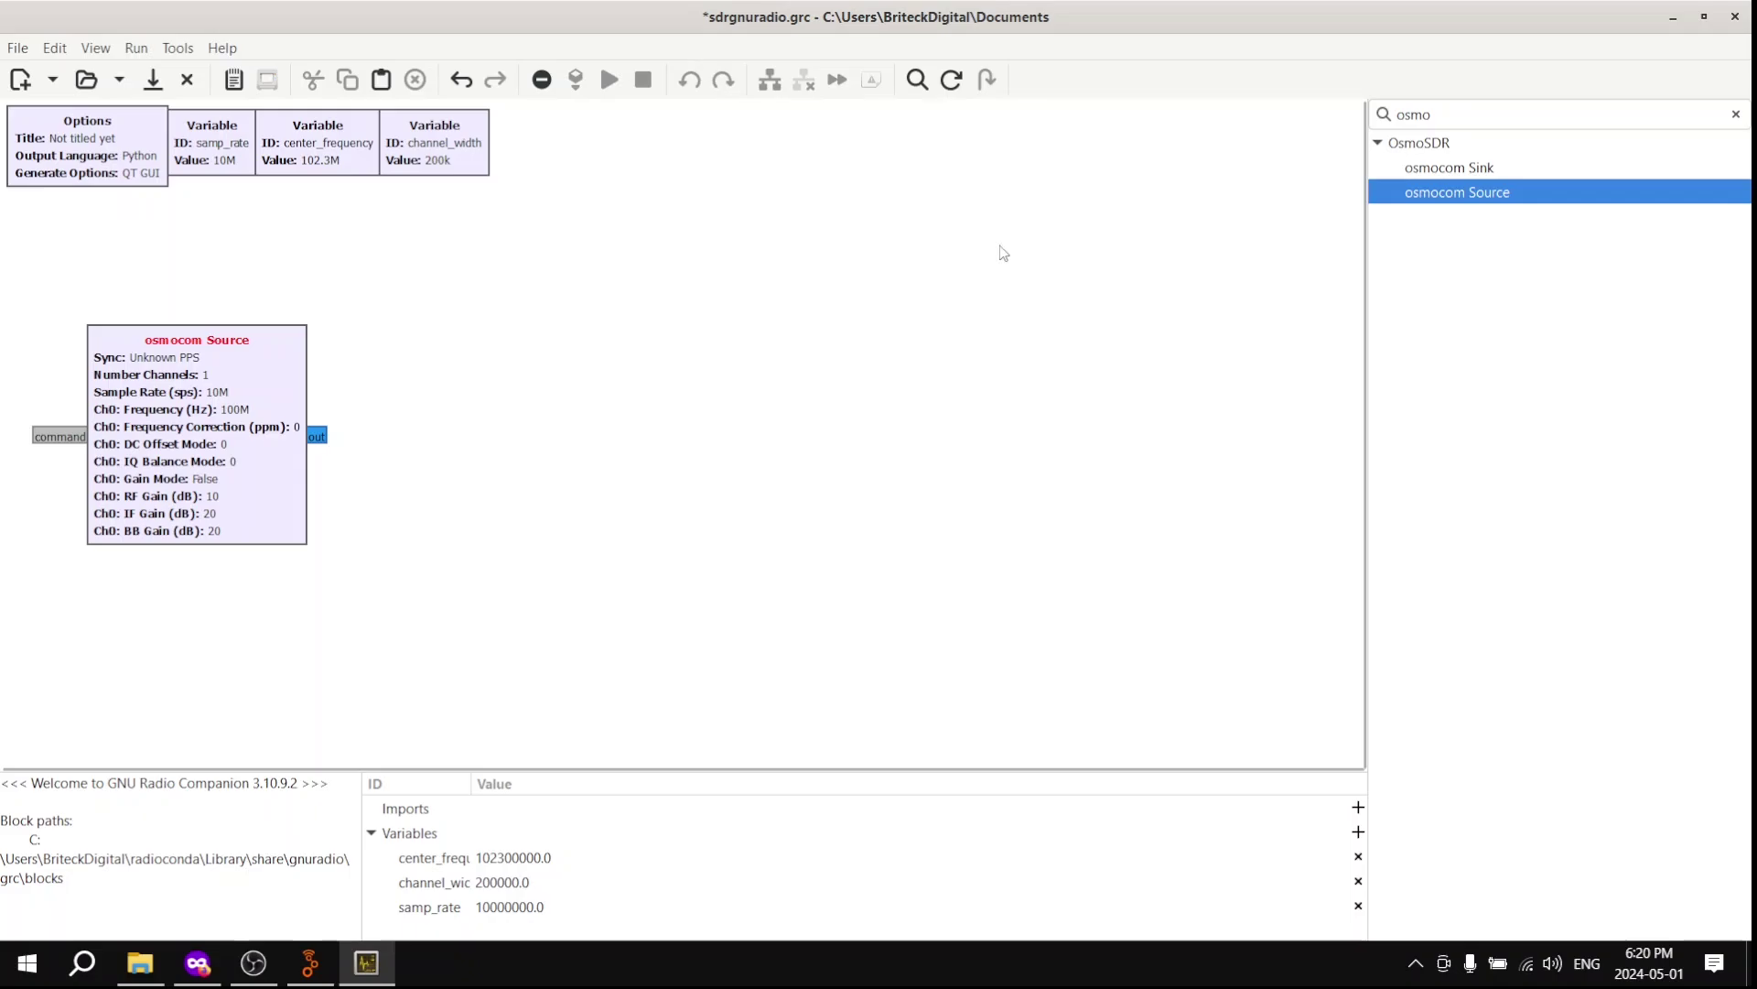
Add a QT GUI Frequency Sink and connect the osmocom Source output to its input
click(1439, 109)
text(qt gui)
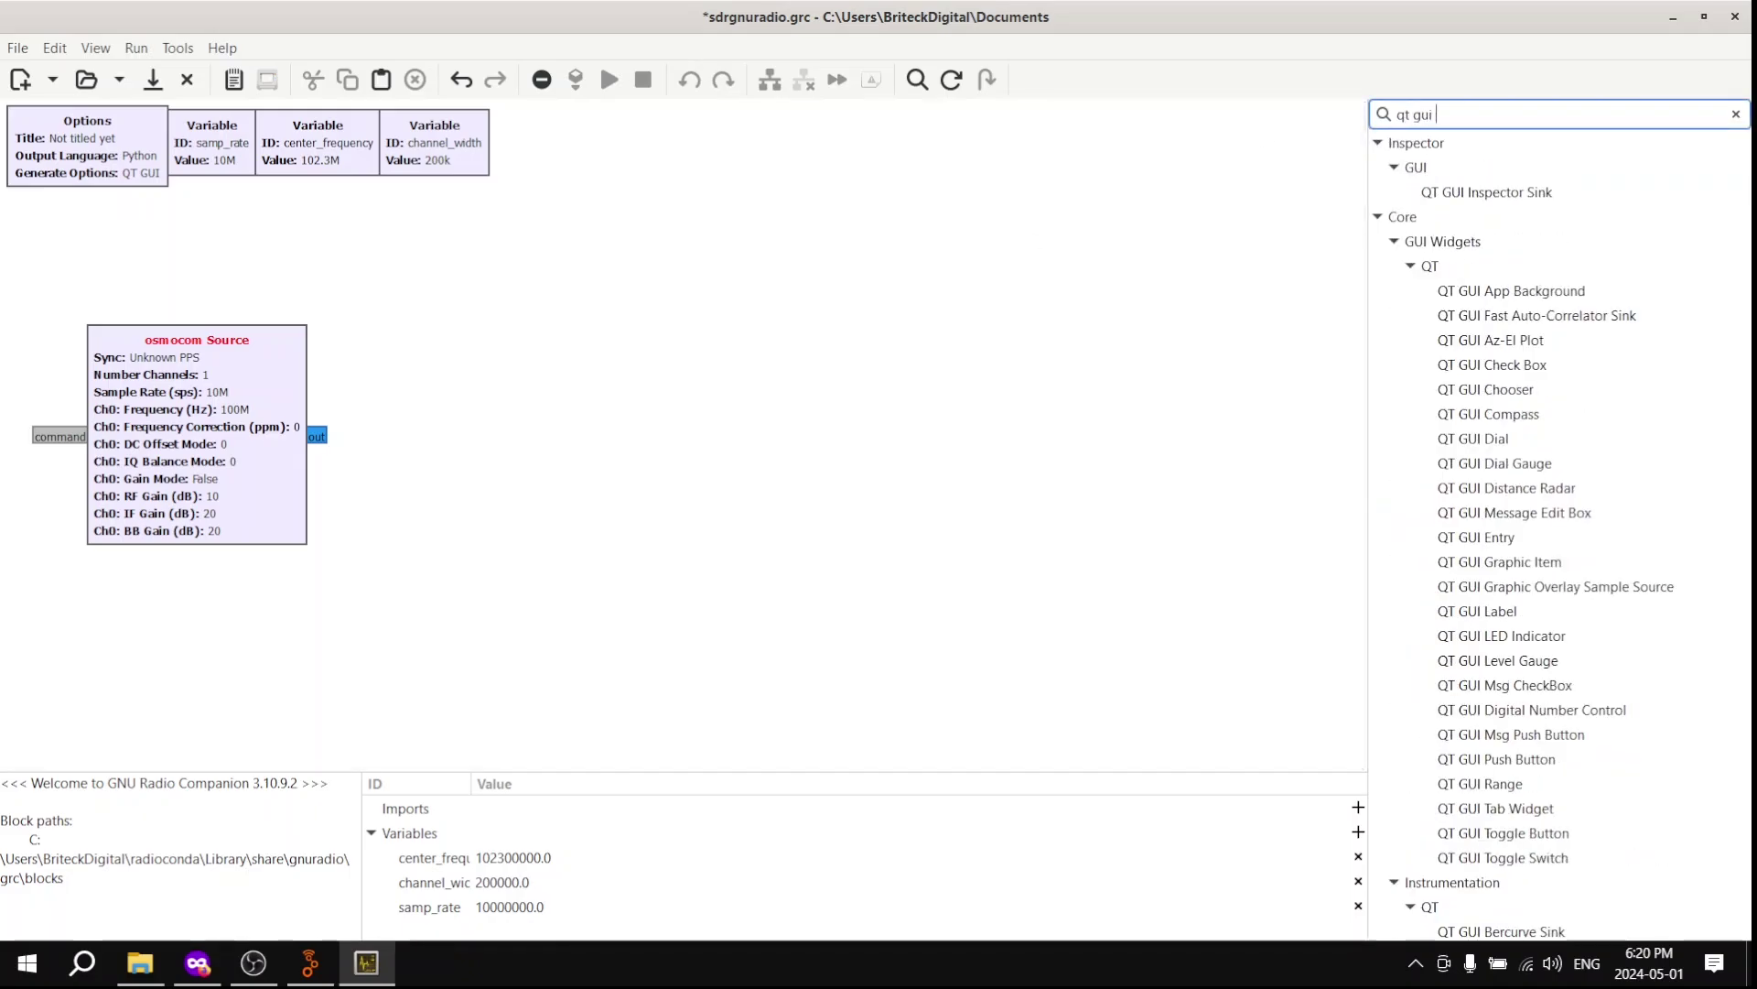
text( fr)
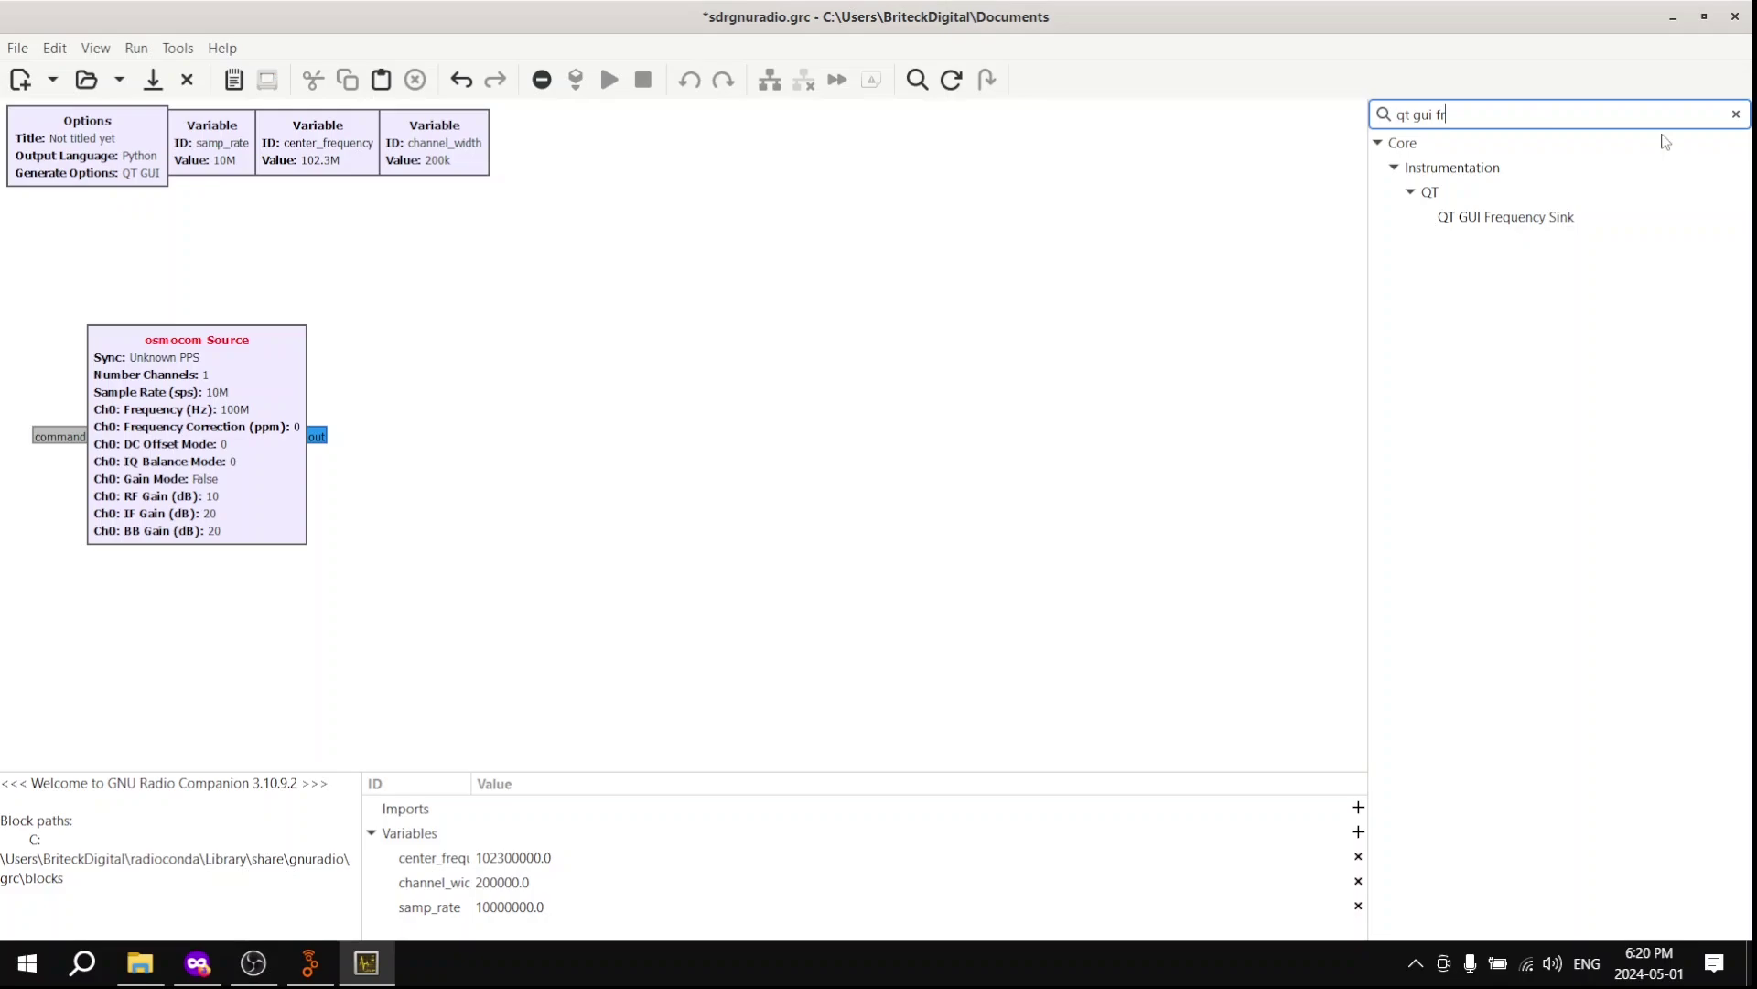
drag(1556, 222, 484, 318)
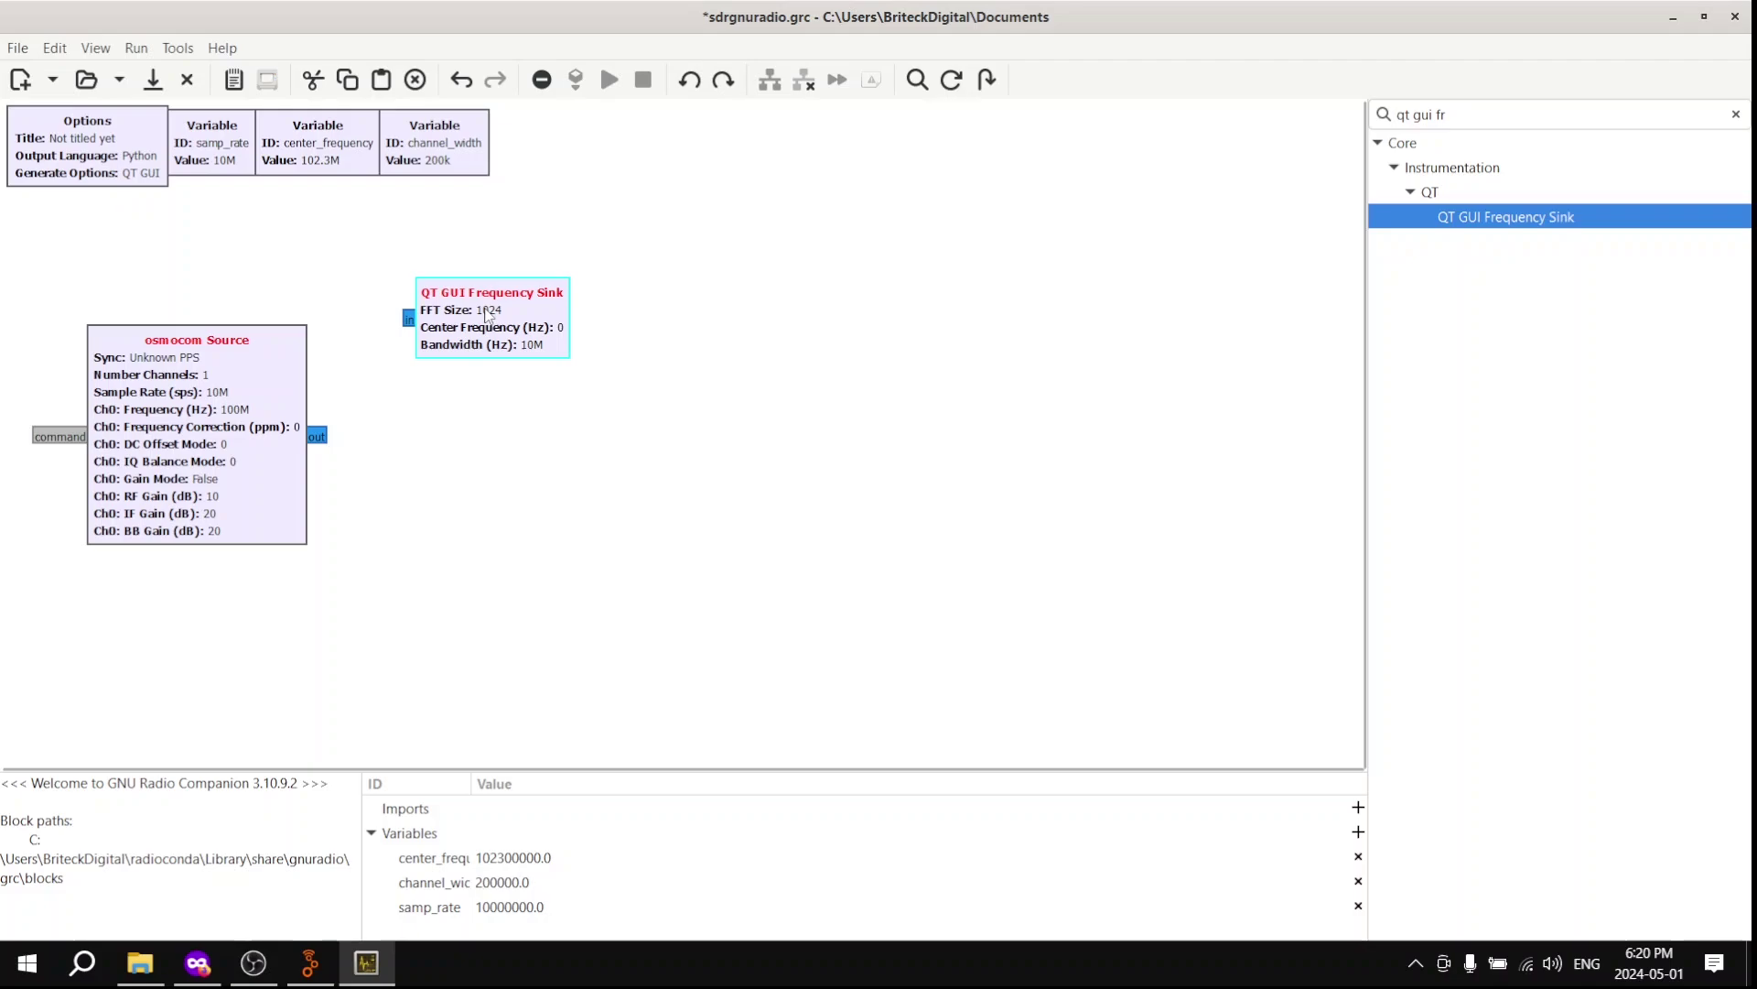
click(320, 436)
click(409, 320)
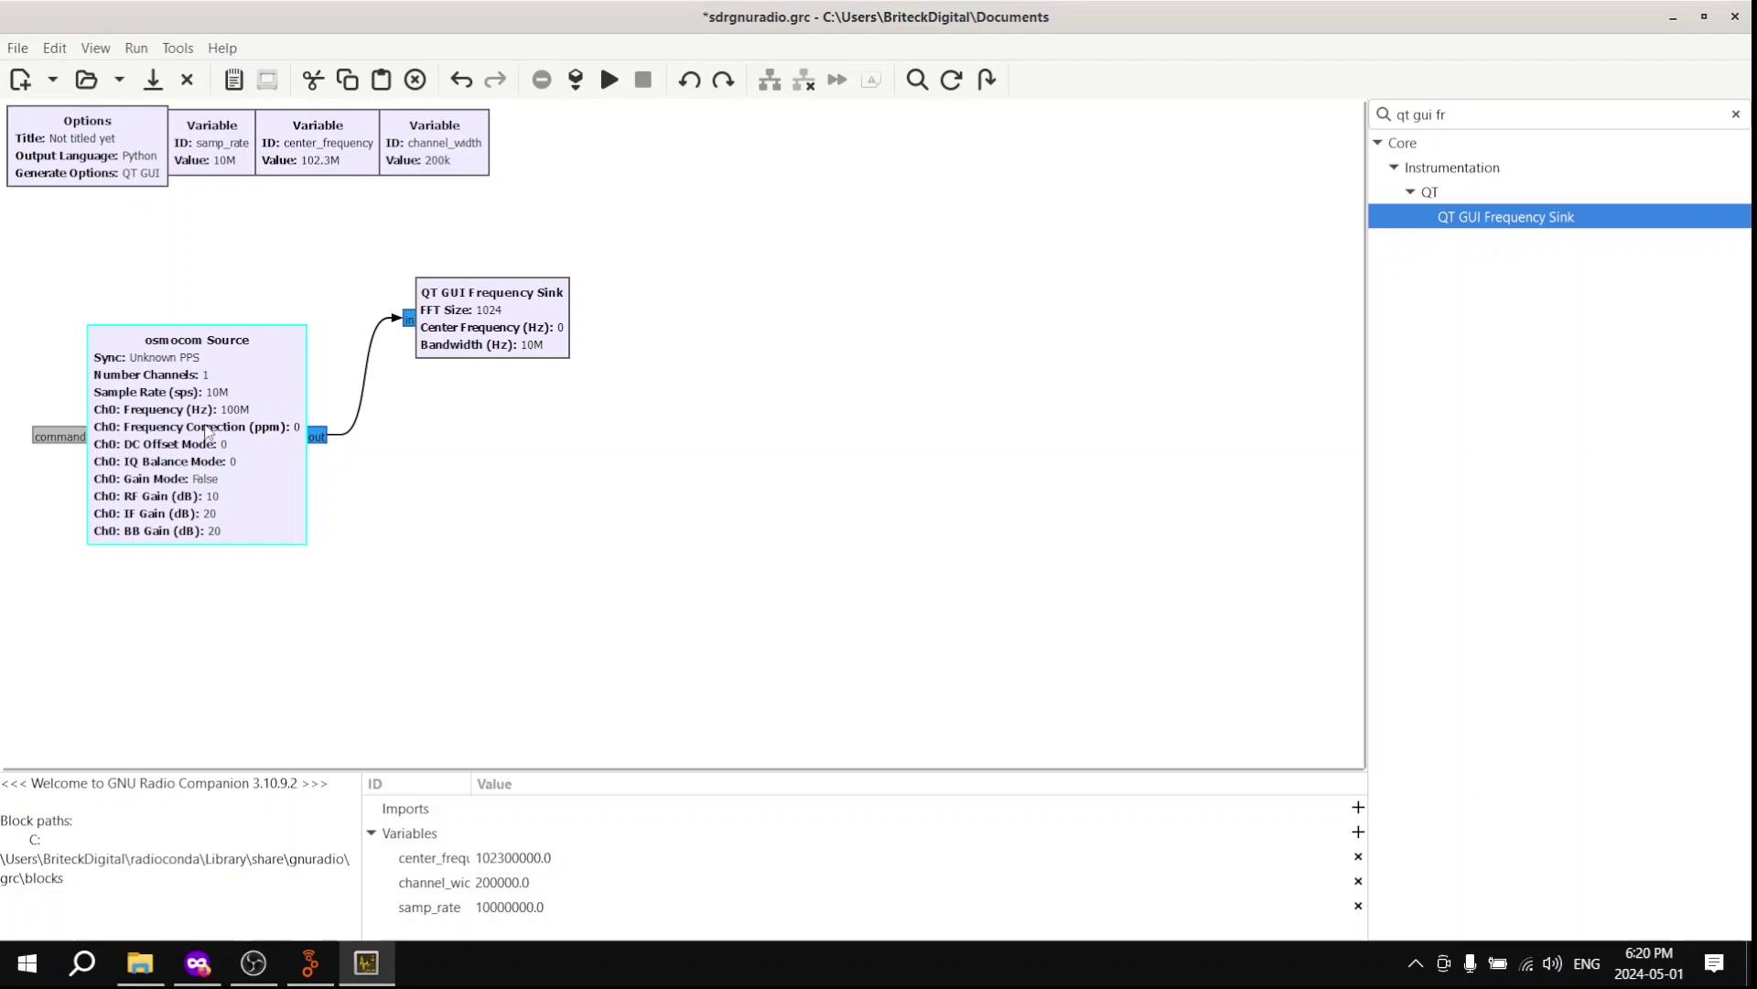
Set the osmocom Source Ch0 Frequency to center_frequency and Ch0 RF Gain to 0
click(209, 434)
double_click(208, 434)
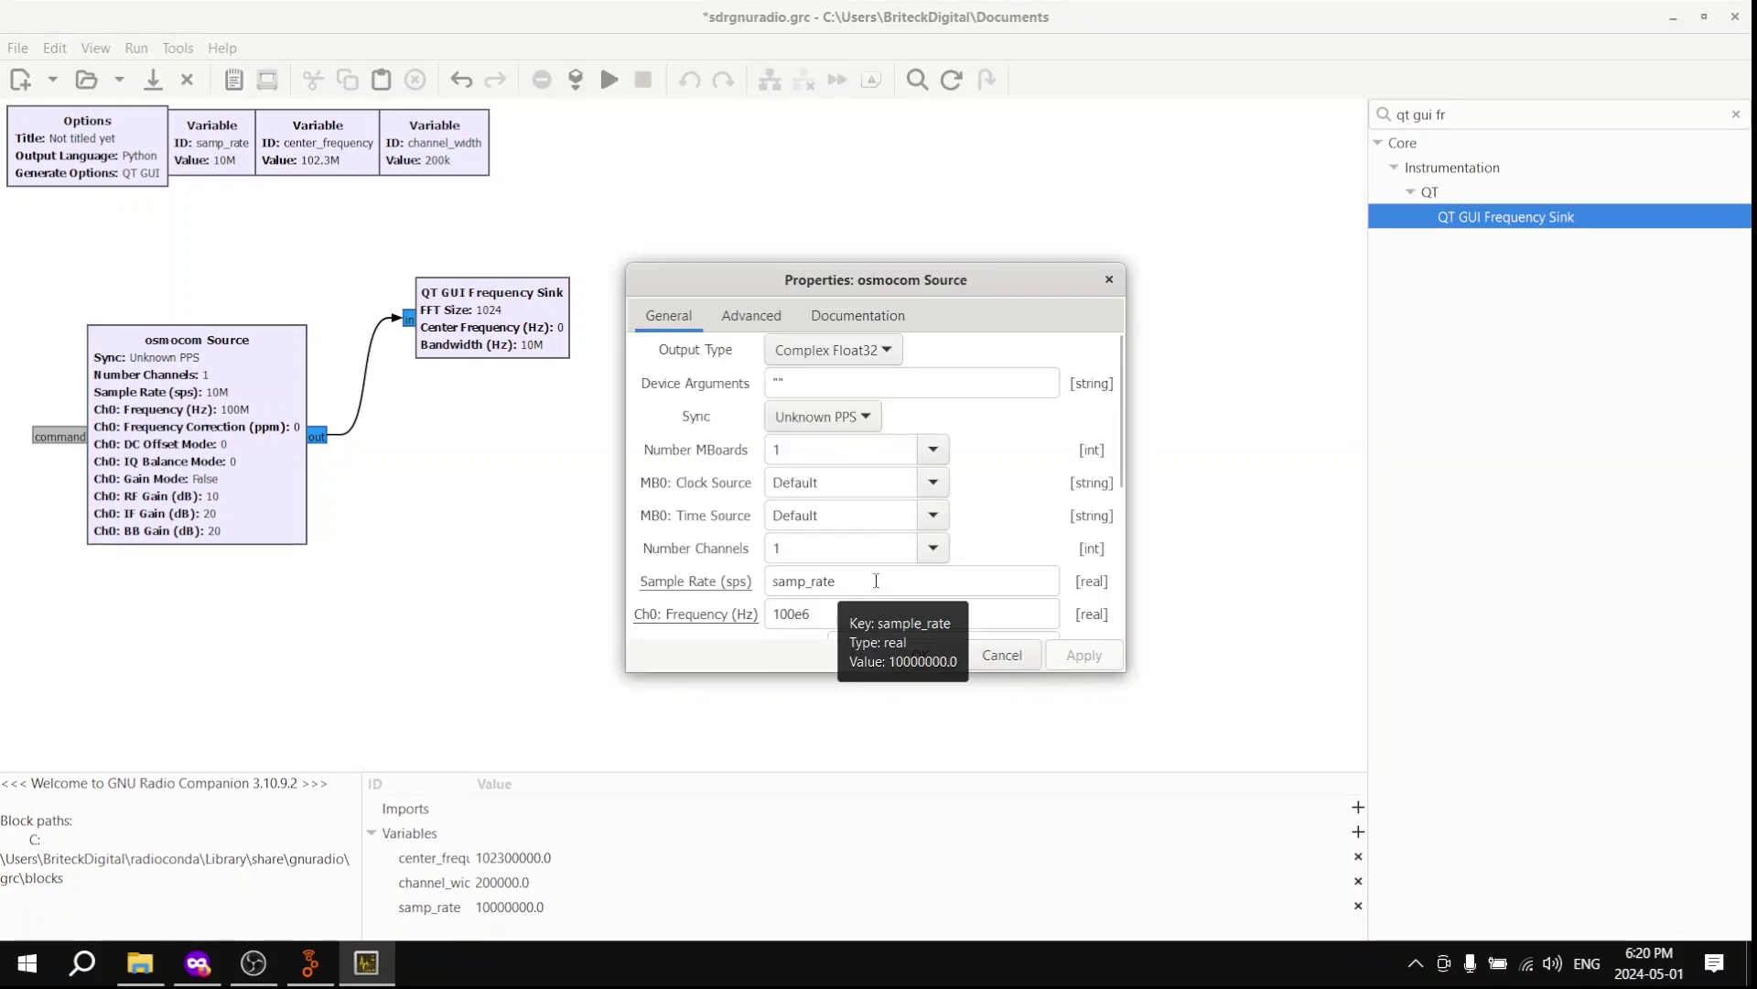
scroll(875, 581, down, 4)
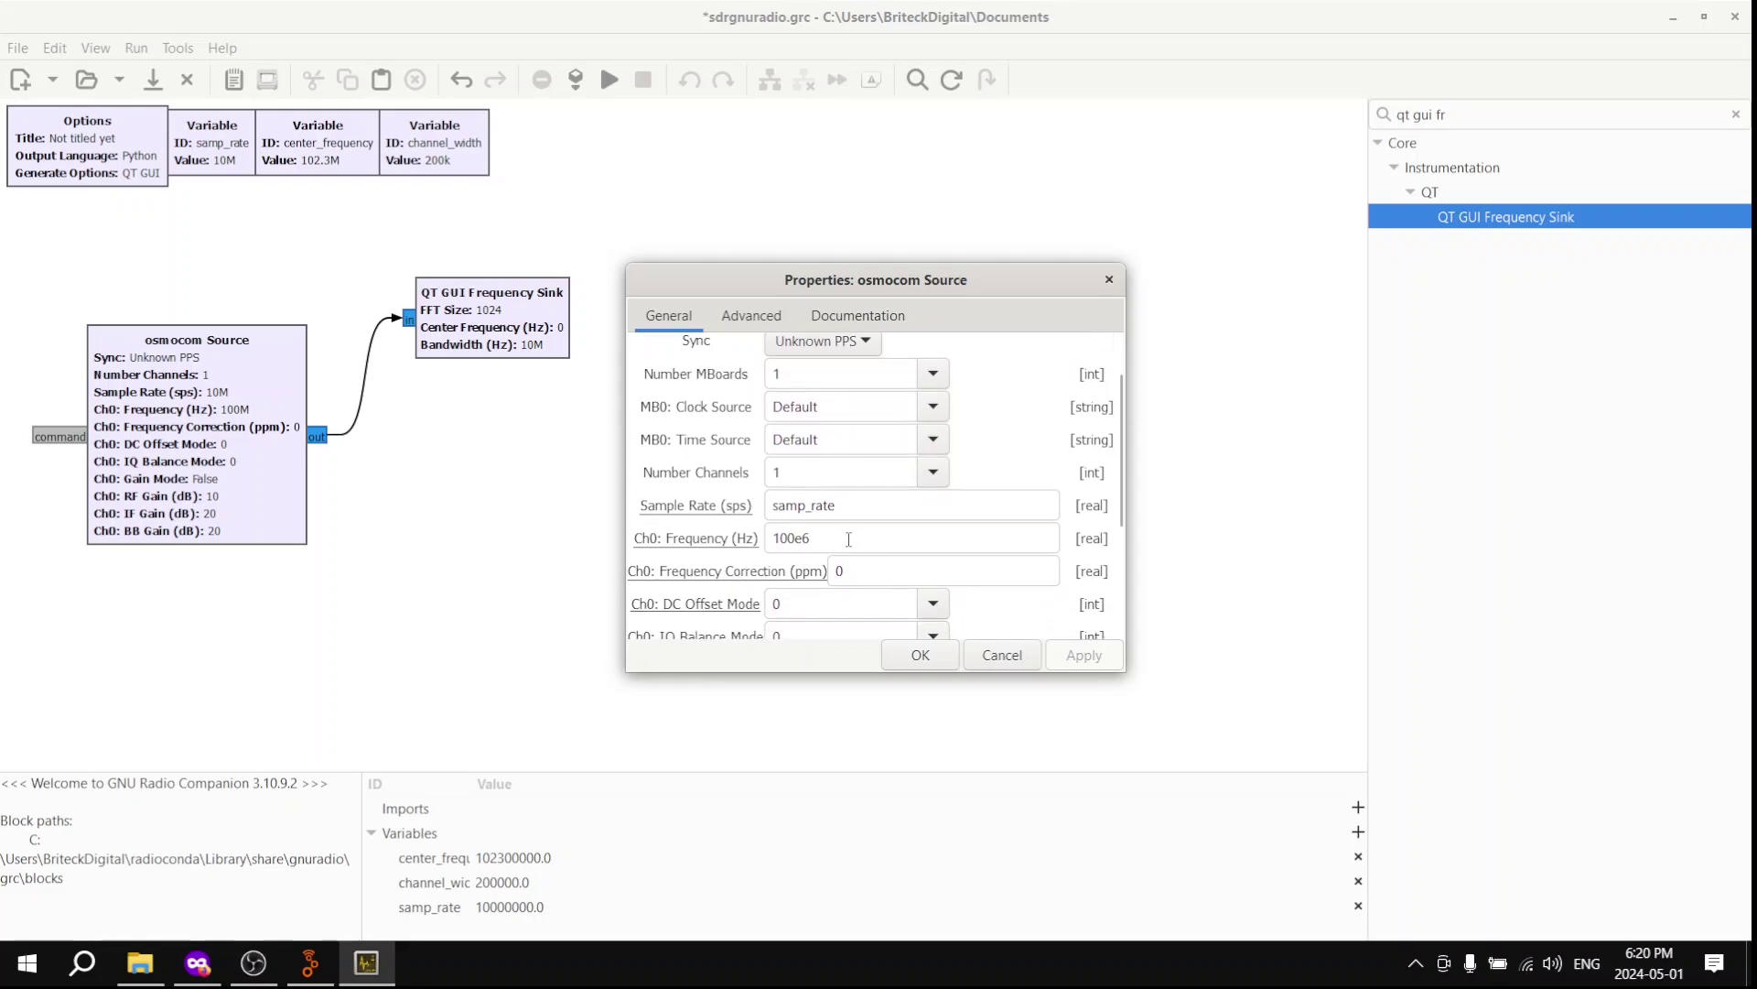
double_click(819, 537)
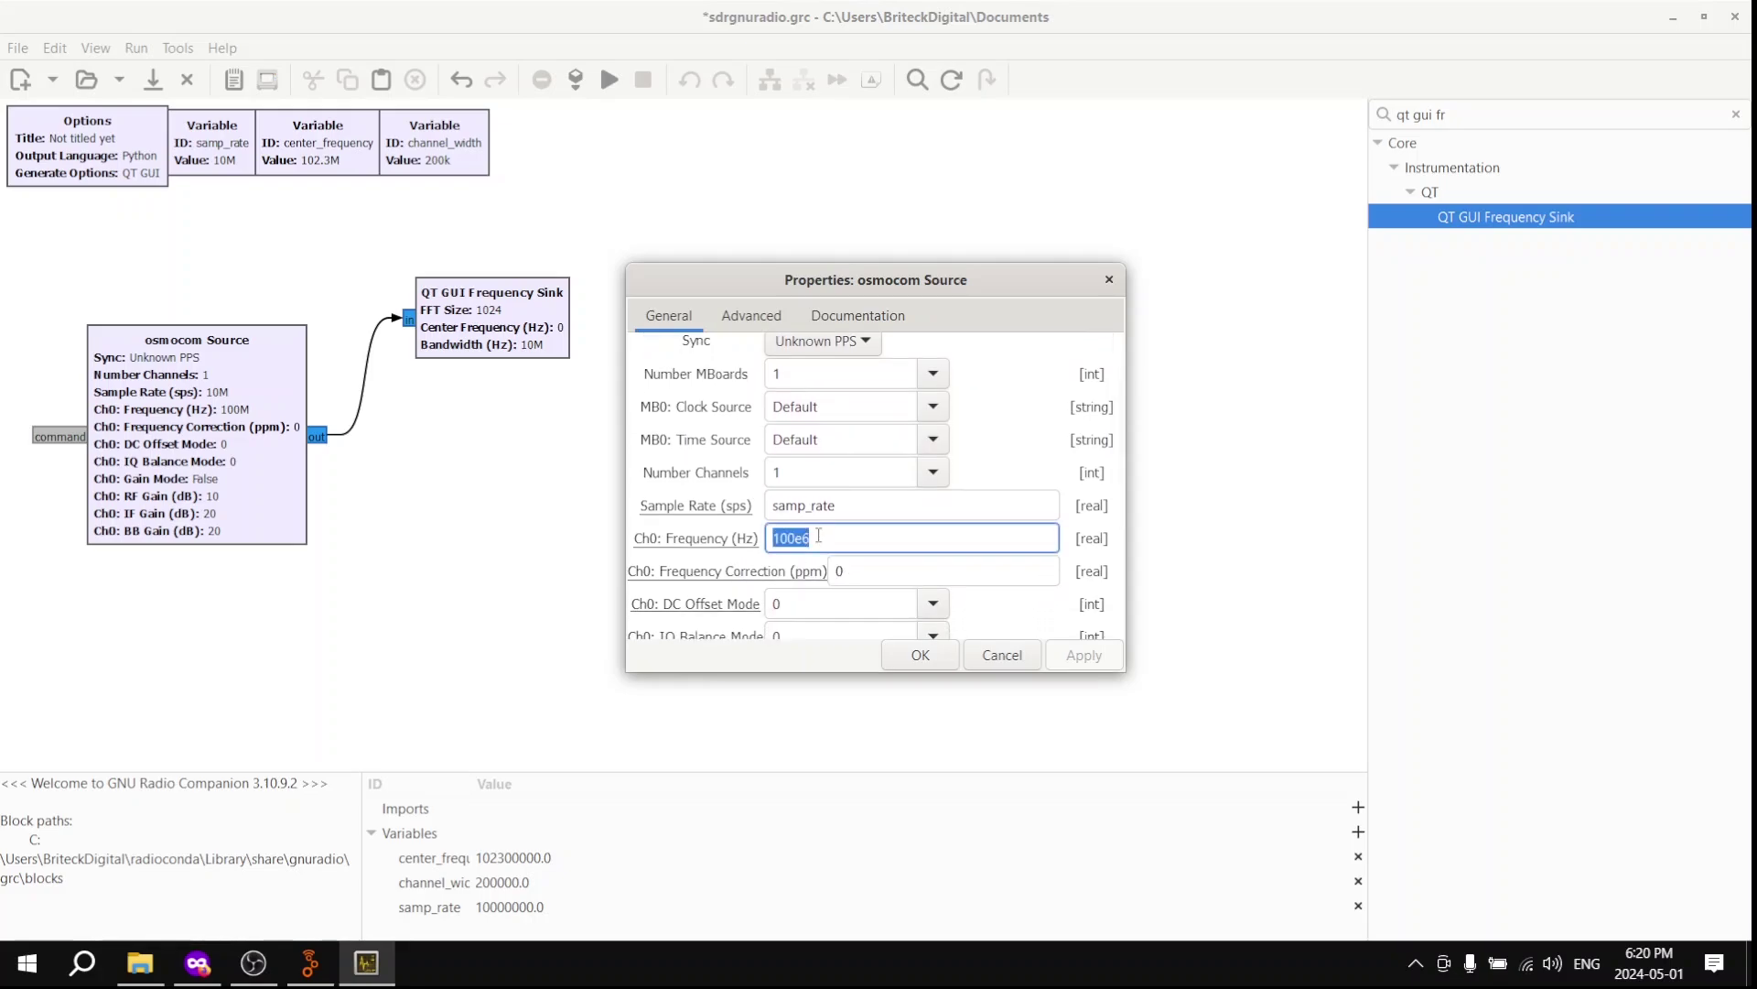
key(BackSpace)
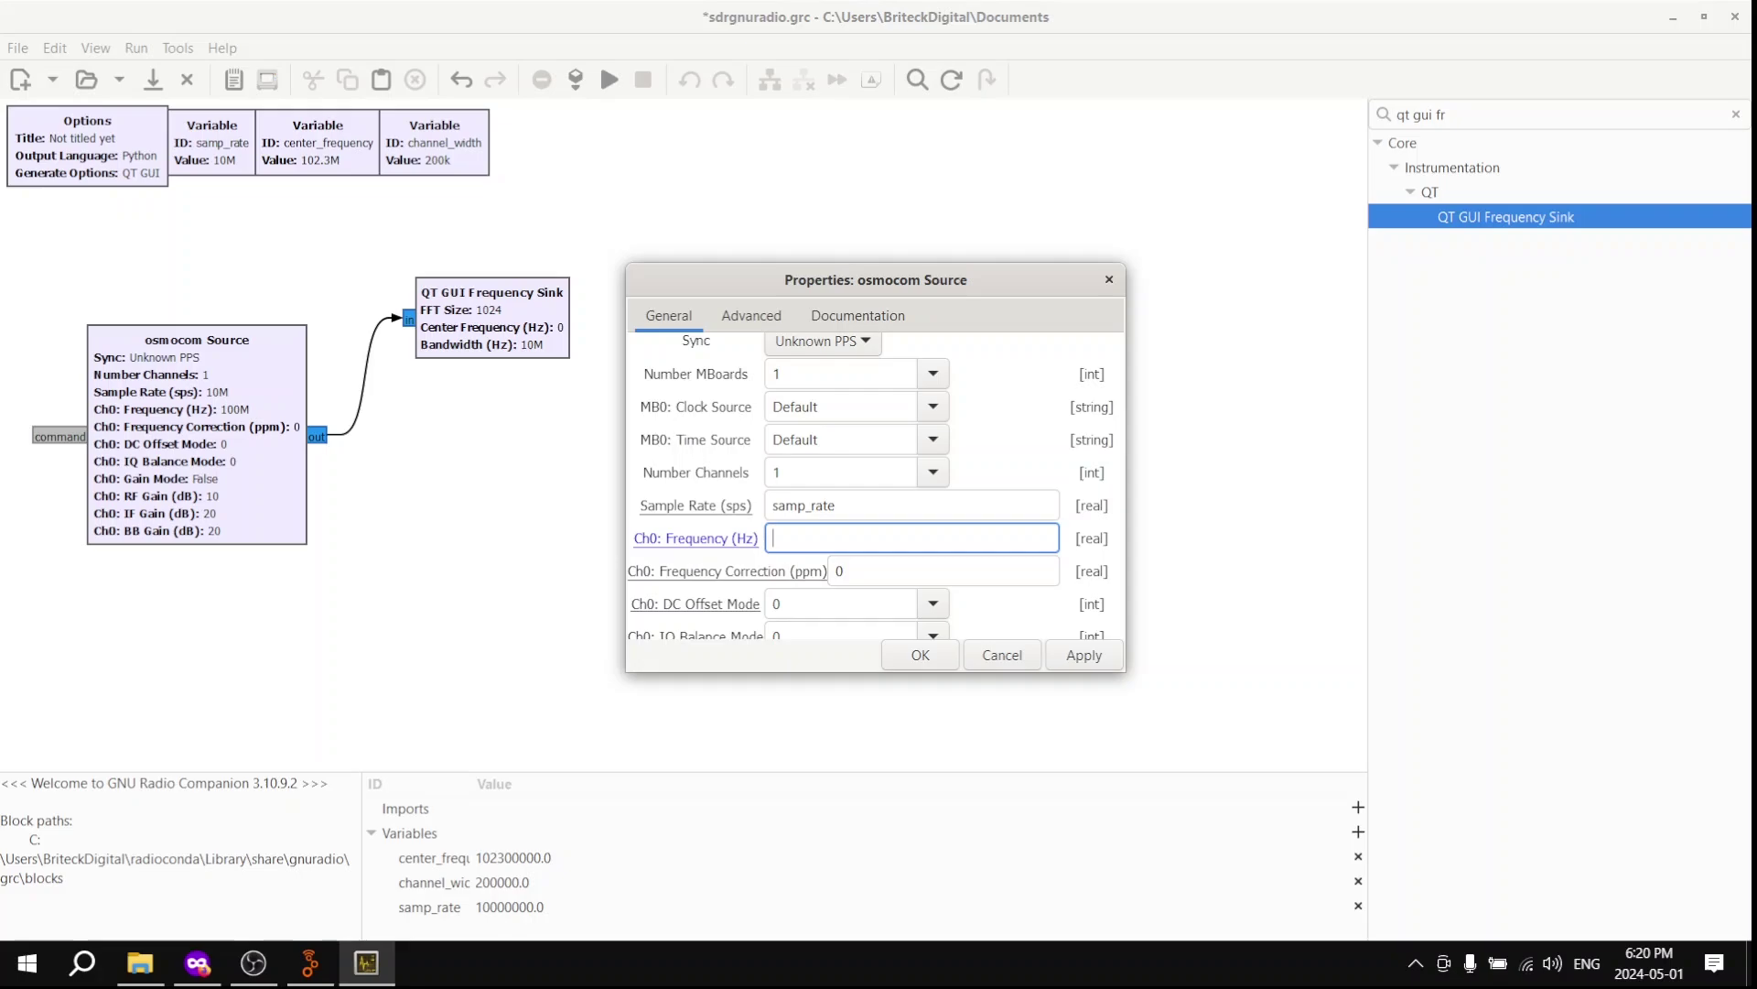
text(center_frequency)
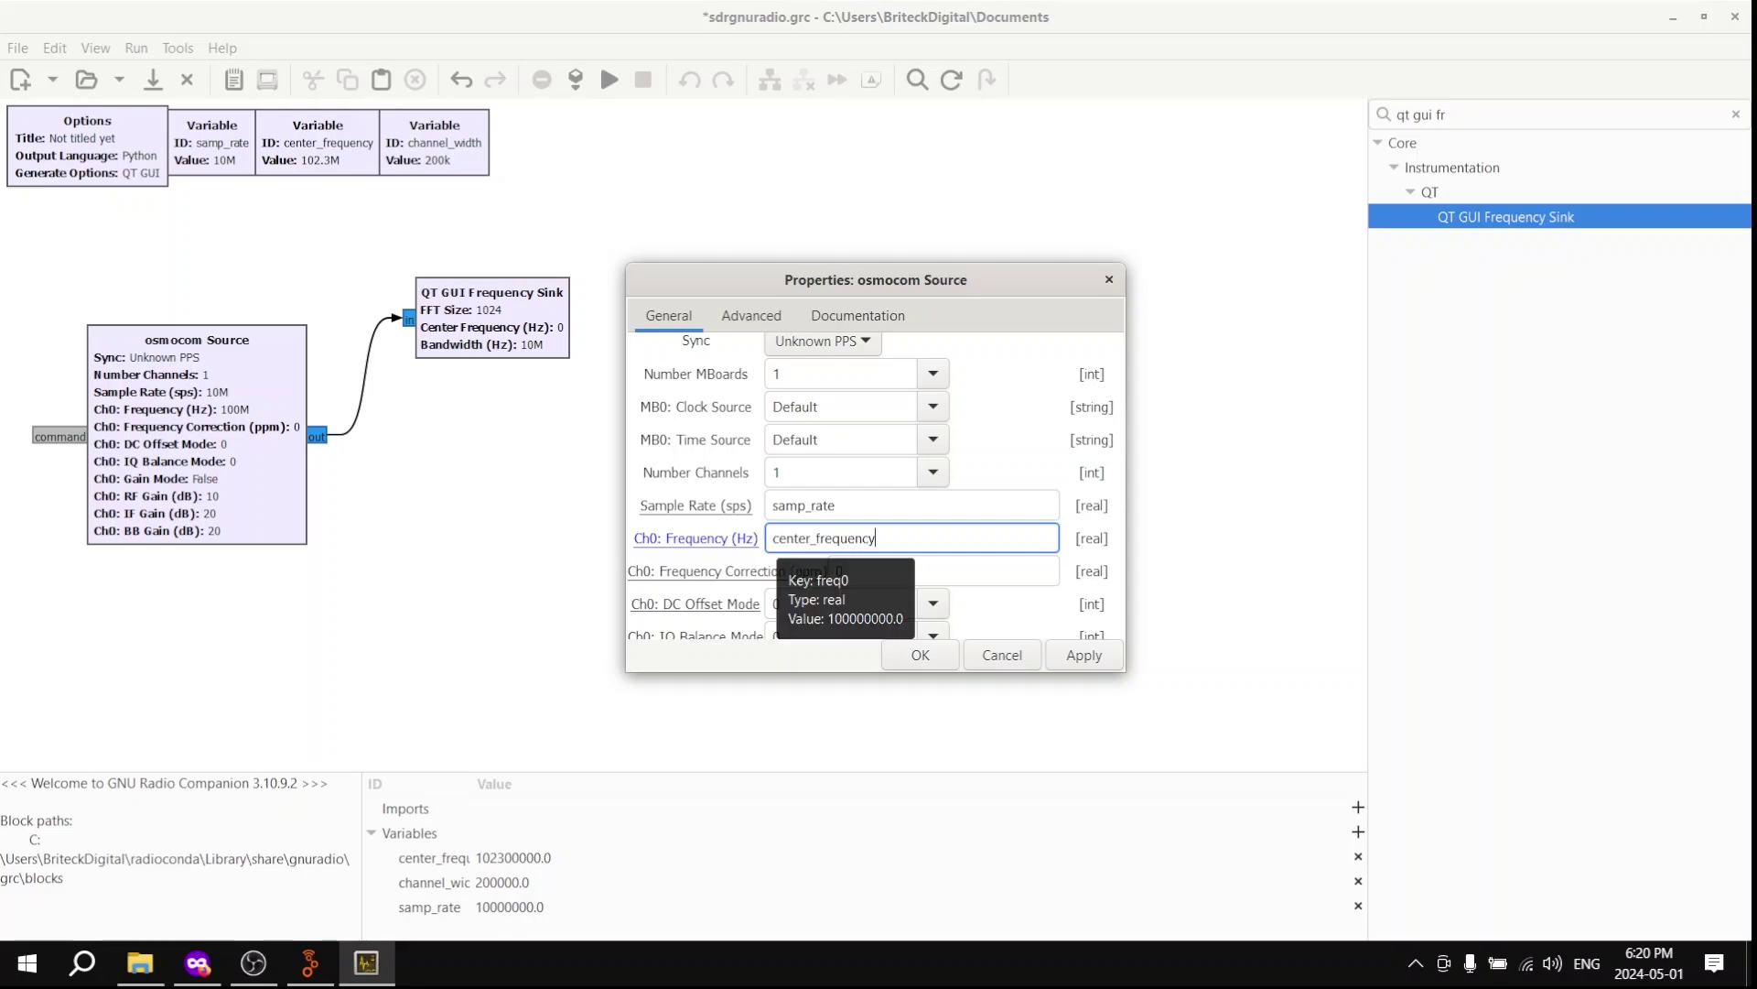
scroll(777, 553, down, 1)
scroll(777, 553, down, 1)
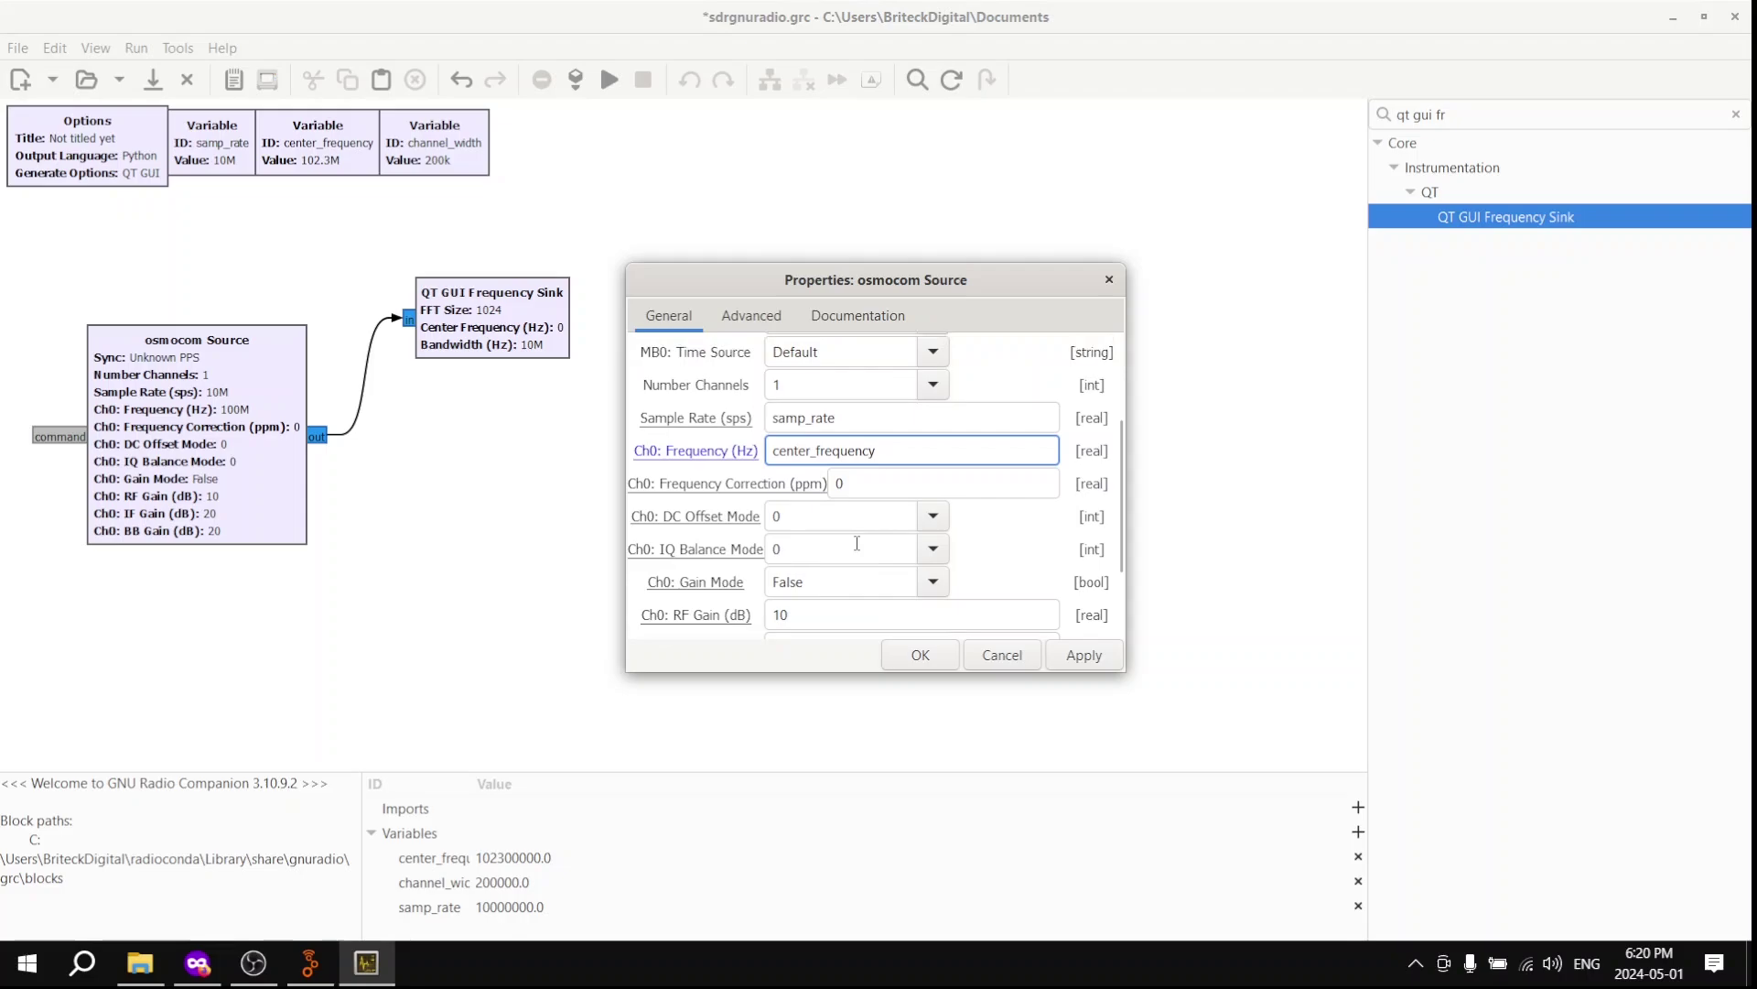
click(820, 595)
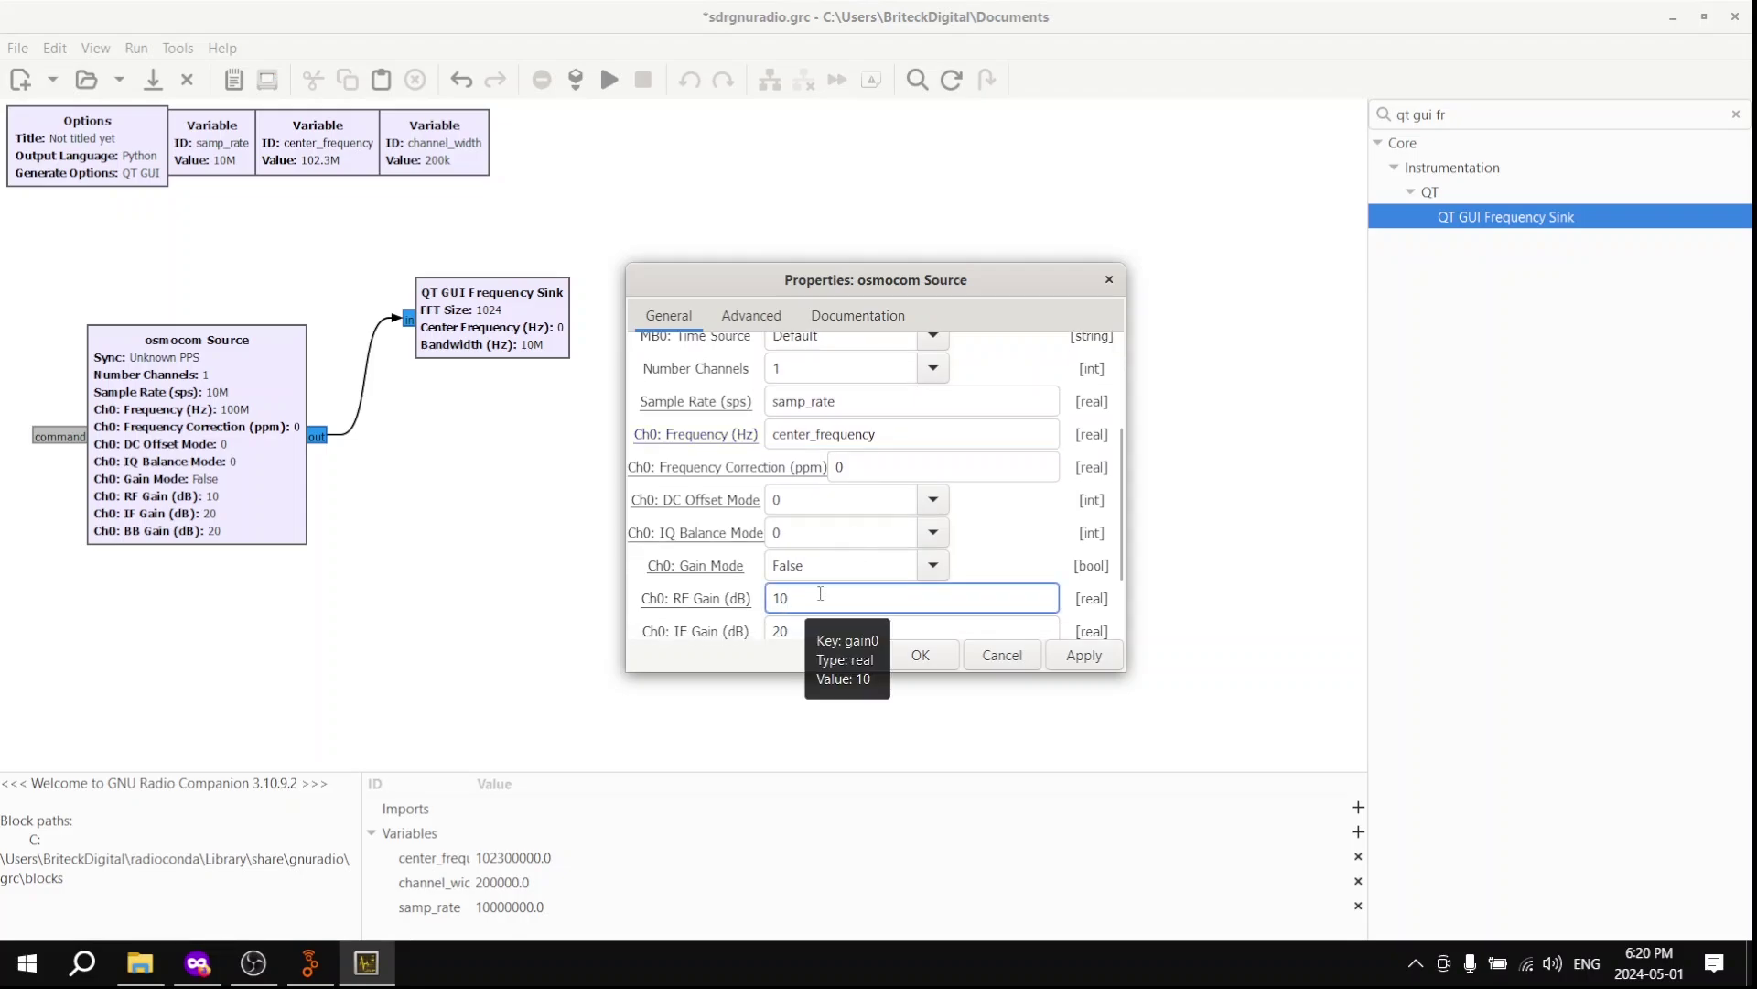
key(BackSpace)
key(BackSpace)
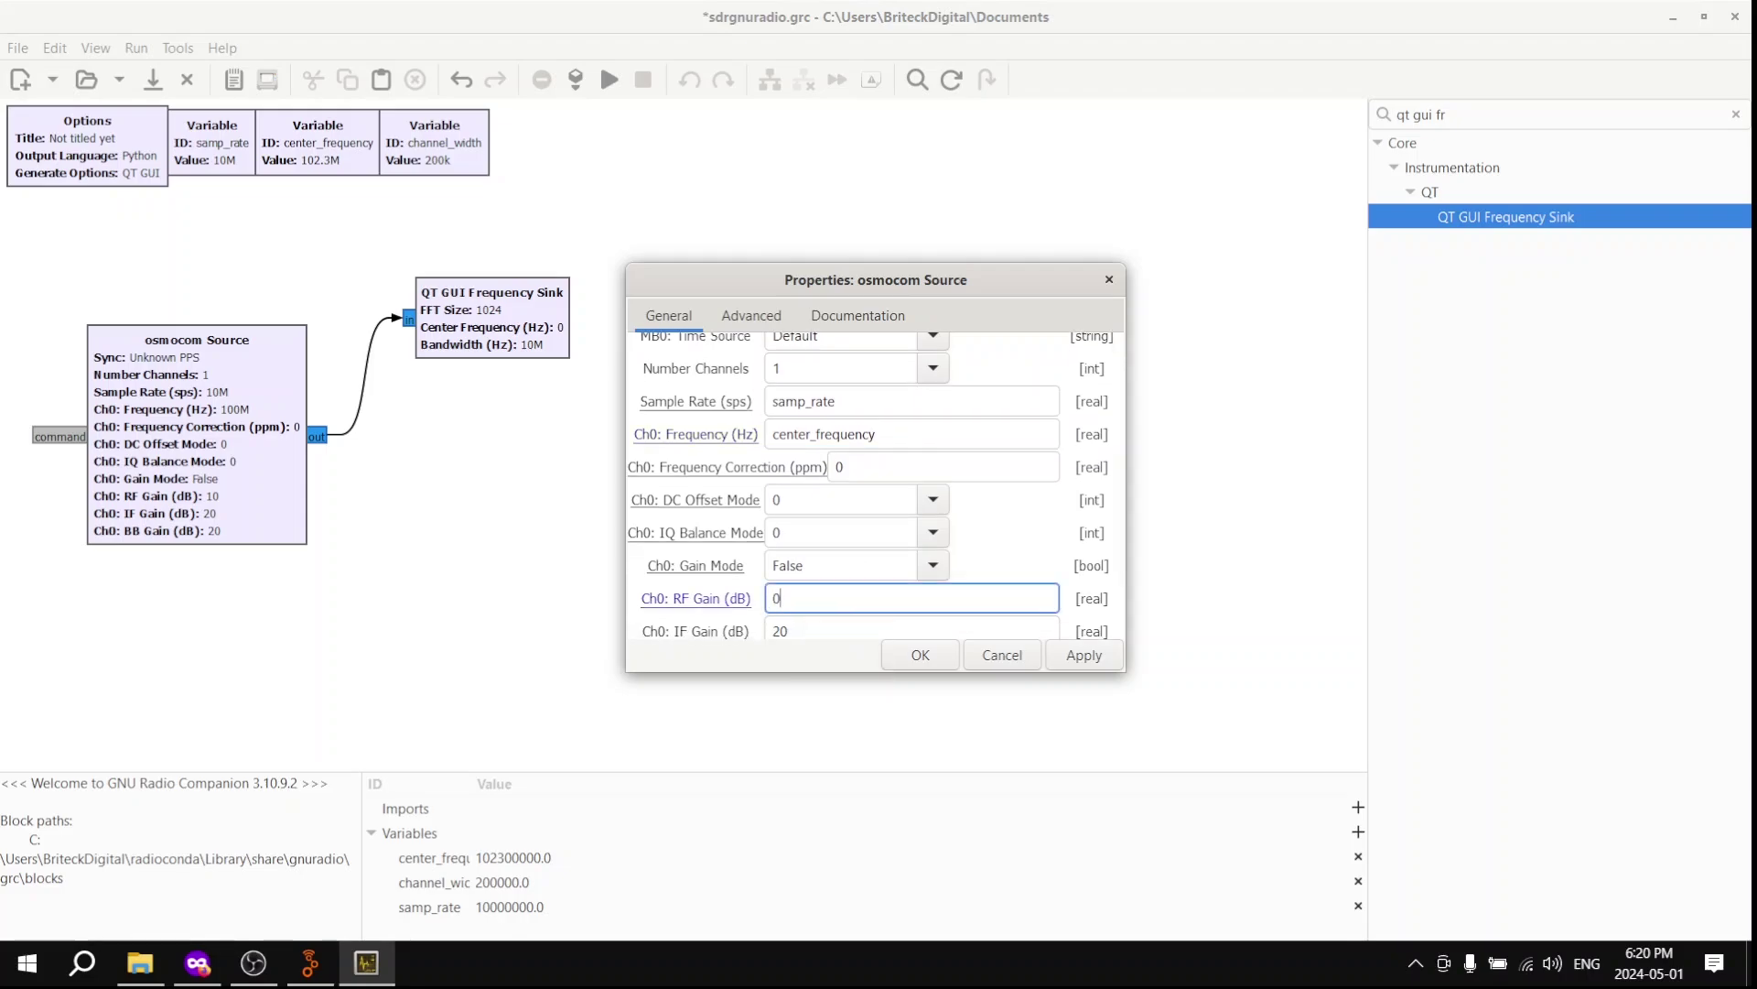
text(0)
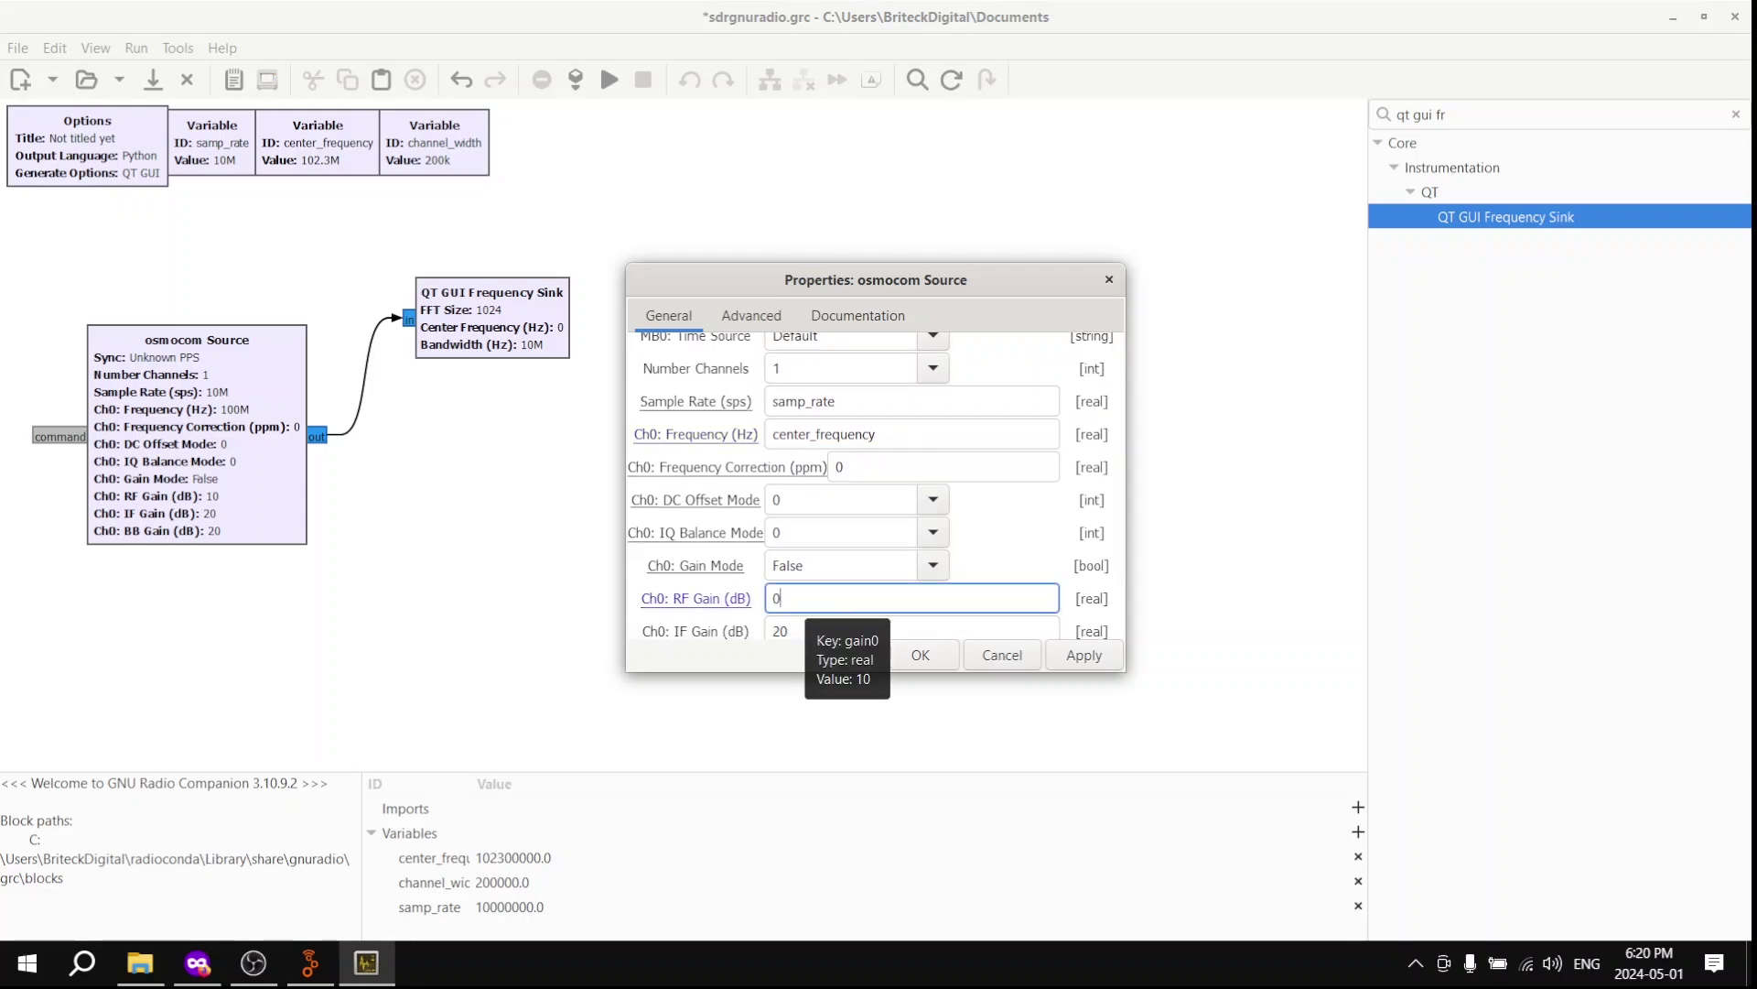
click(931, 656)
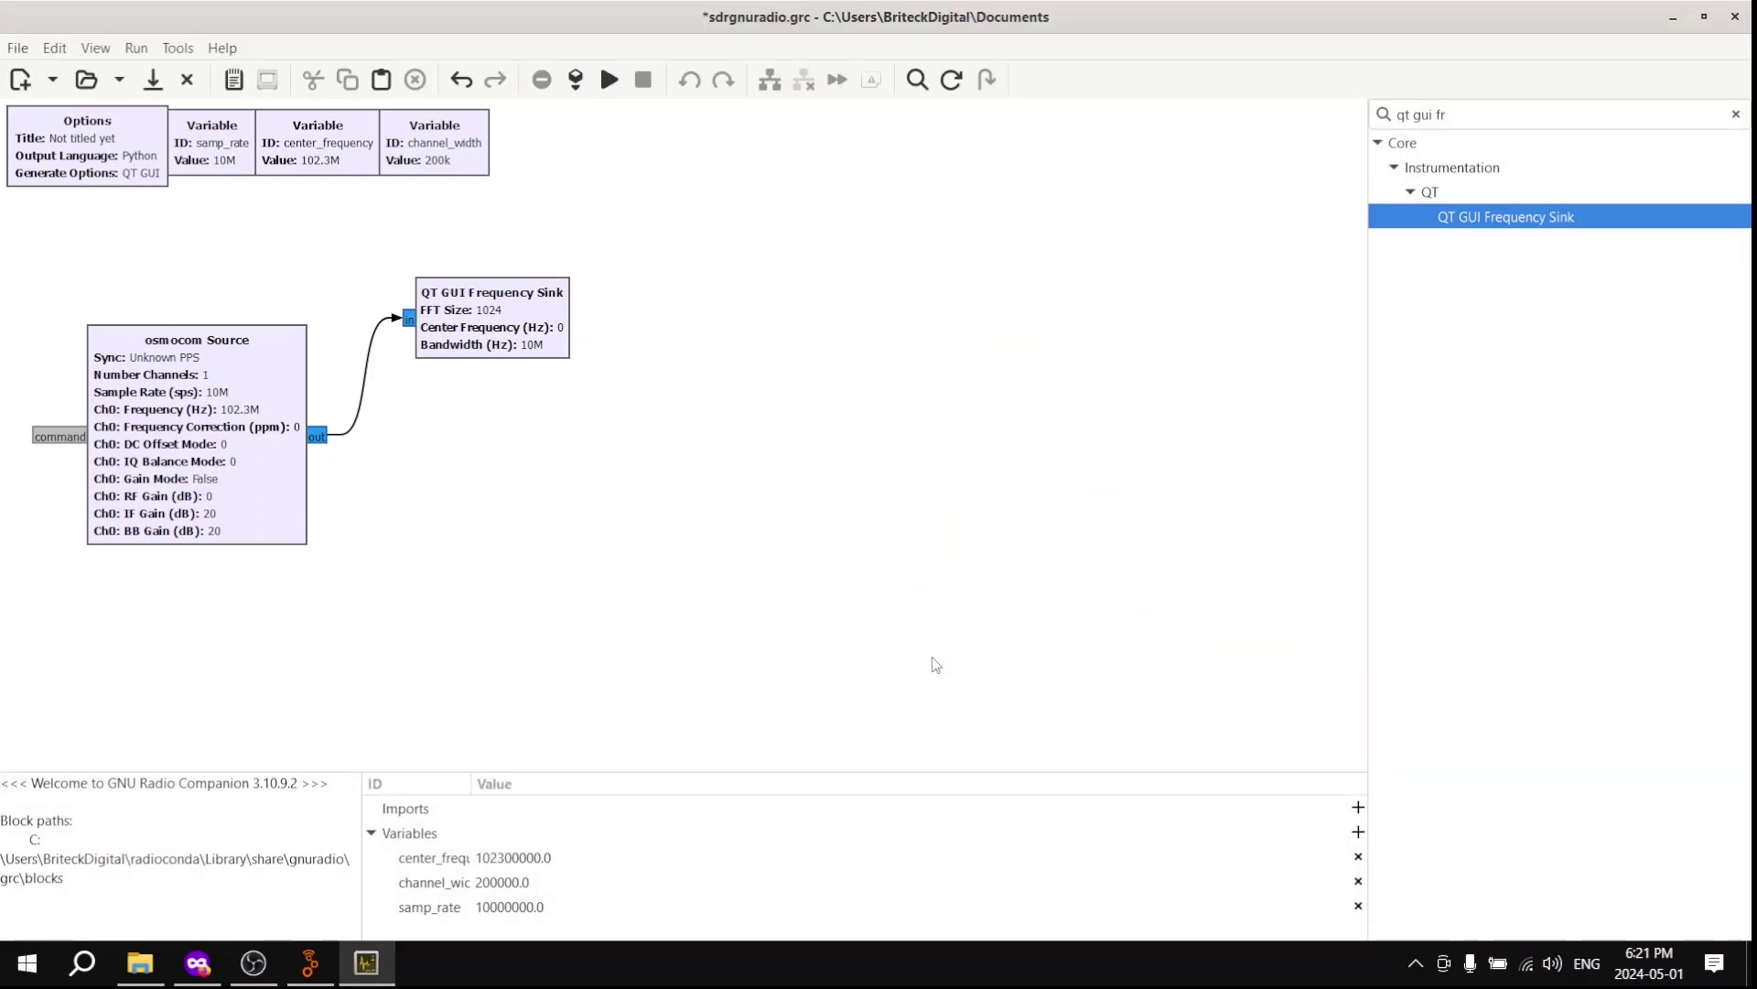
Set the QT GUI Frequency Sink's Center Frequency to center_frequency (102.3M) and its averaging to High
double_click(501, 320)
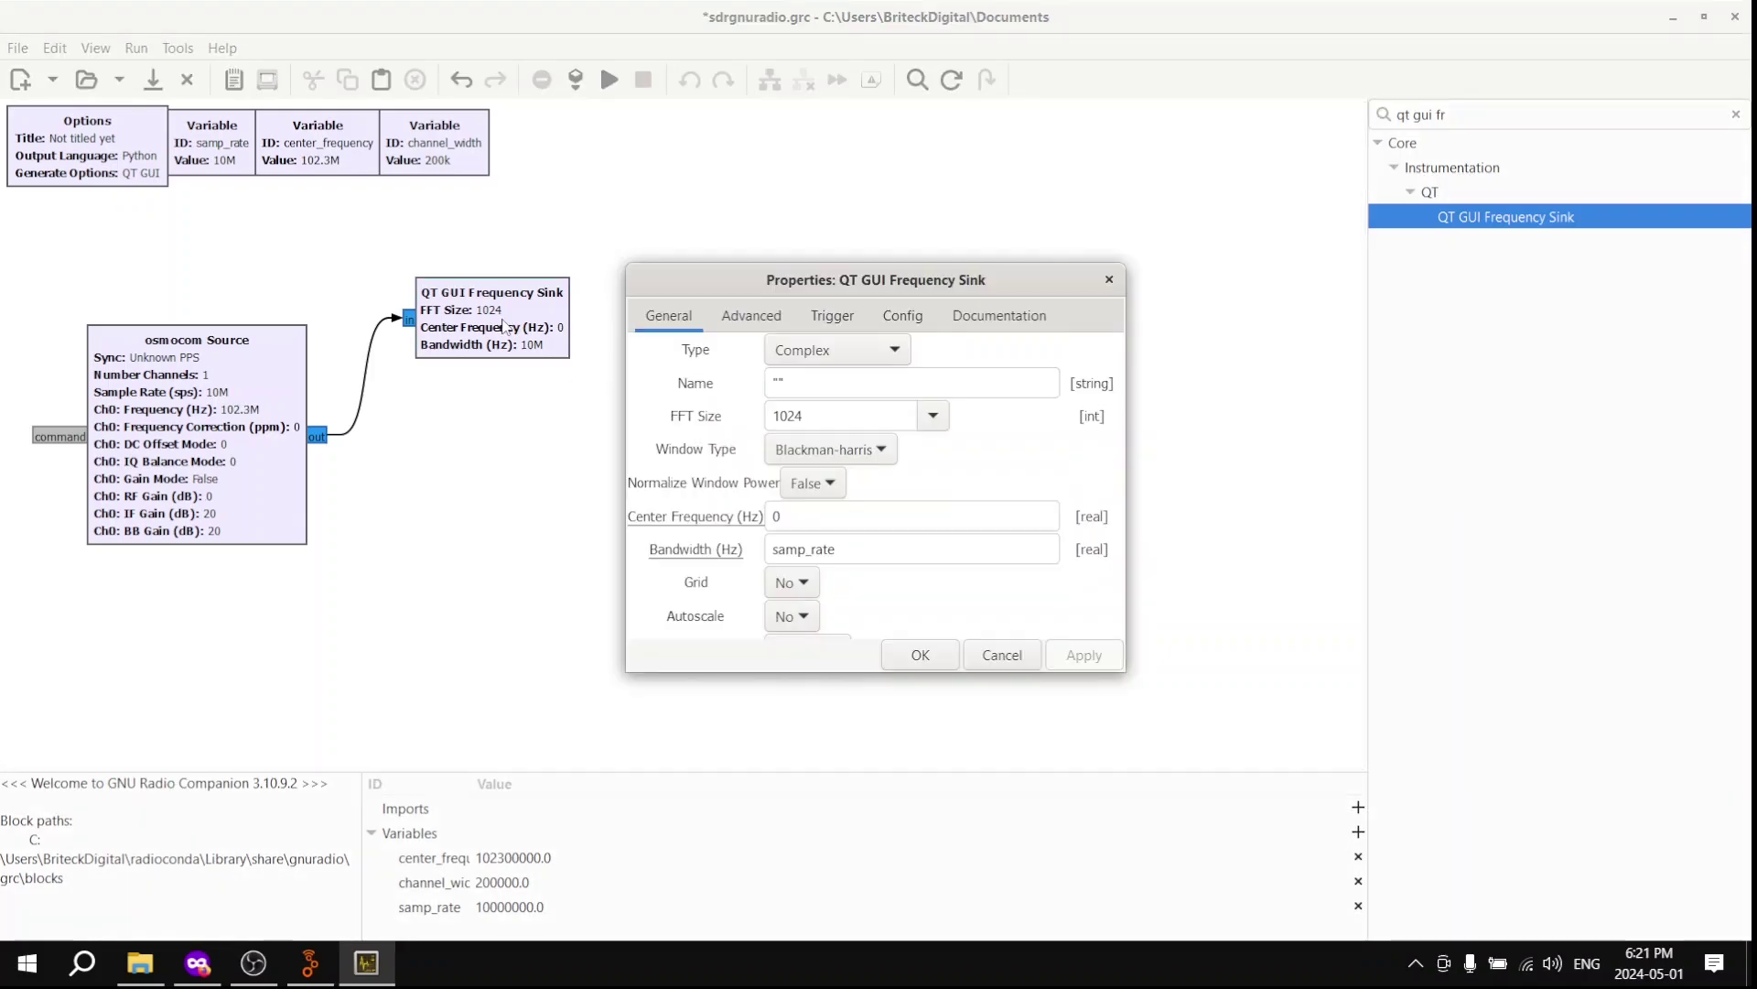
scroll(792, 490, down, 1)
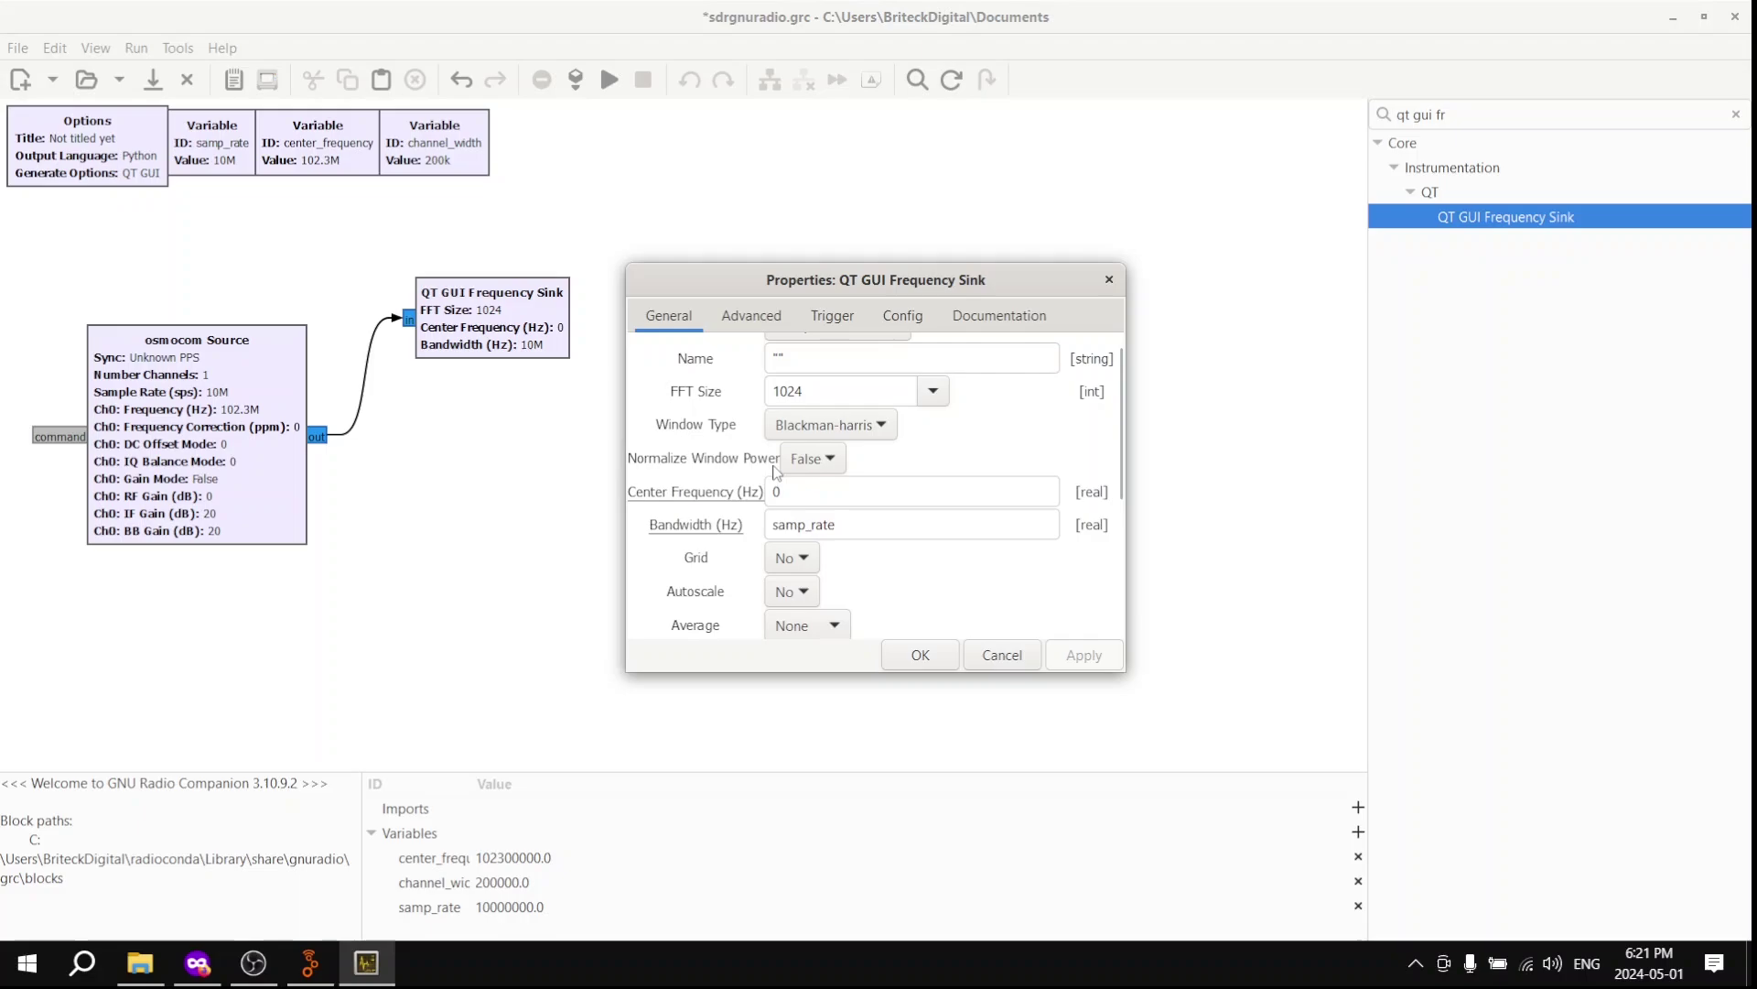
click(793, 490)
key(BackSpace)
text(c)
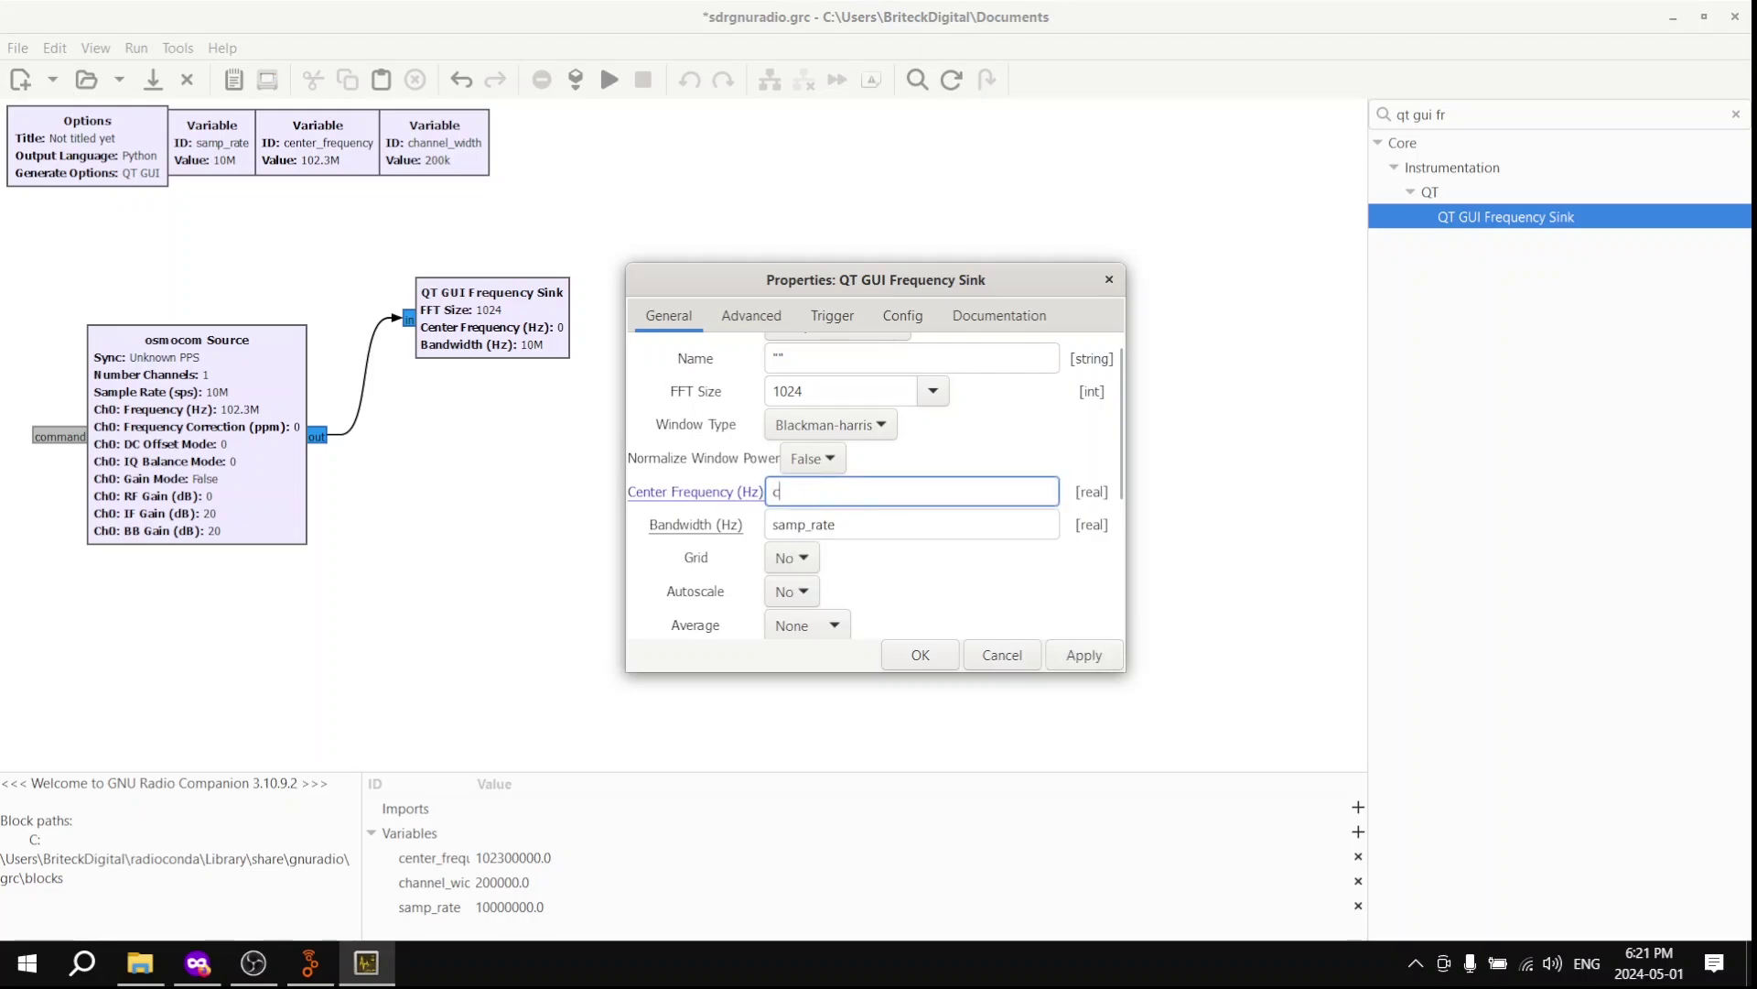
text(enter_frequency)
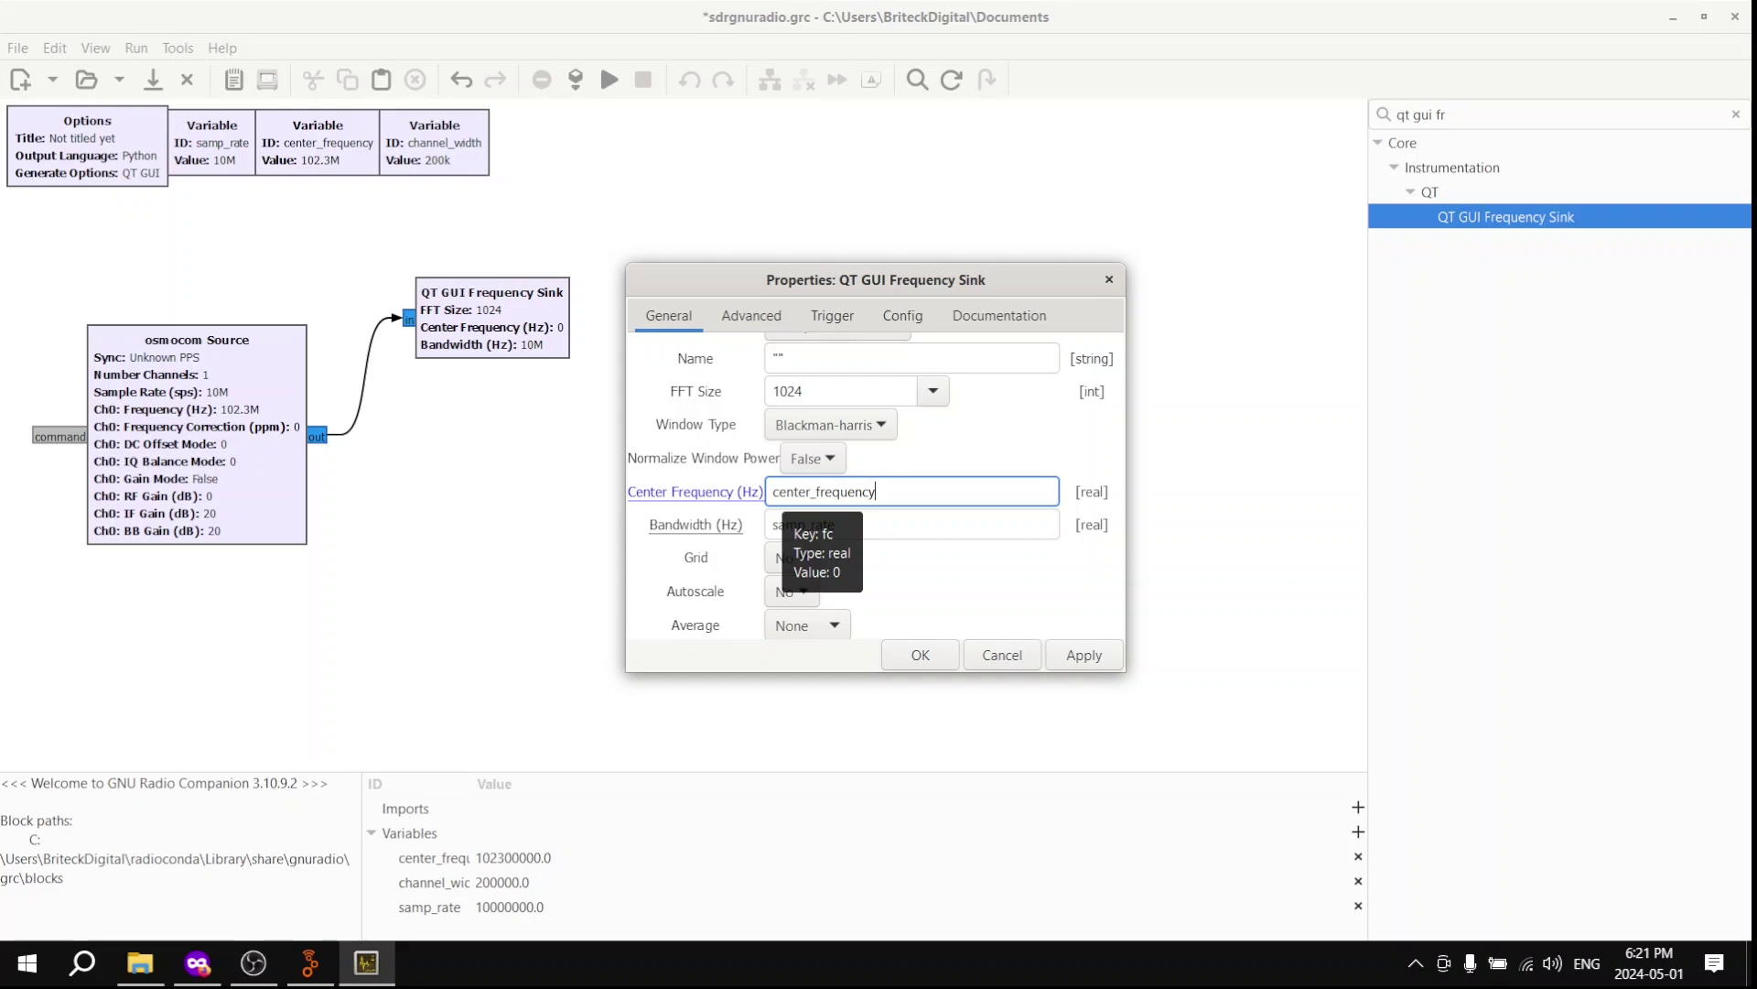
key(Return)
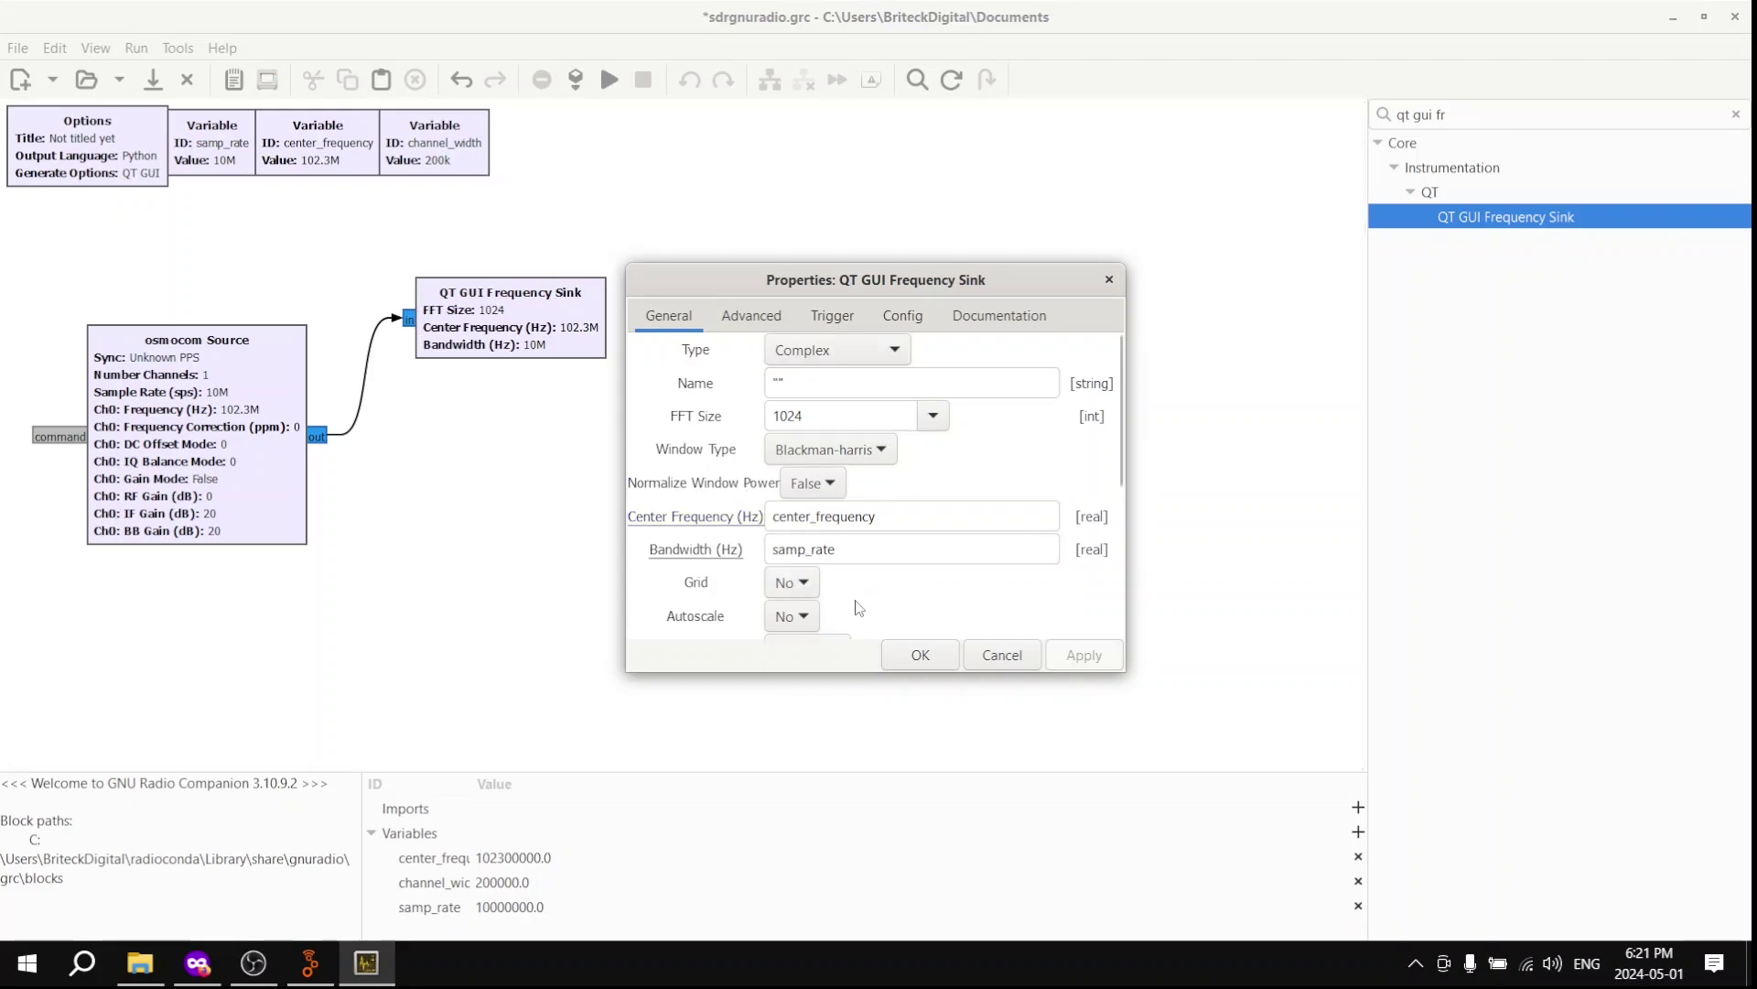
scroll(855, 609, down, 3)
click(794, 523)
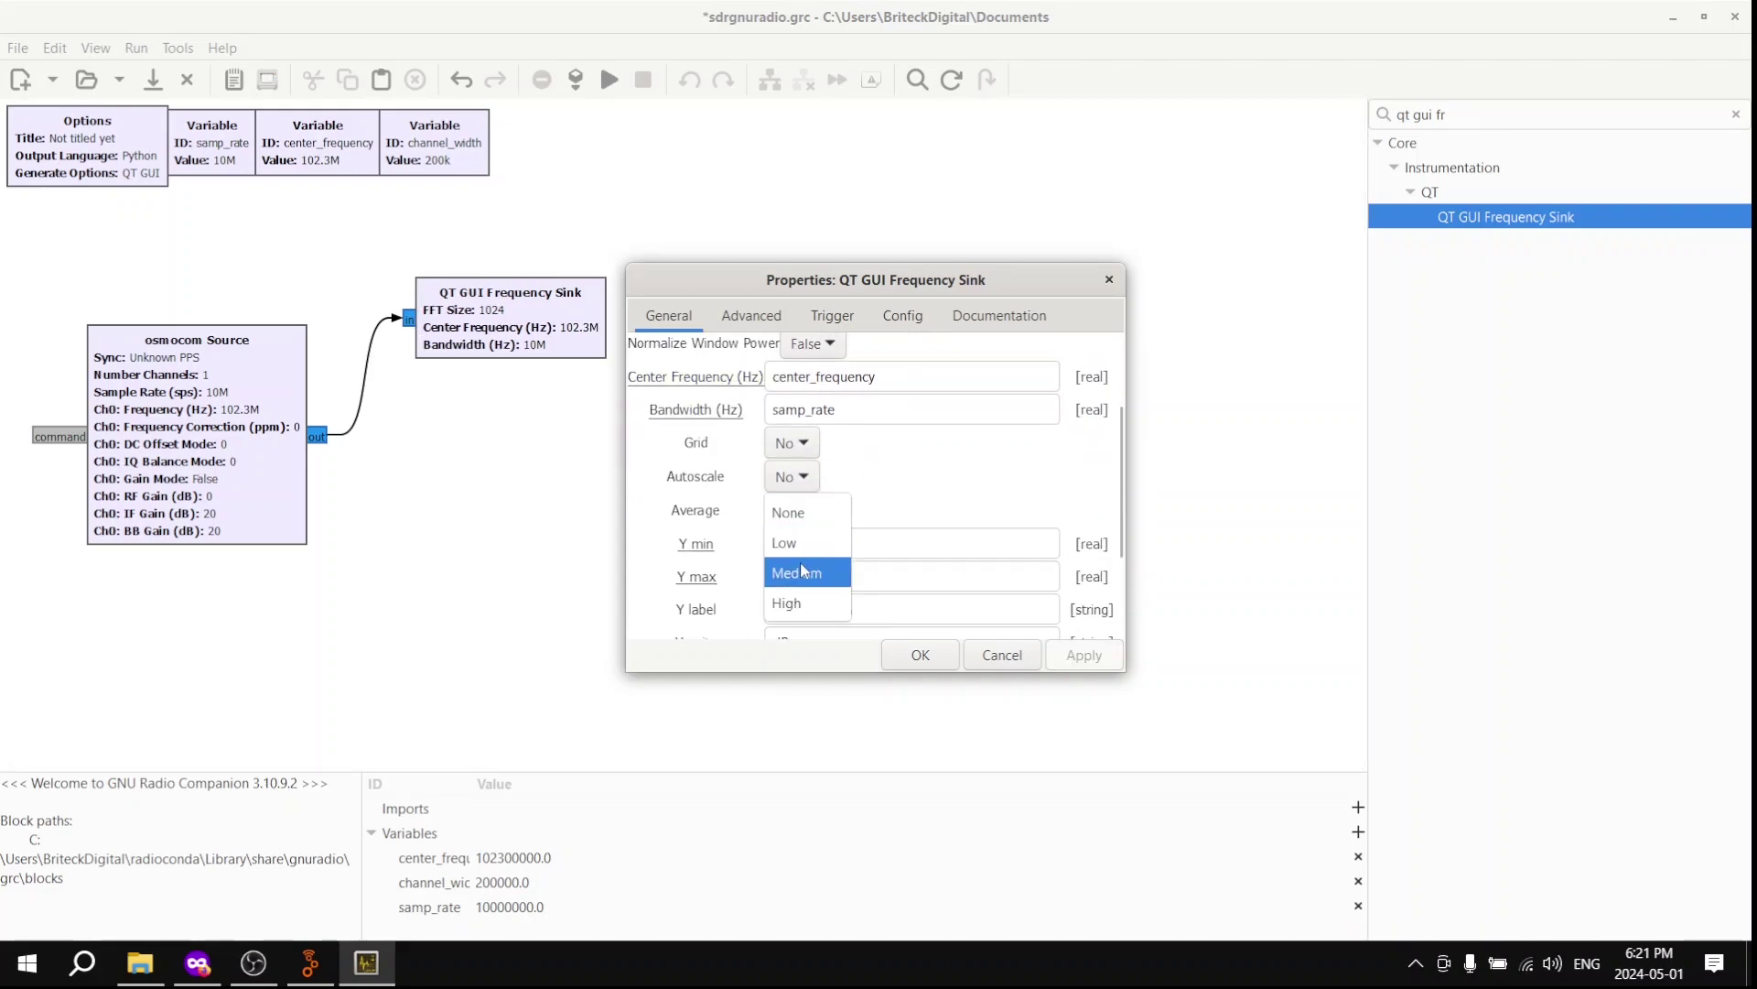
click(803, 600)
click(943, 653)
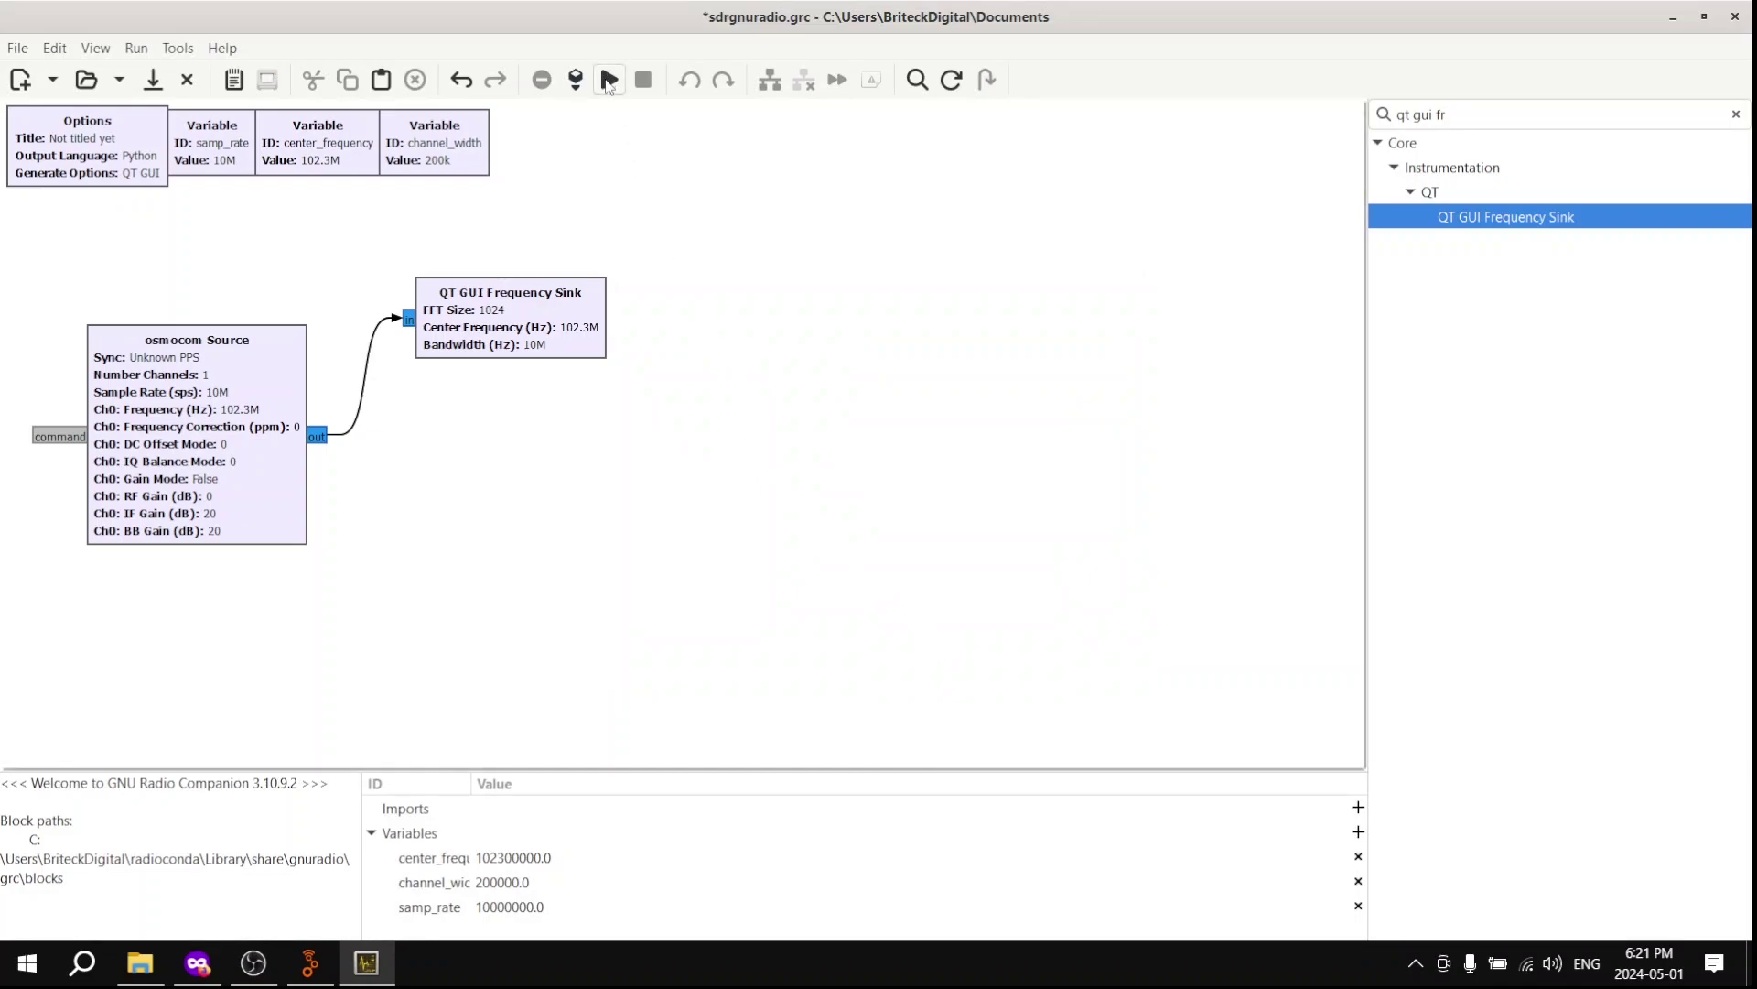
Save and run the flowgraph, then inspect the spectrum peak near 102.3 MHz full-screen and close it
click(609, 82)
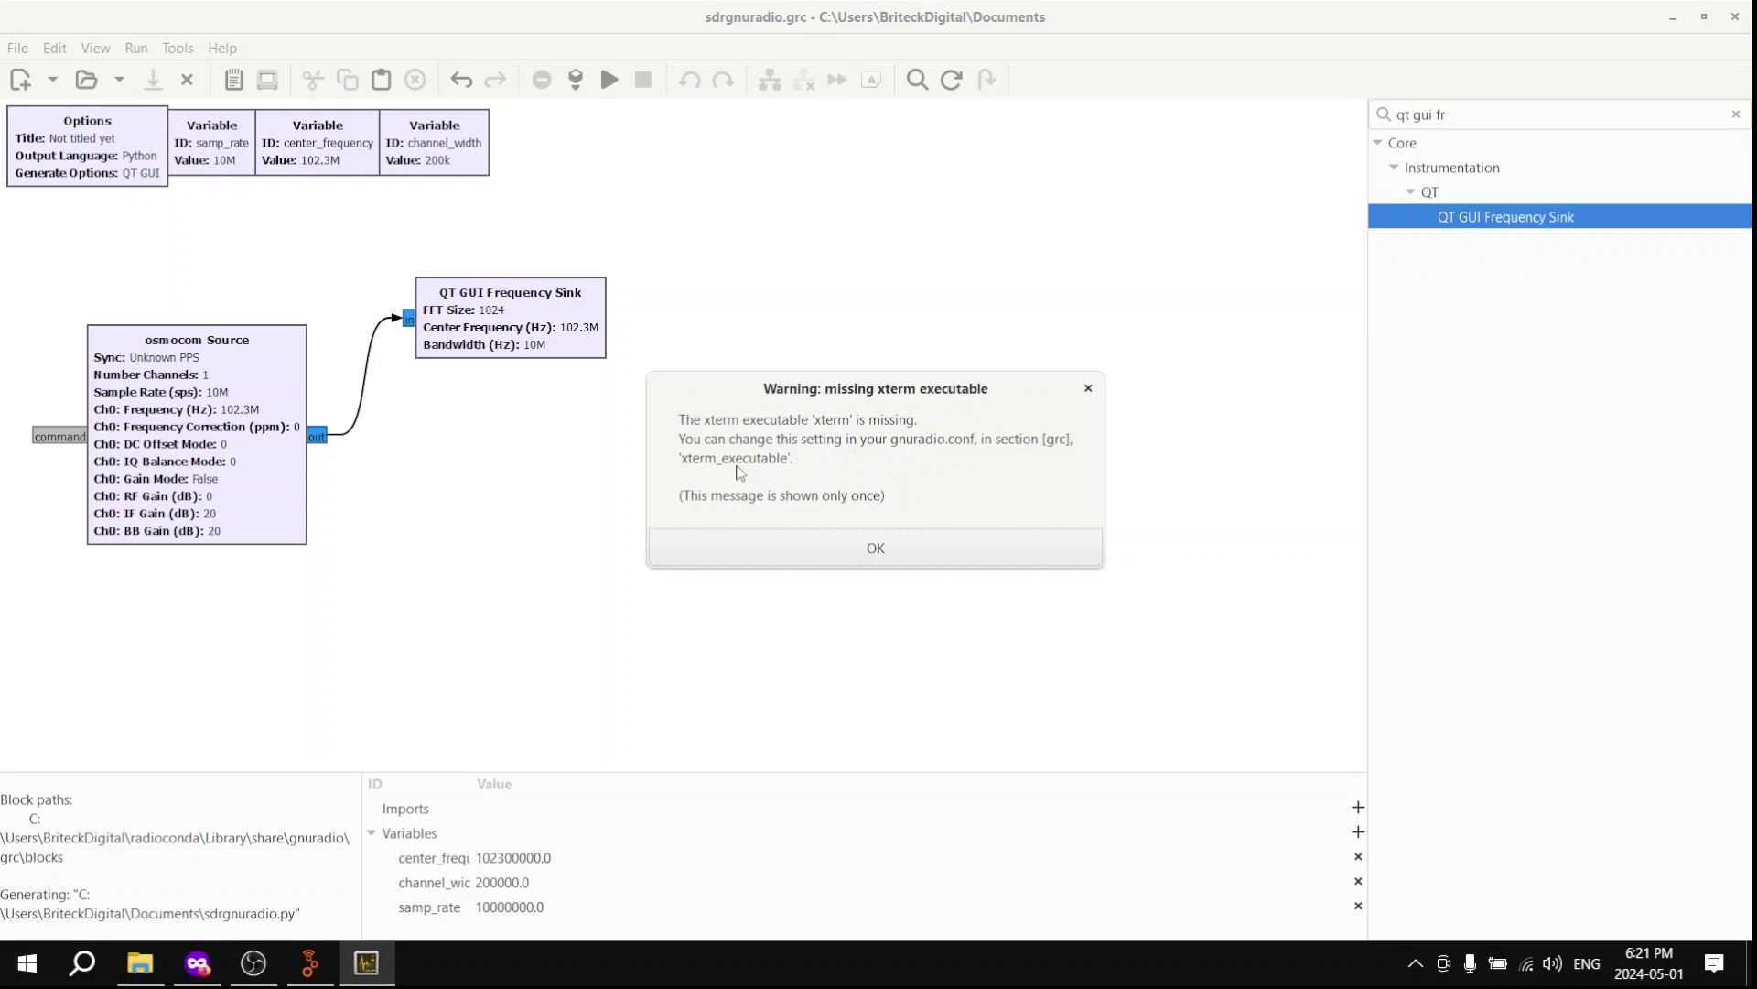
click(771, 548)
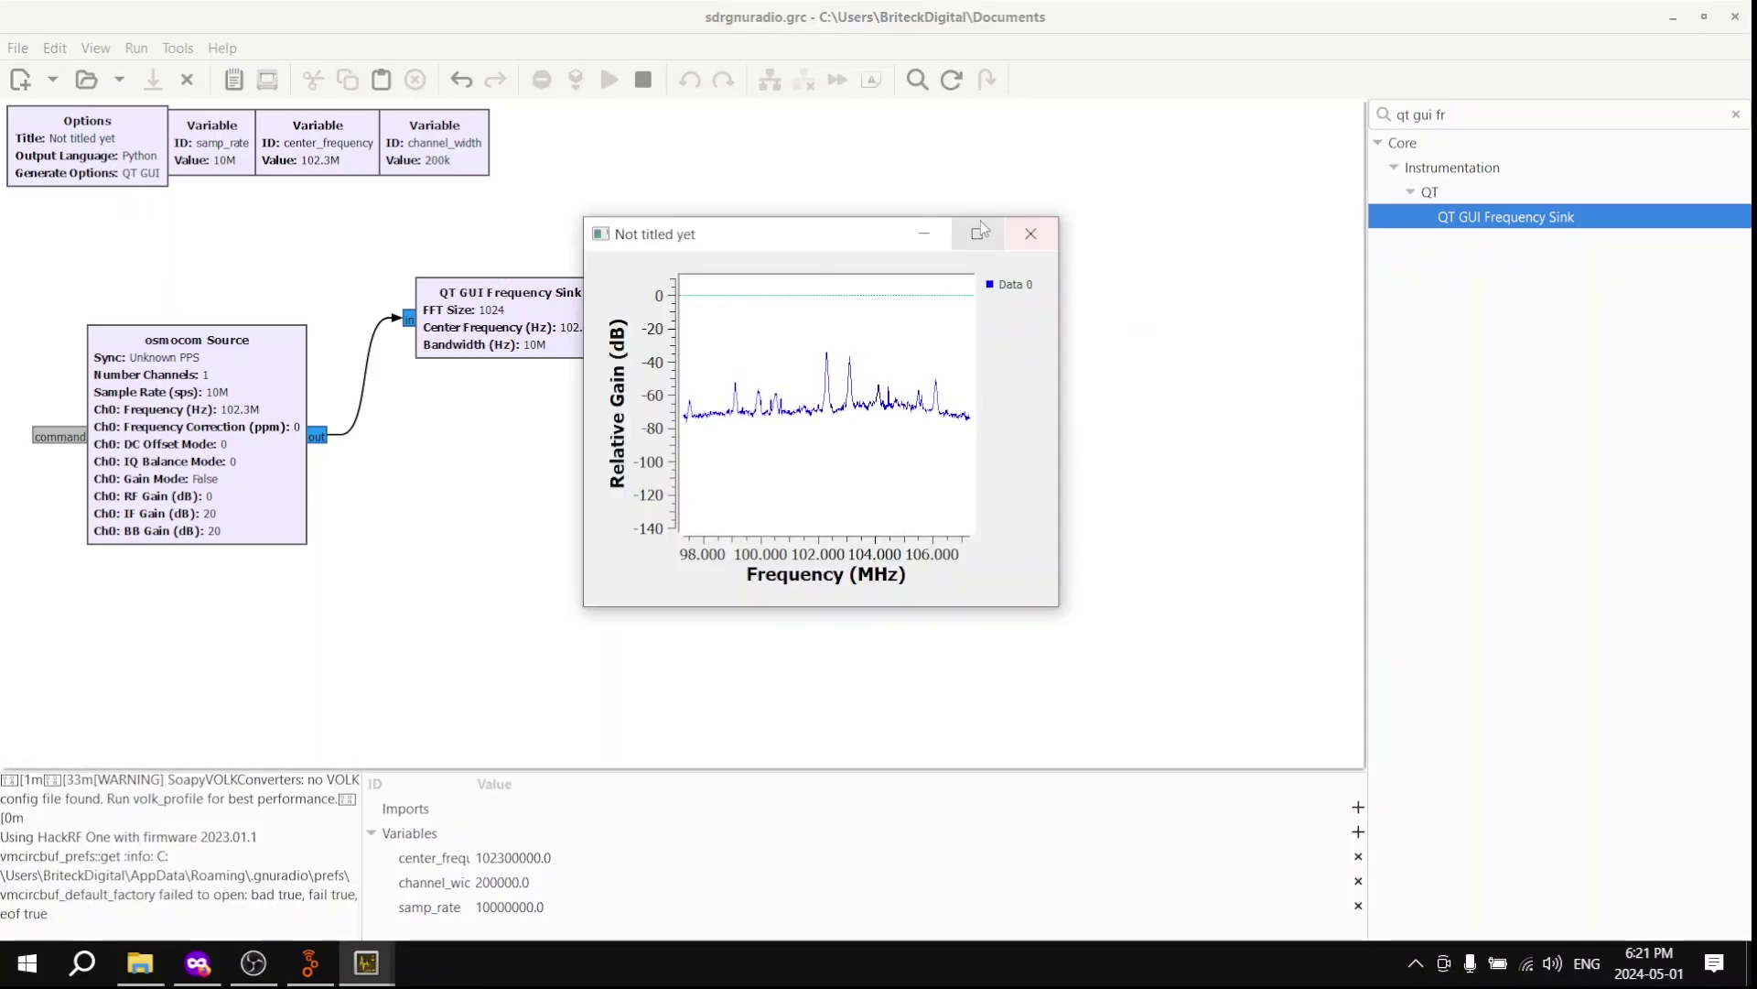
click(975, 228)
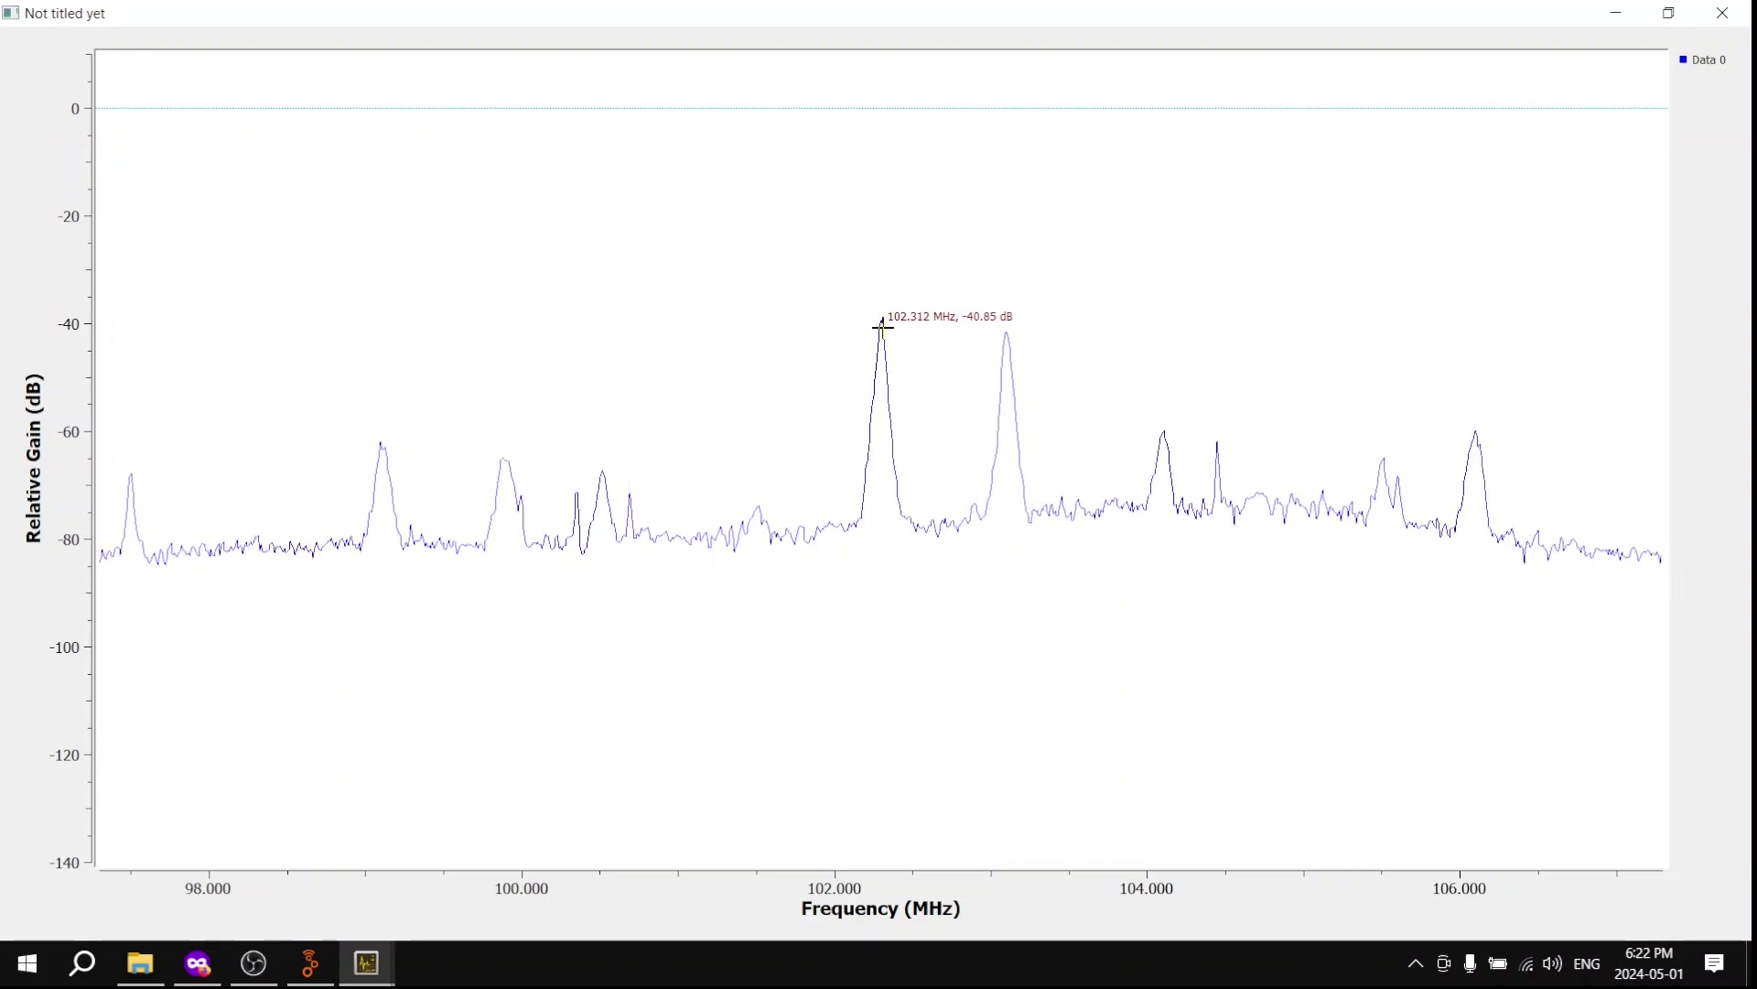
click(1721, 13)
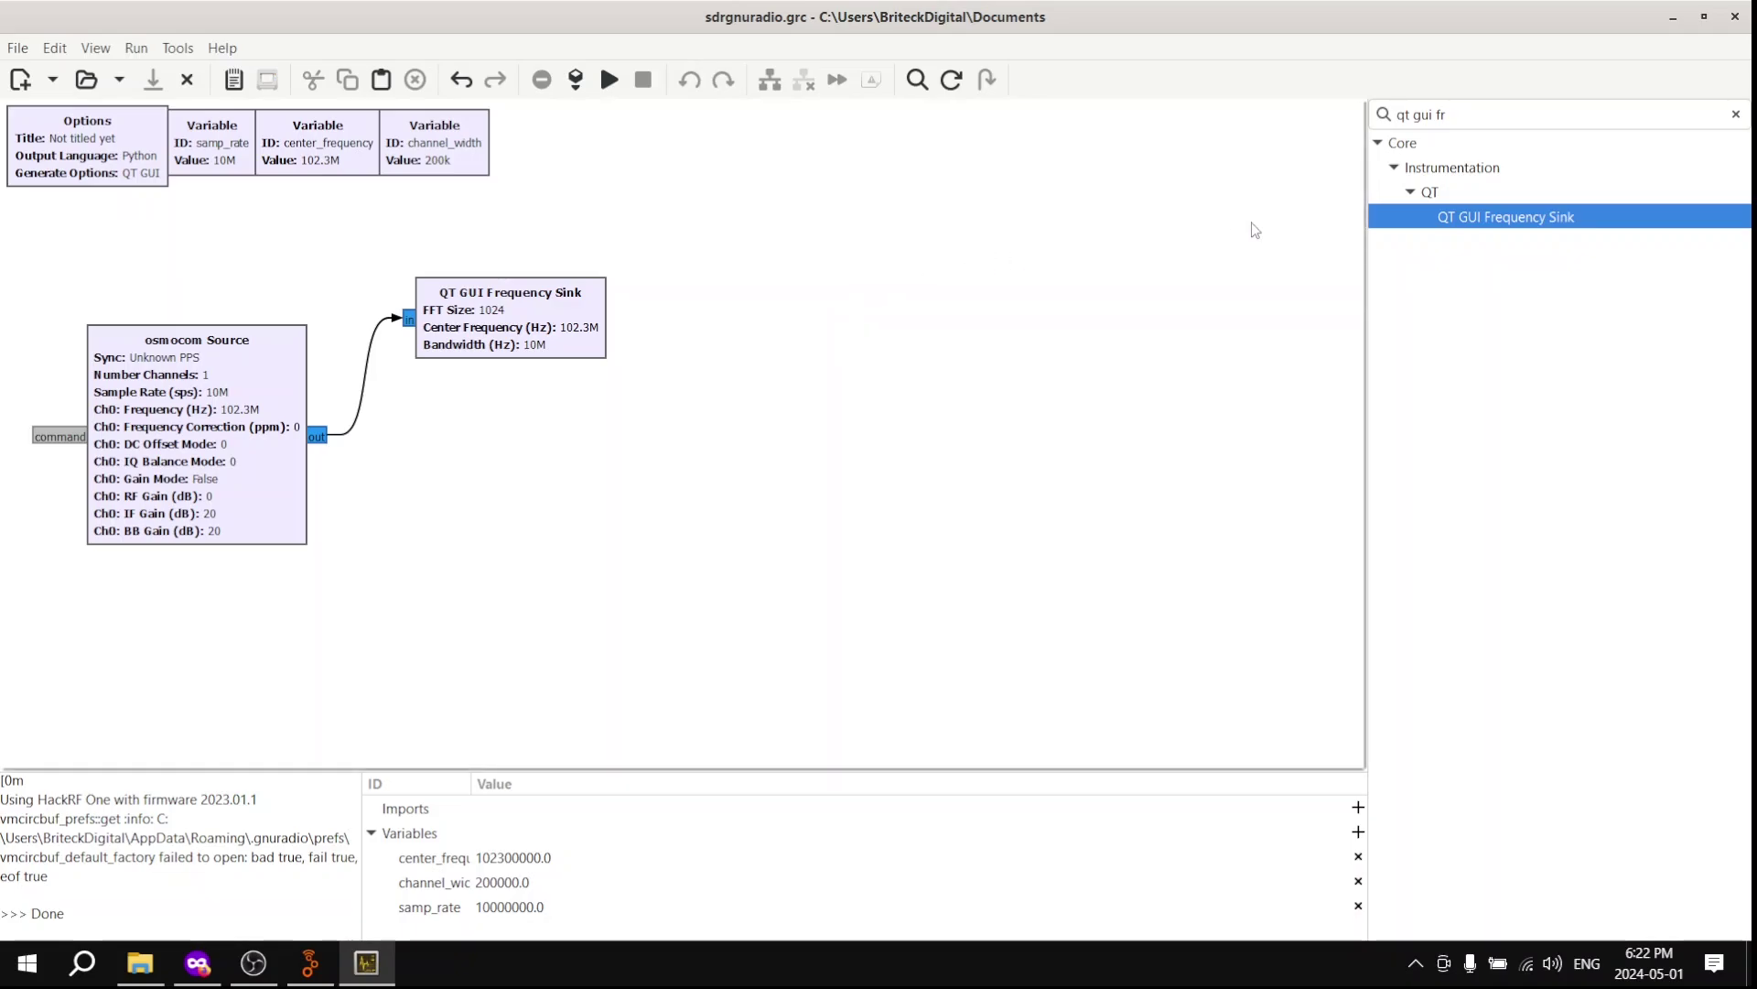
Add a Low Pass Filter block and connect the osmocom Source output to it
key(ctrl+f)
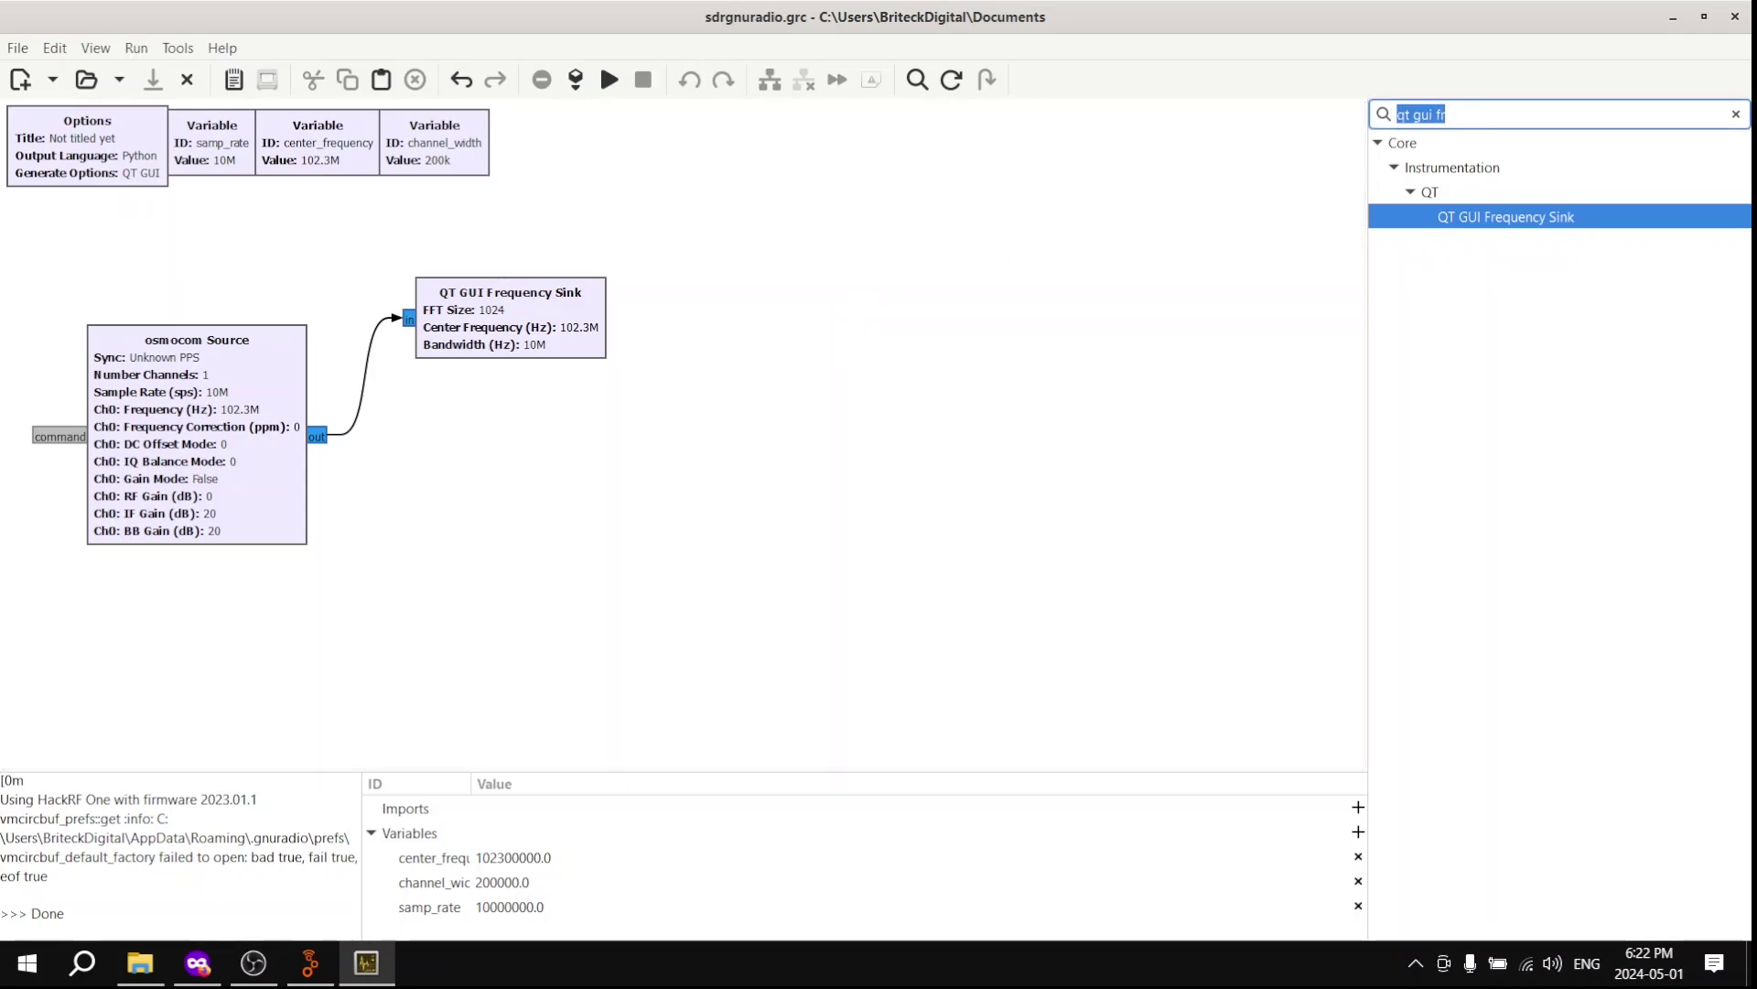
text(low pass)
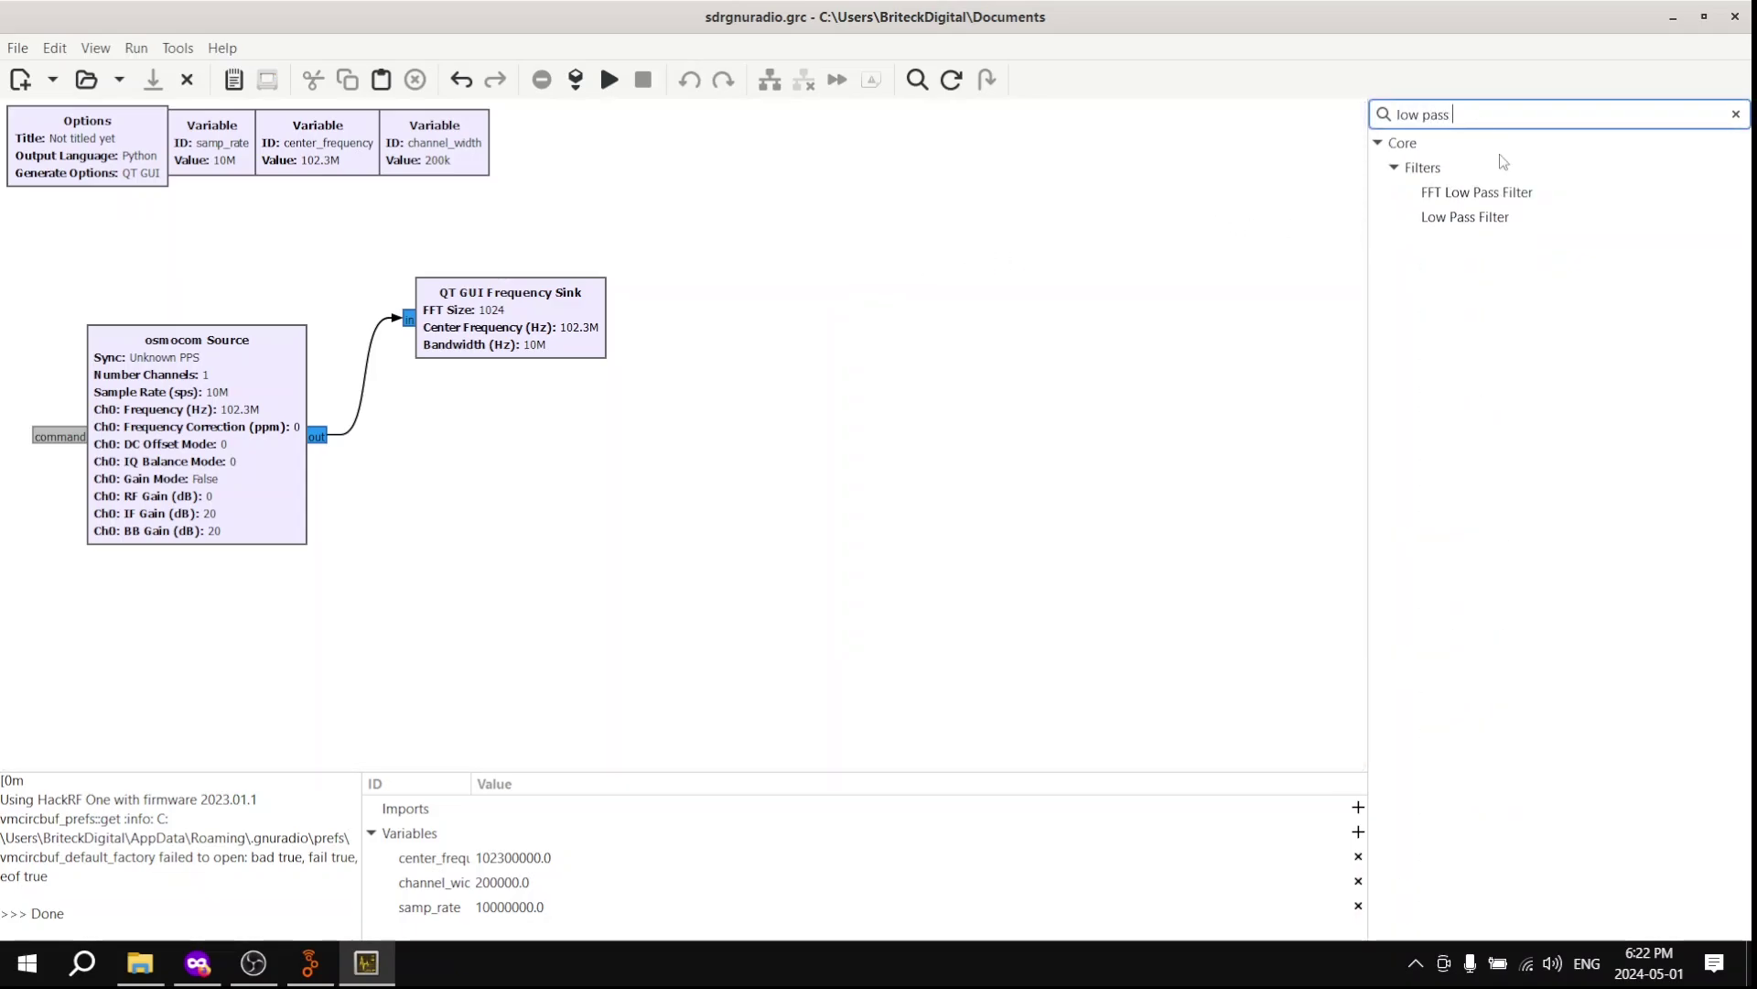
drag(1483, 217, 506, 453)
click(324, 441)
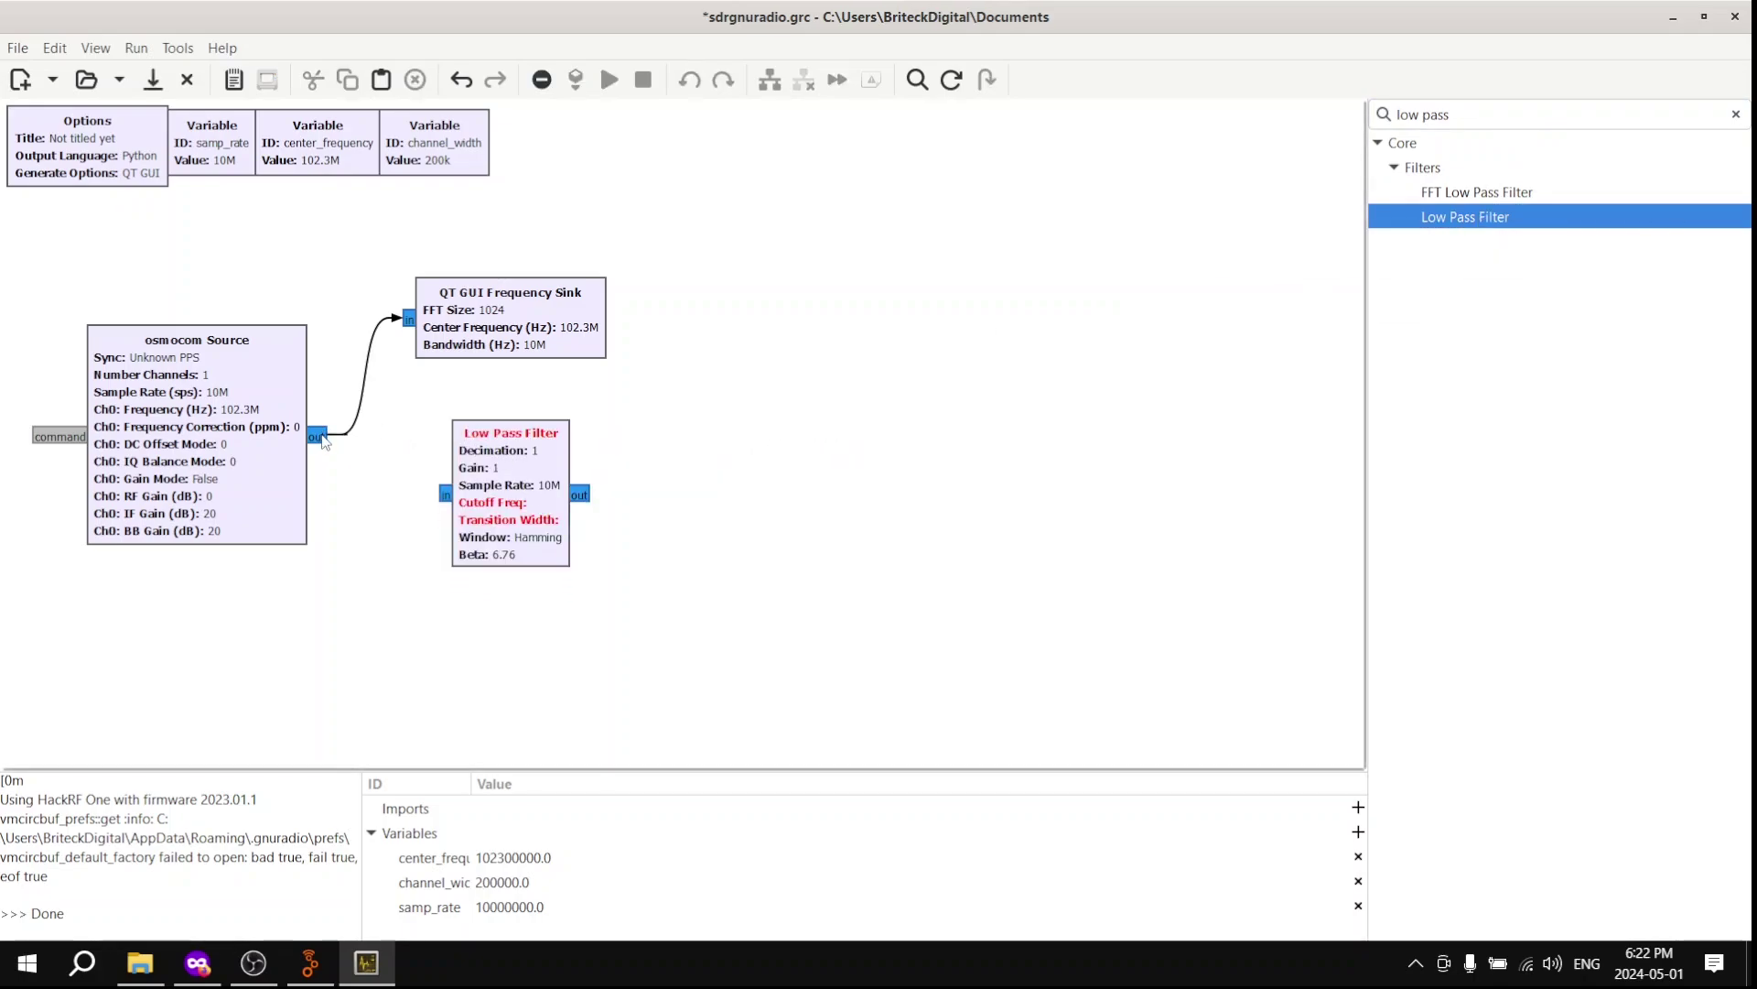
click(446, 494)
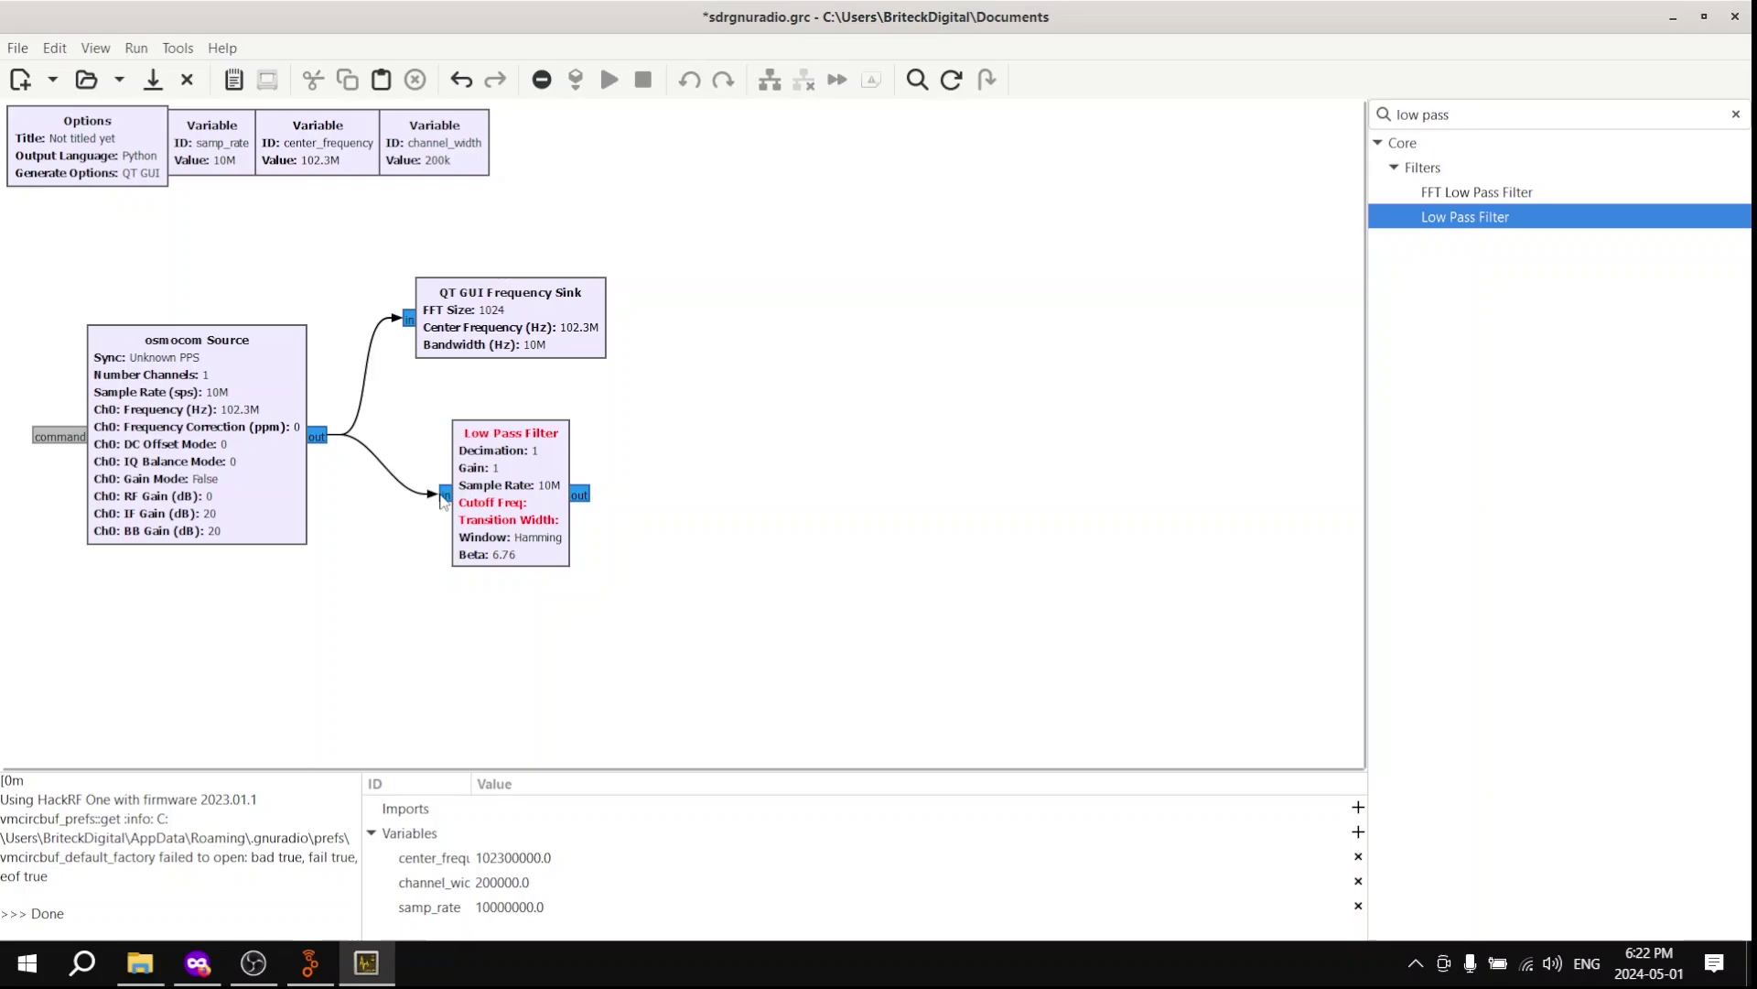
Set the filter's Decimation to int(samp_rate/channel_width), Cutoff Freq 50e3 and Transition Width 20e3
double_click(532, 504)
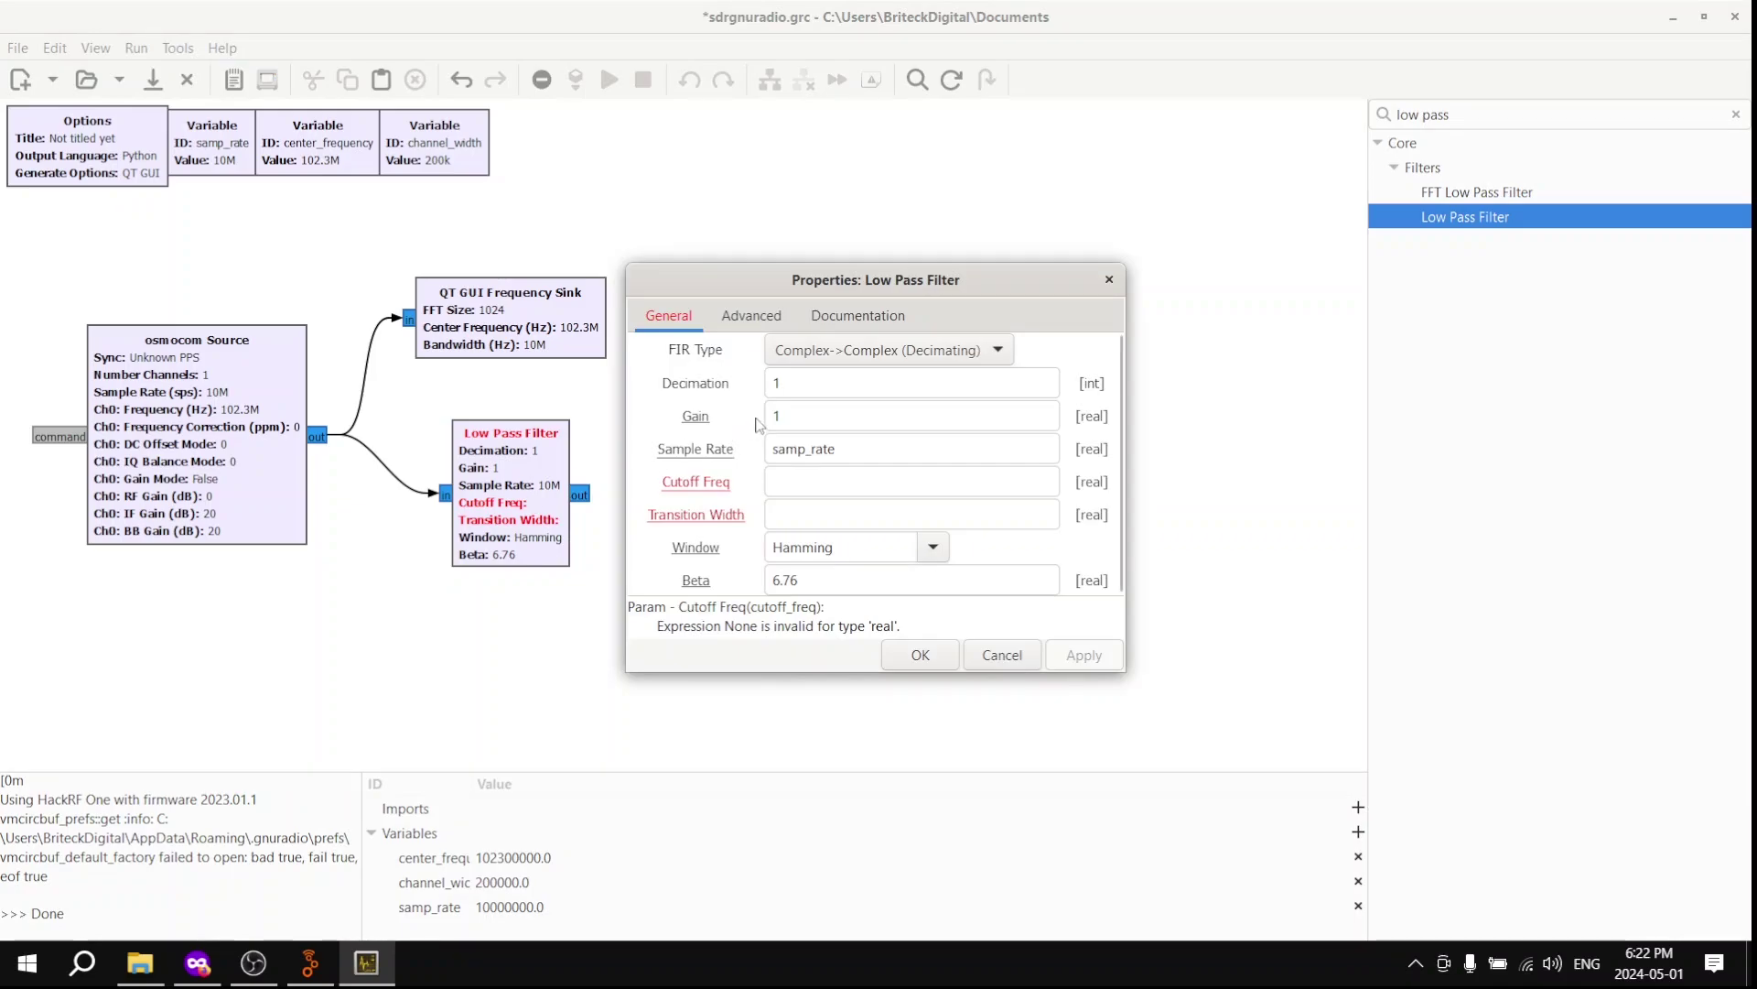
click(824, 391)
key(BackSpace)
text(int()
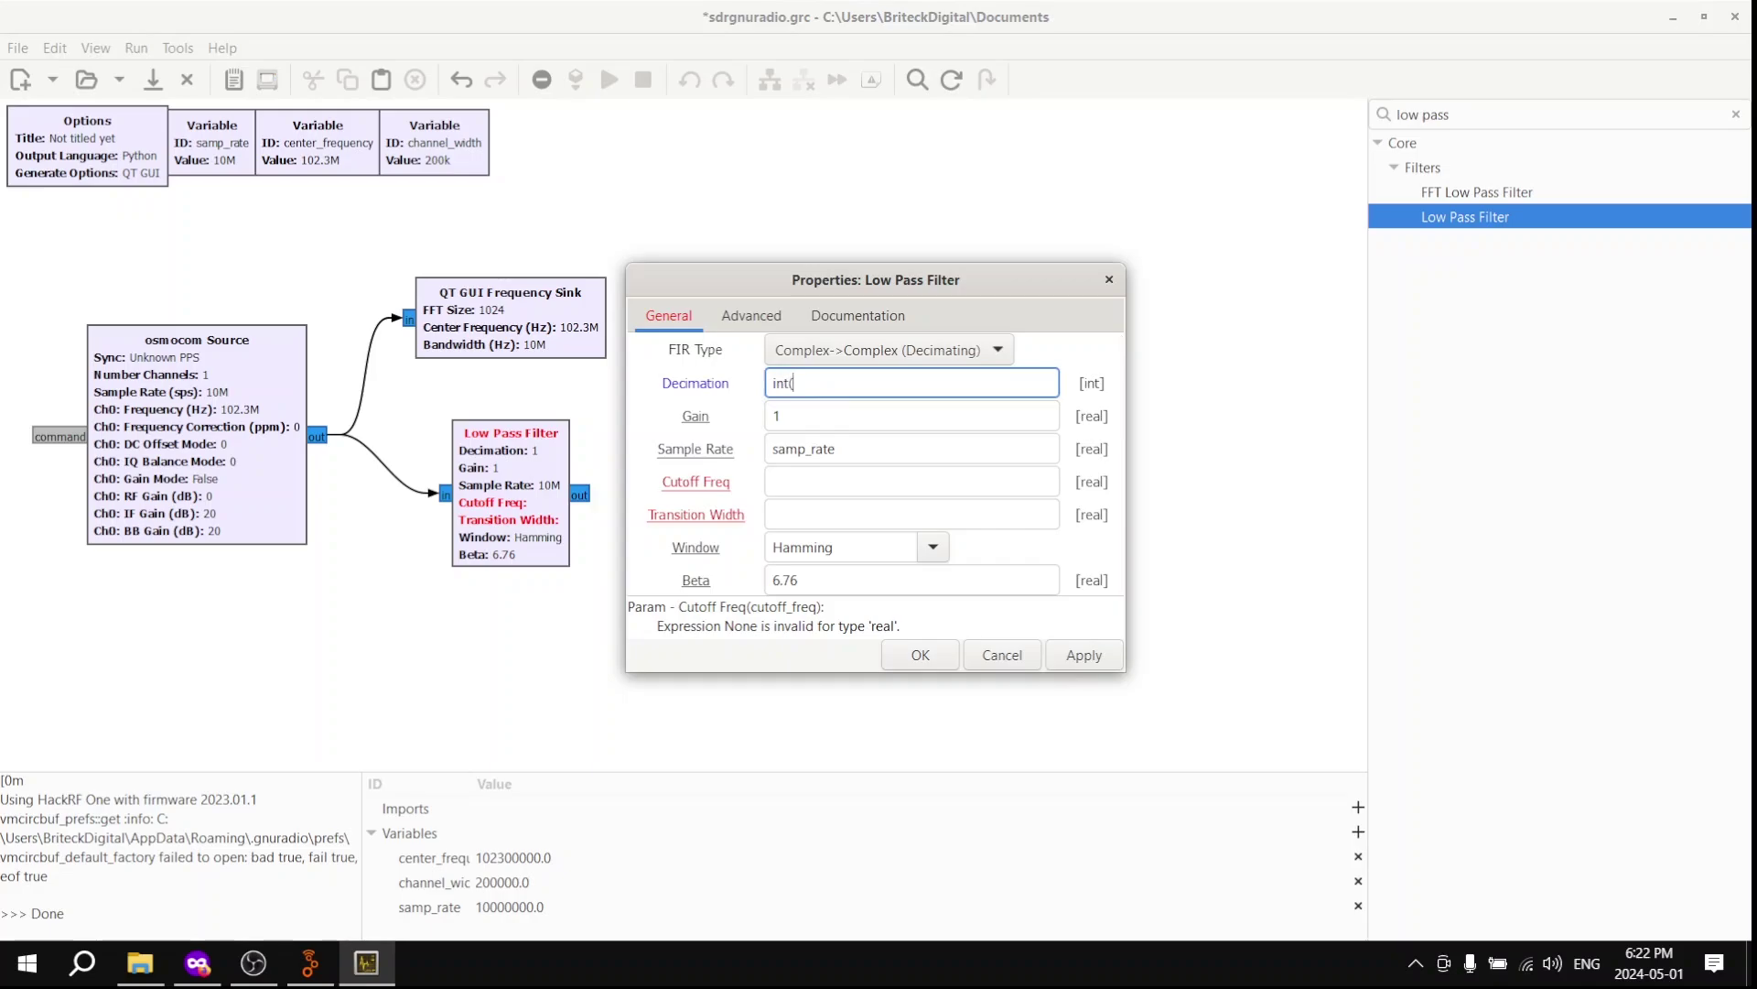
text(samp_rate/)
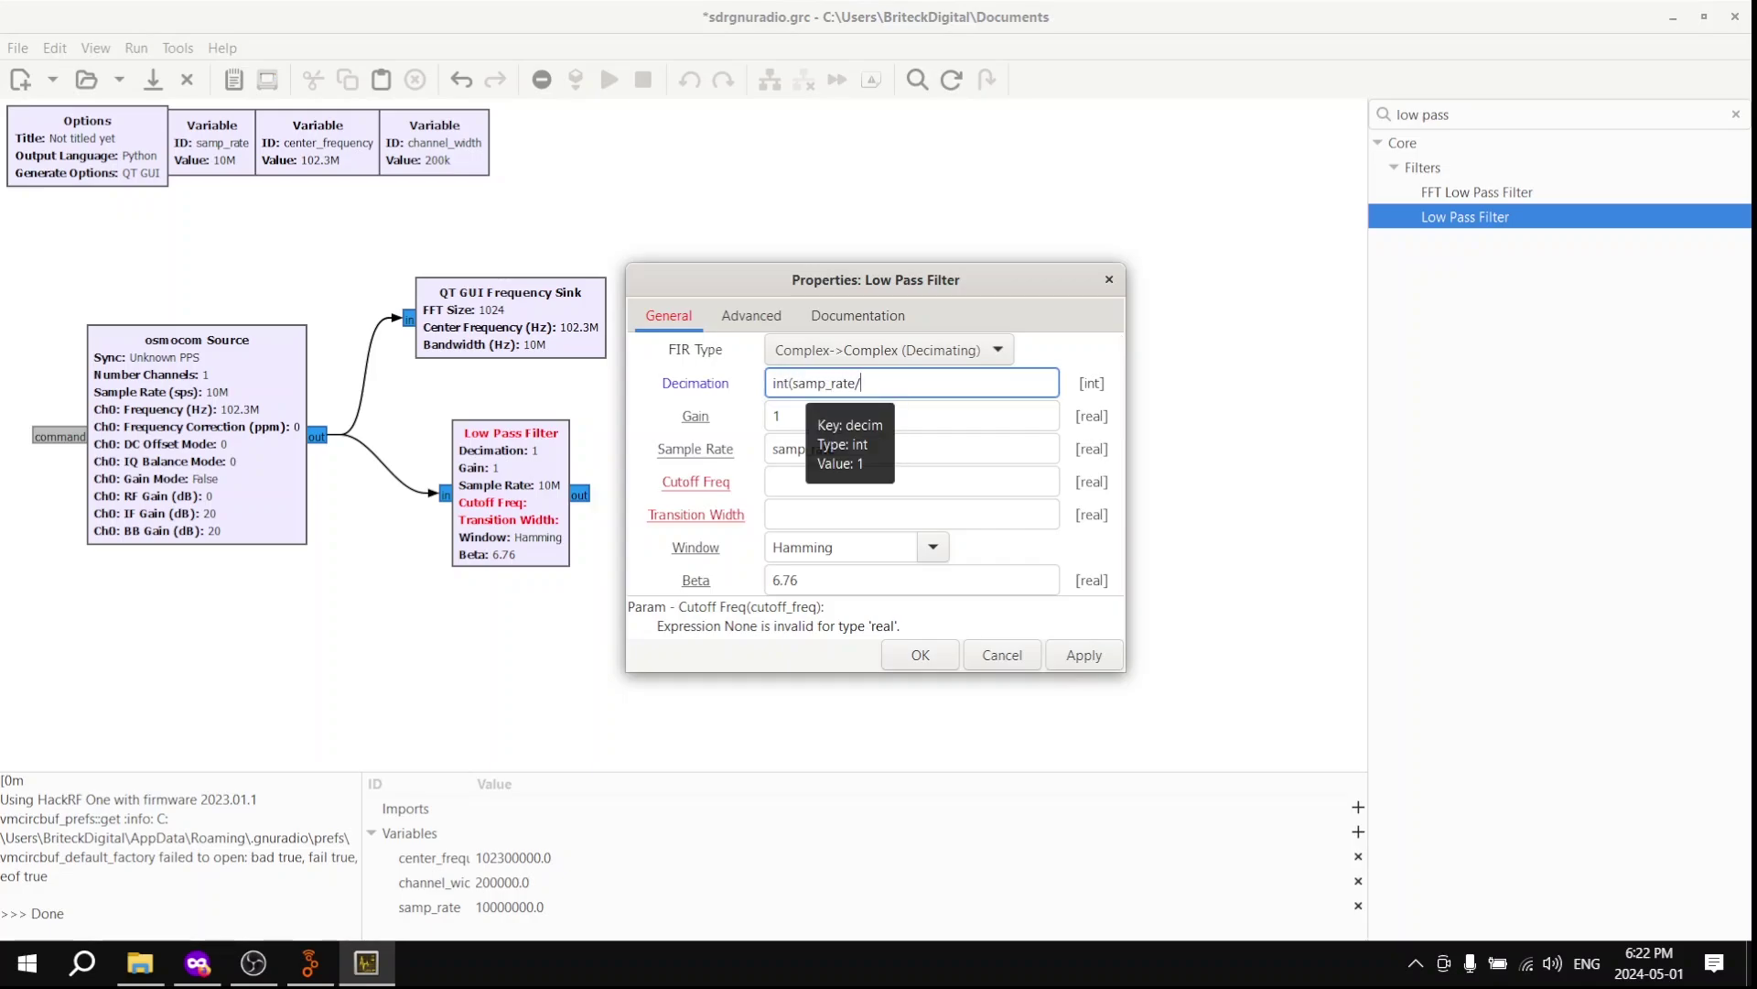
text(channel_width))
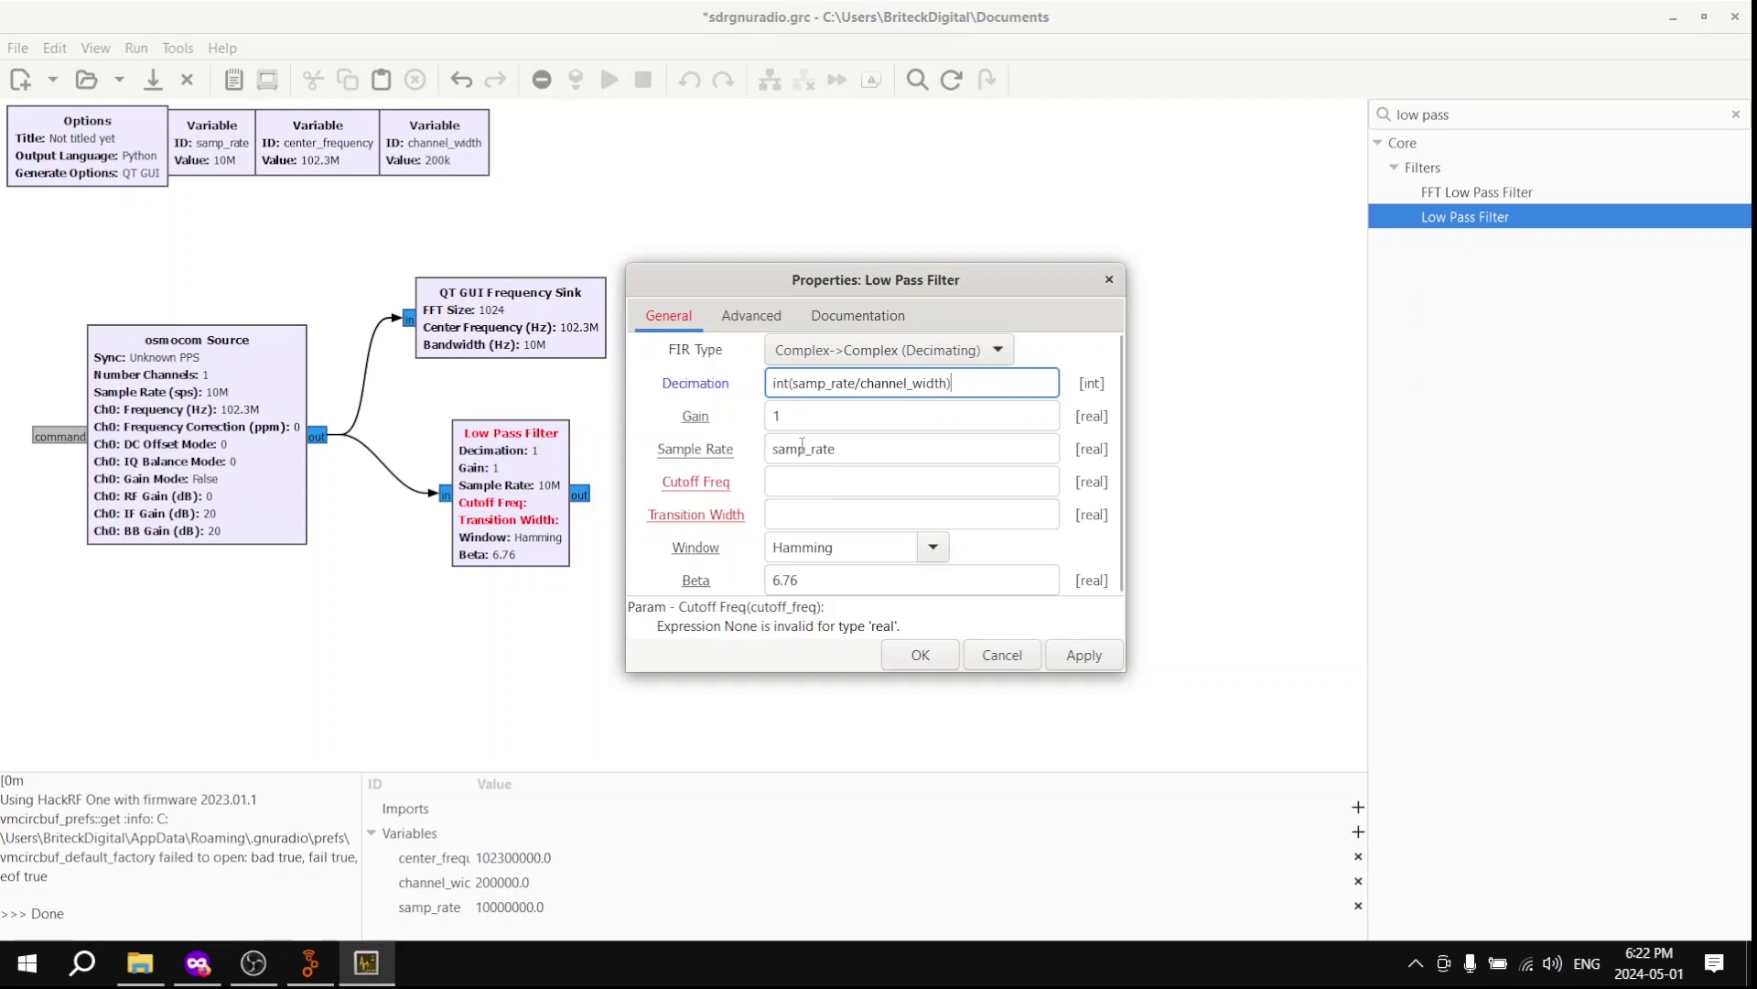
click(803, 480)
text(50e3)
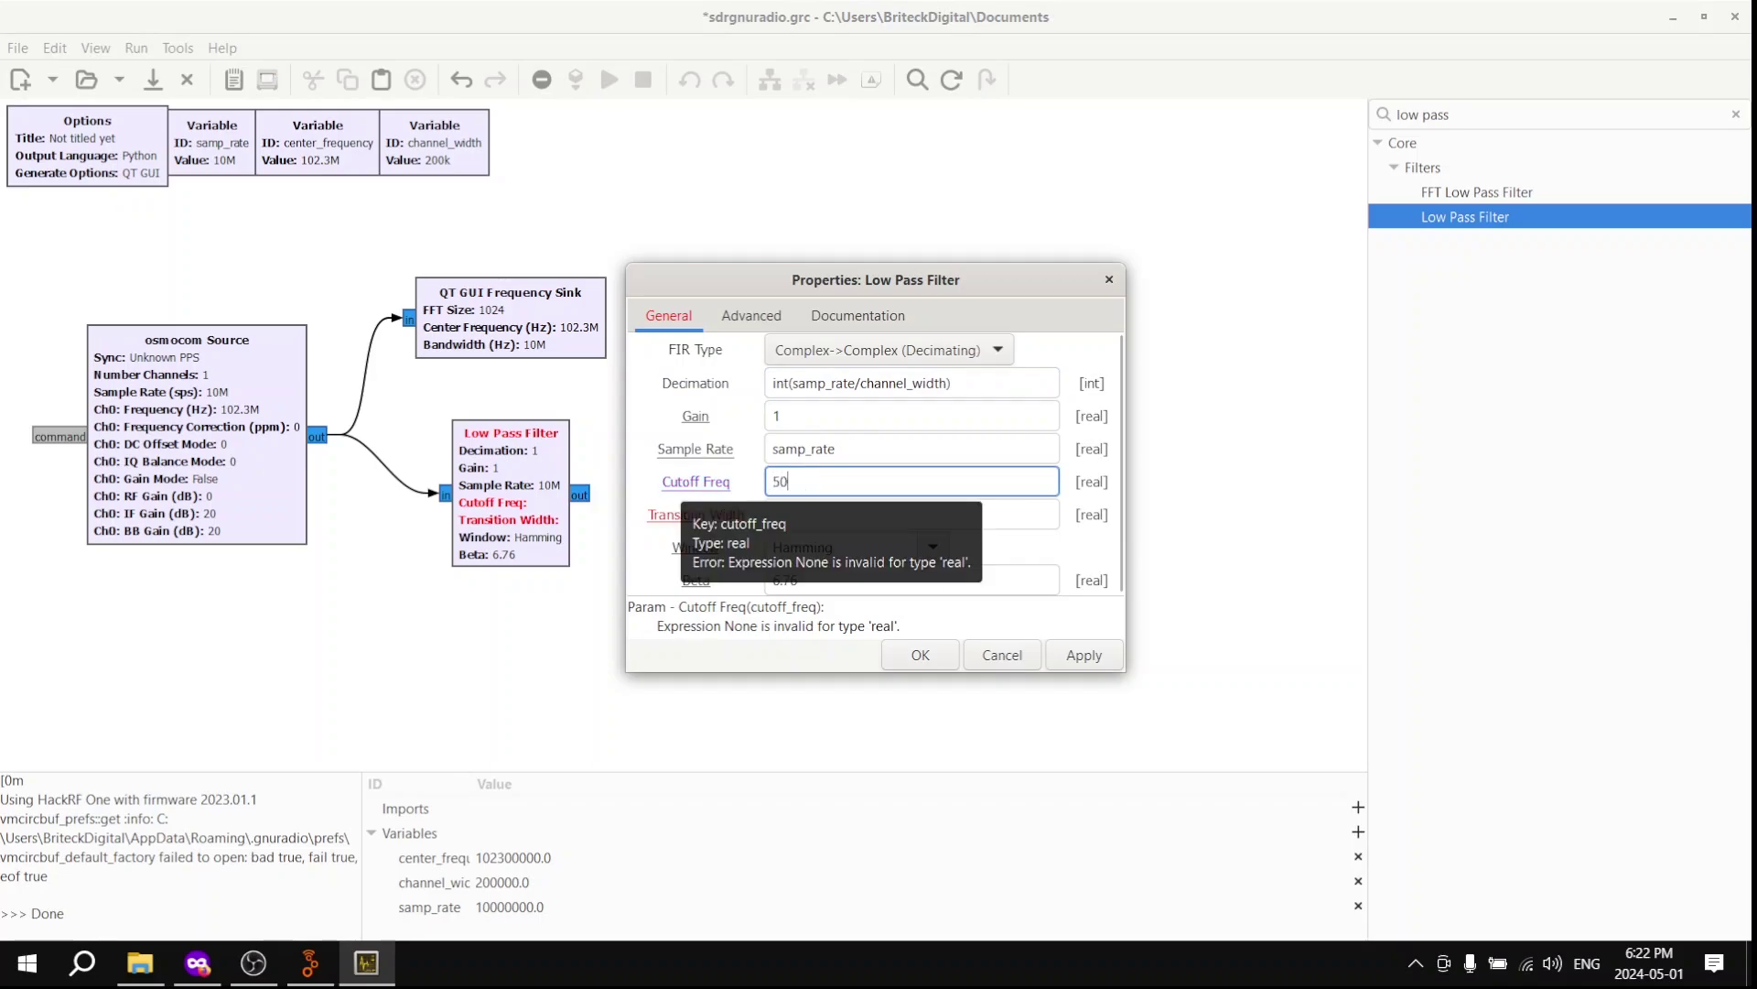
click(863, 513)
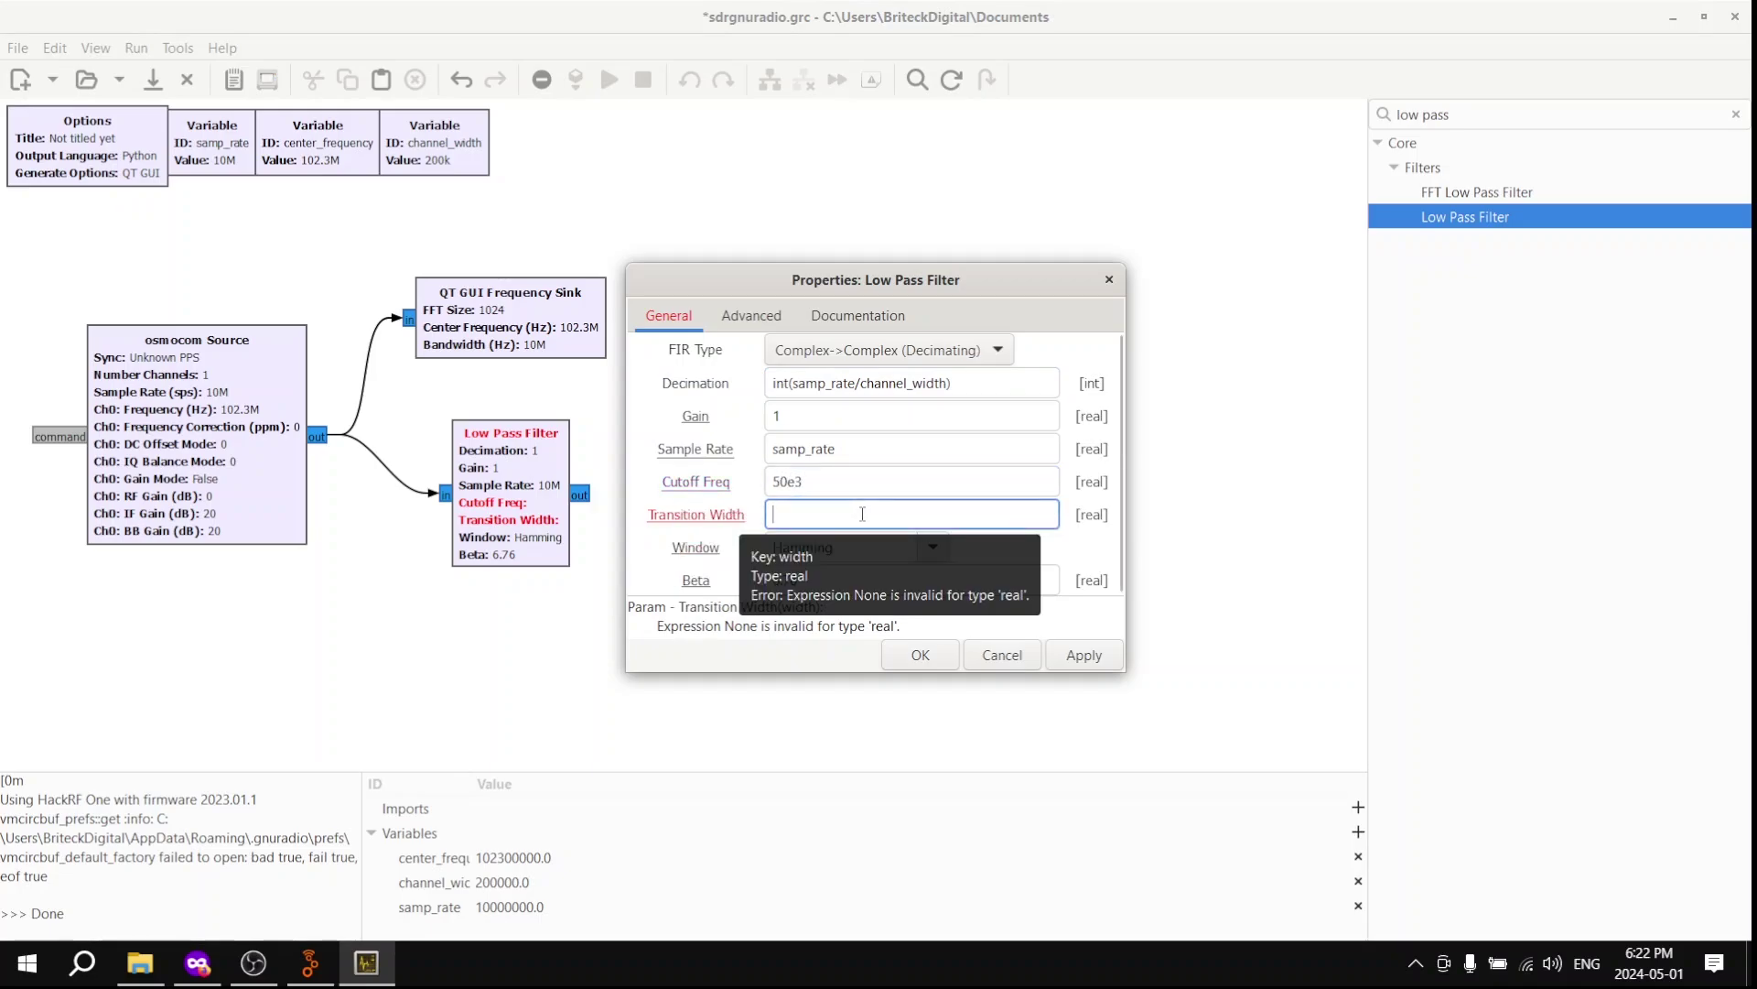
text(20e3)
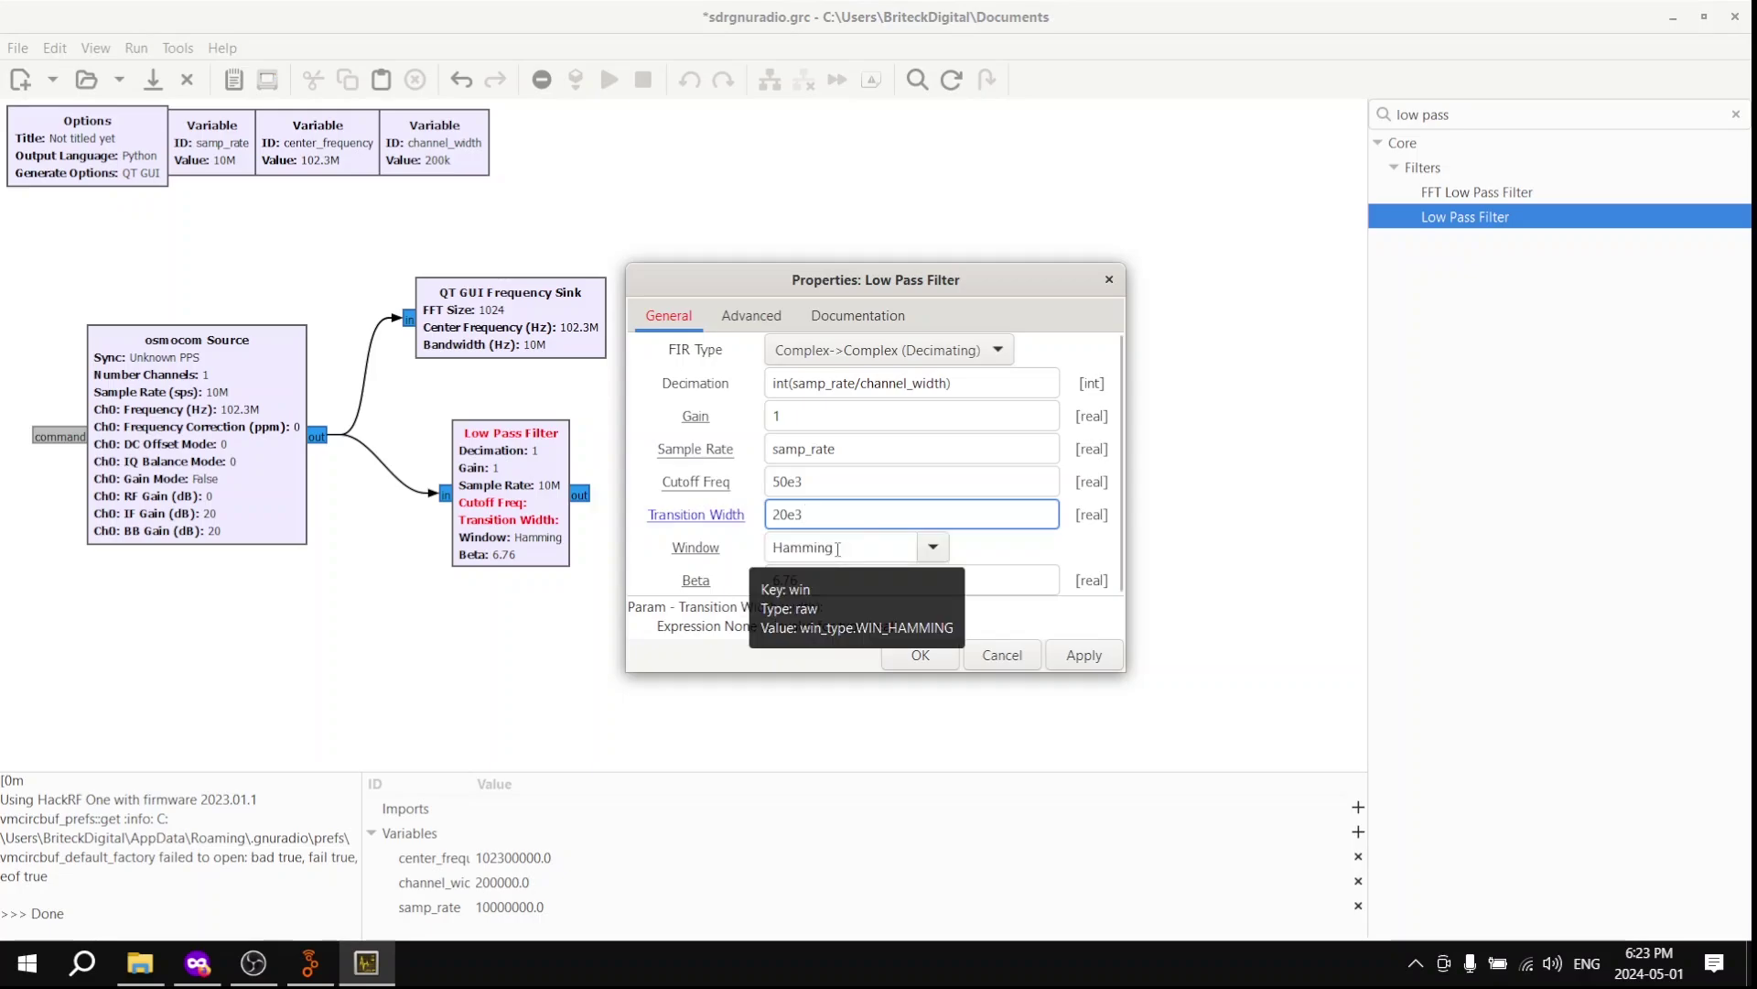
click(935, 655)
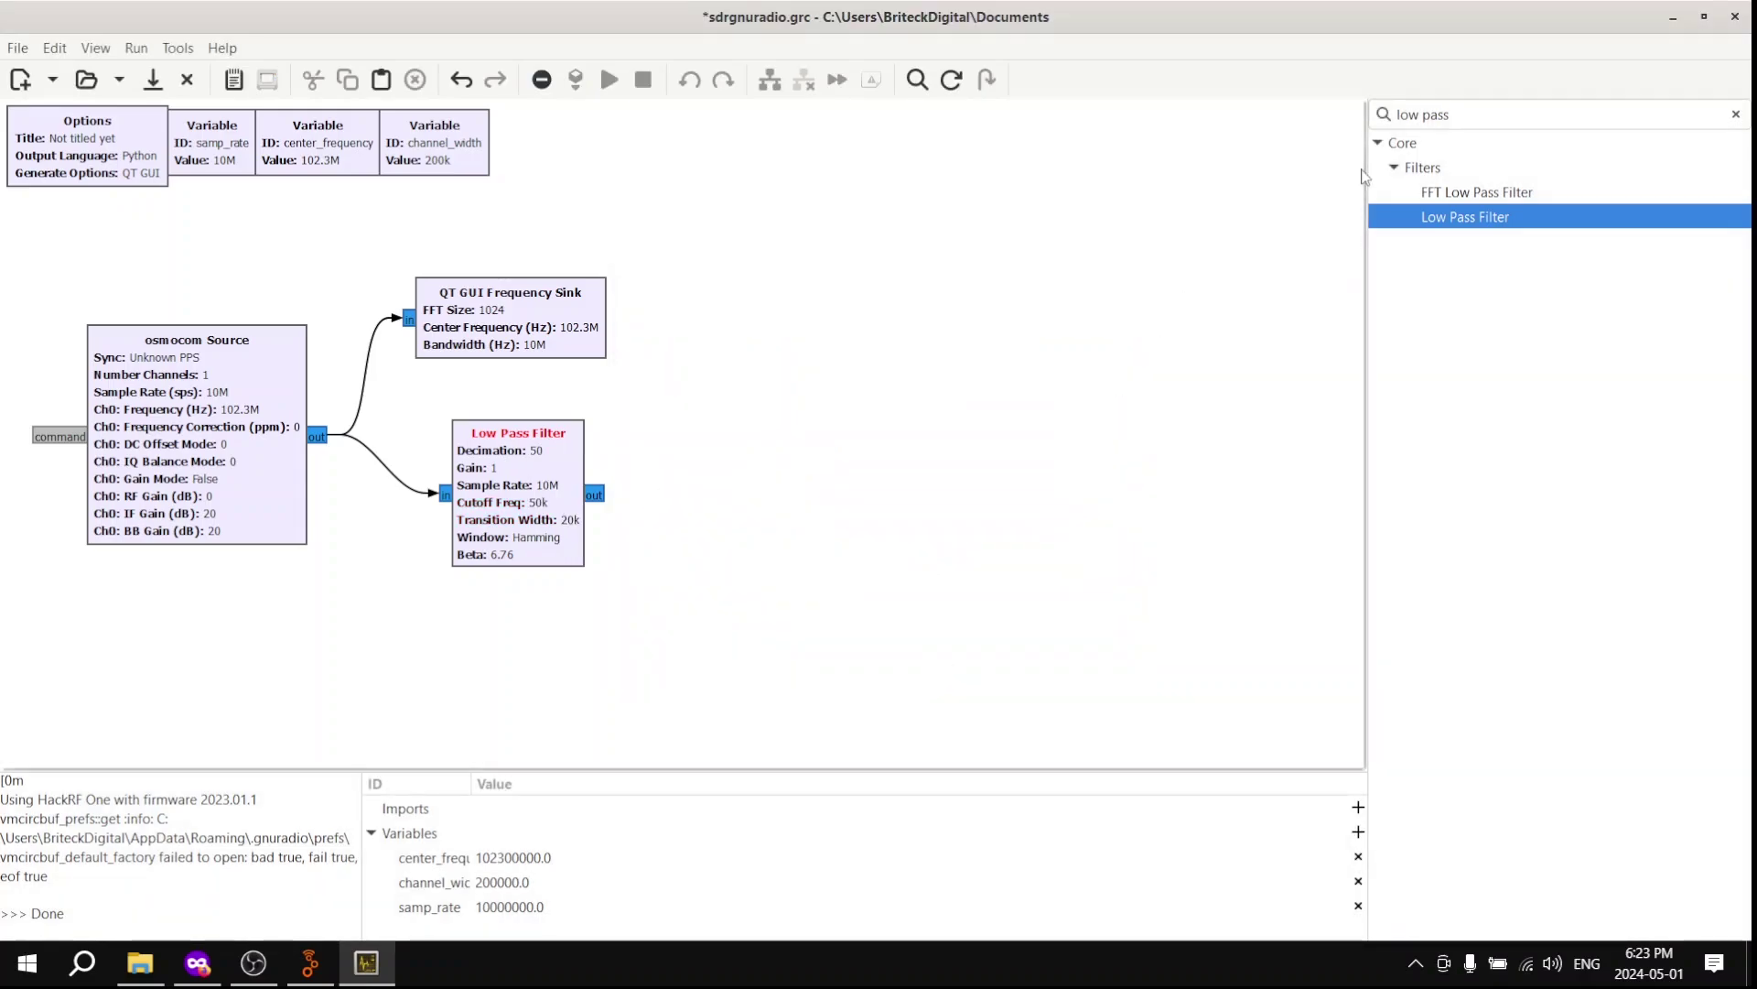
Add a Rational Resampler right of the Low Pass Filter and connect the filter output to it
triple_click(1432, 115)
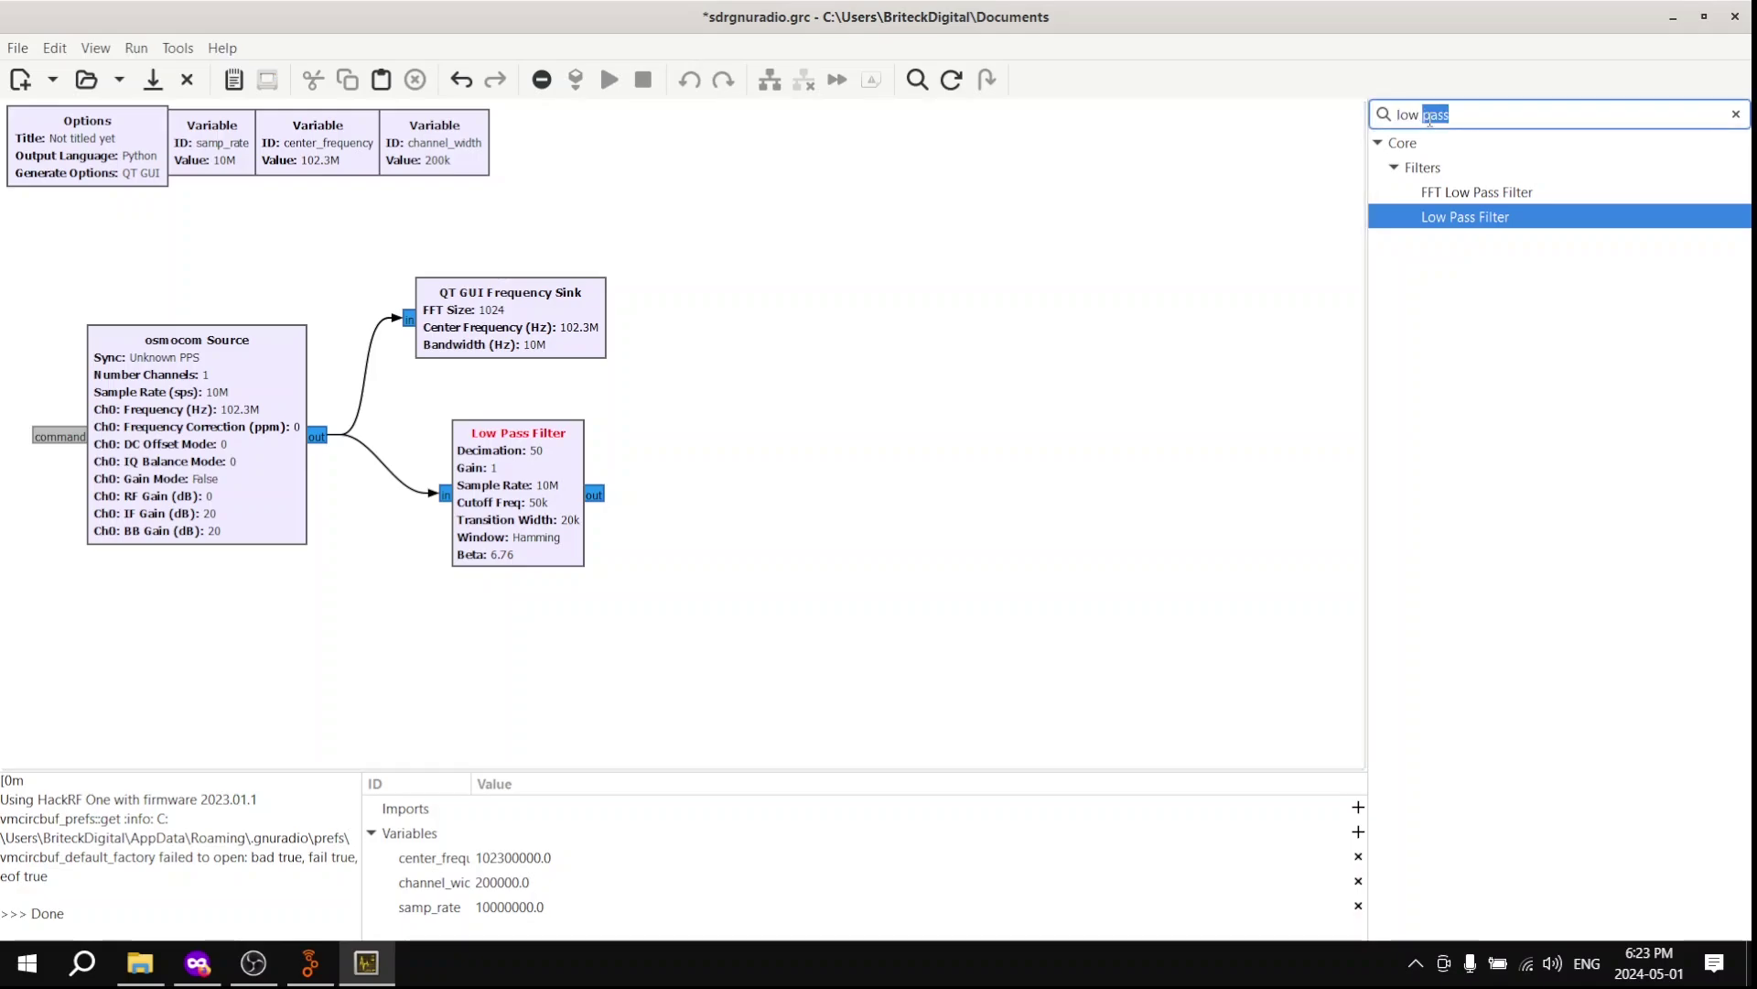
key(BackSpace)
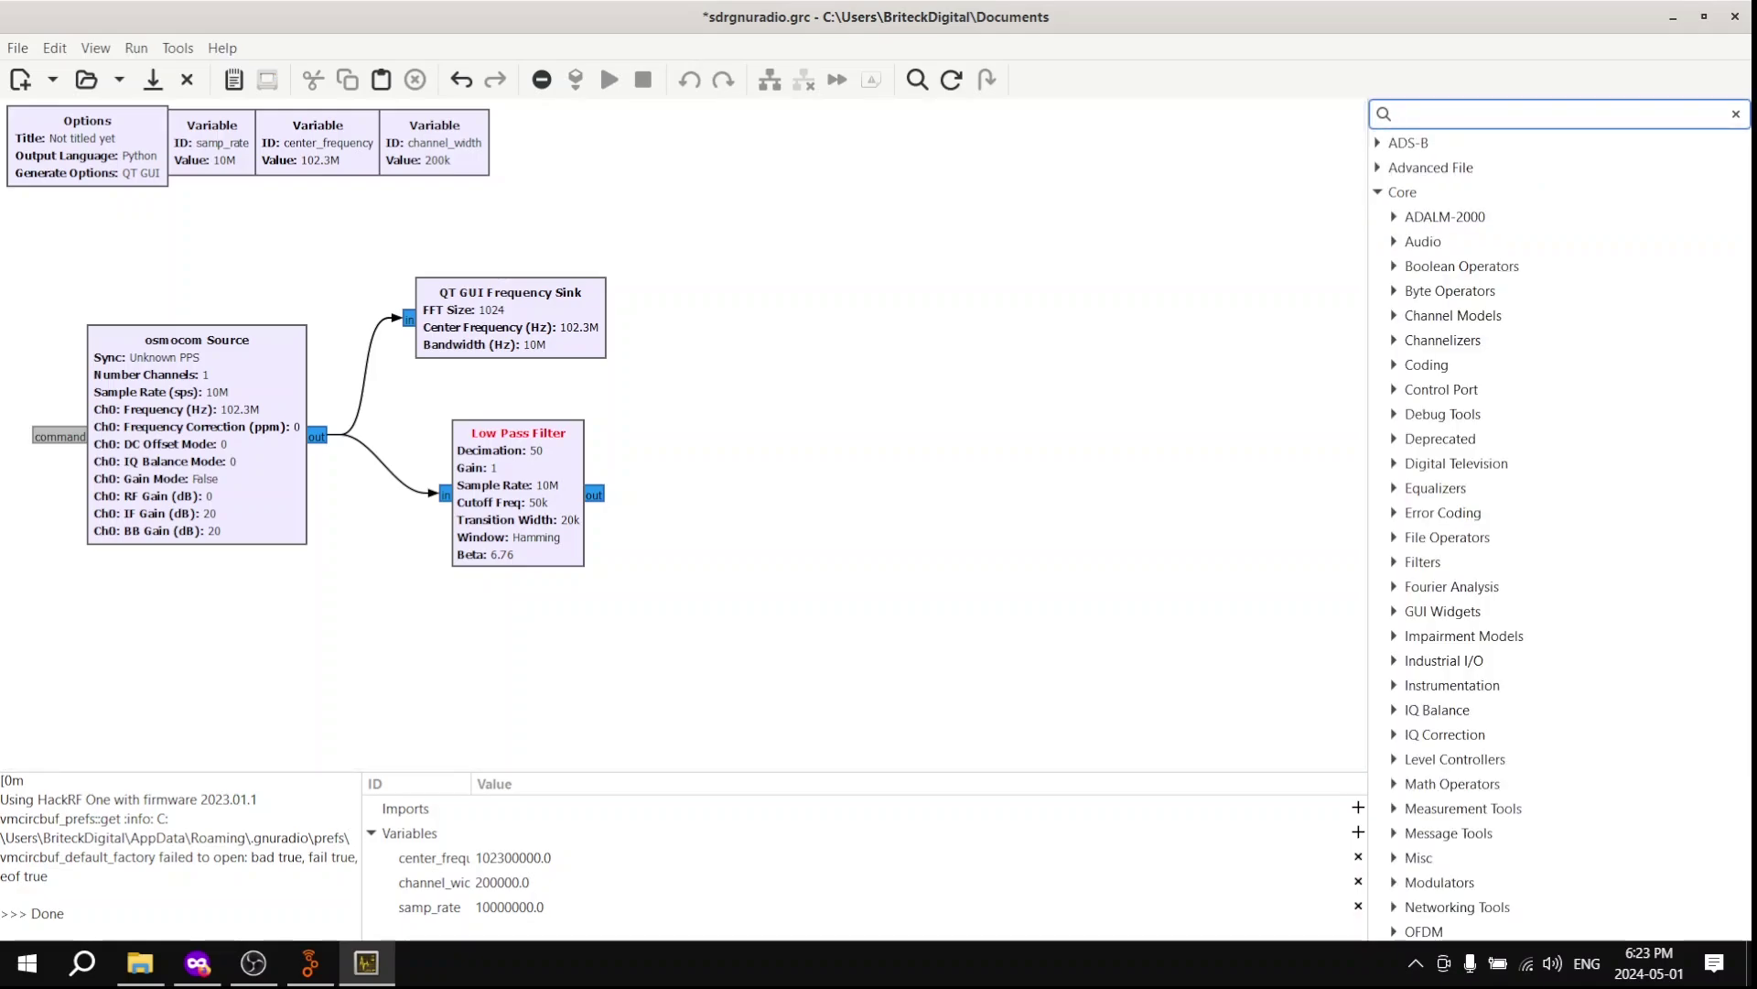
text(rational)
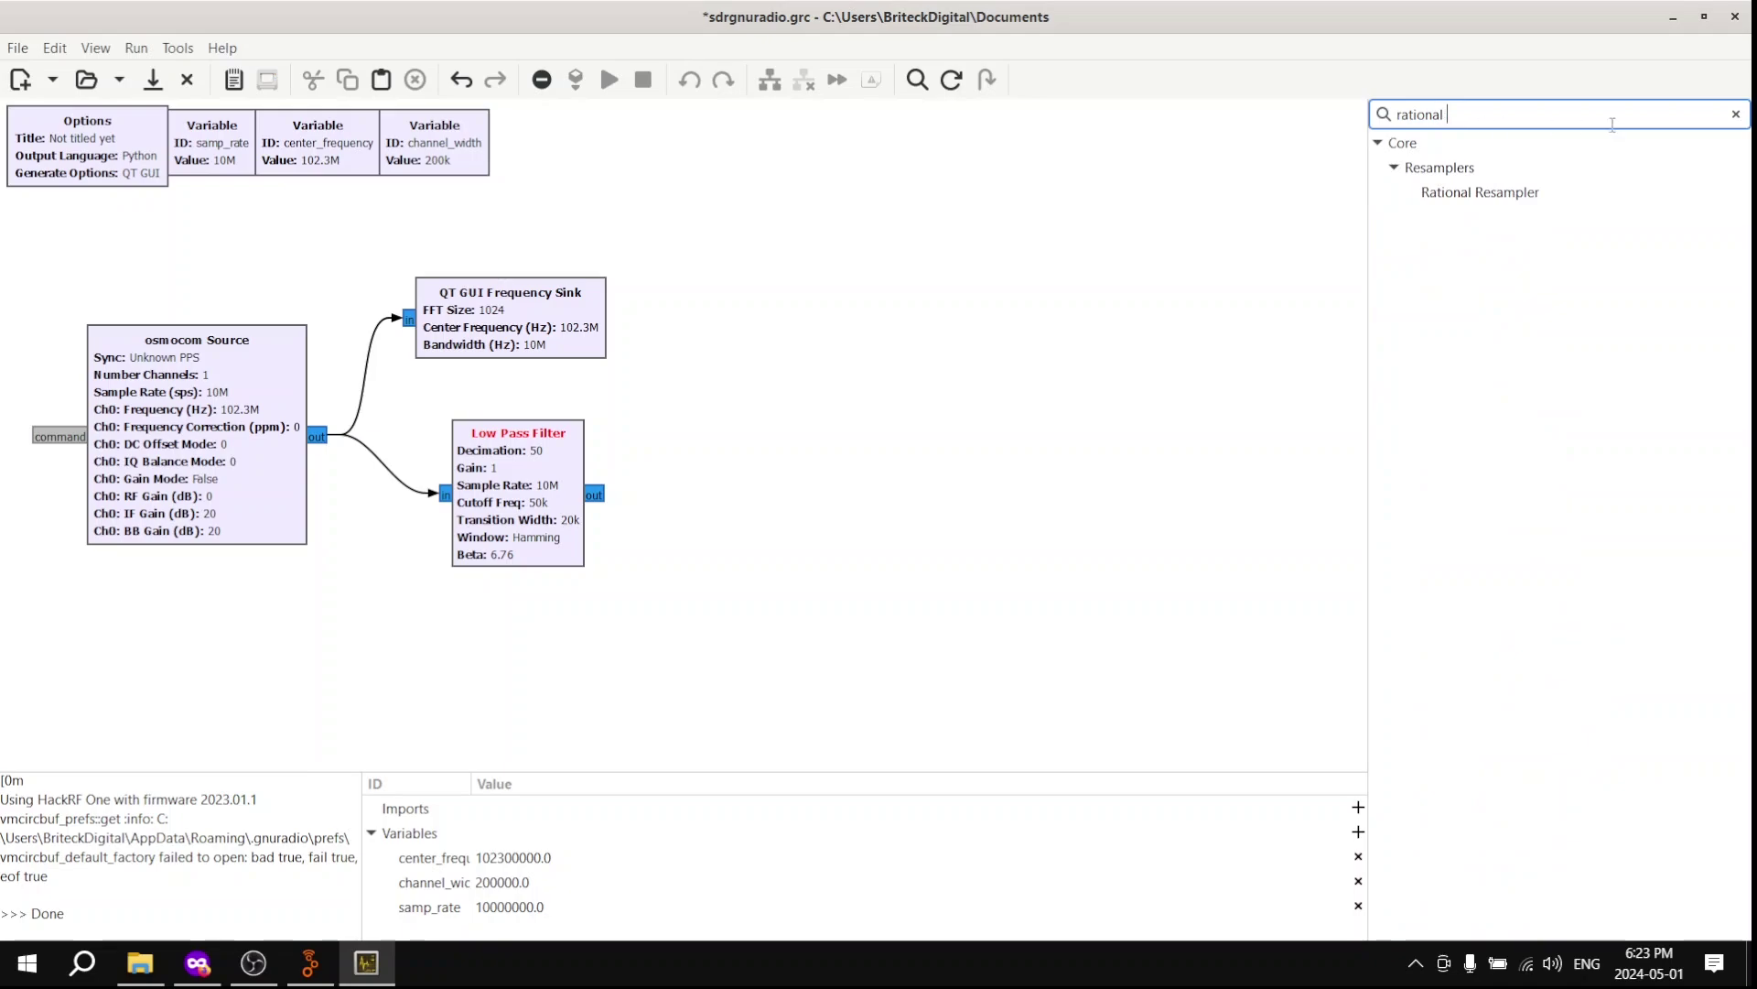
drag(1482, 193, 682, 474)
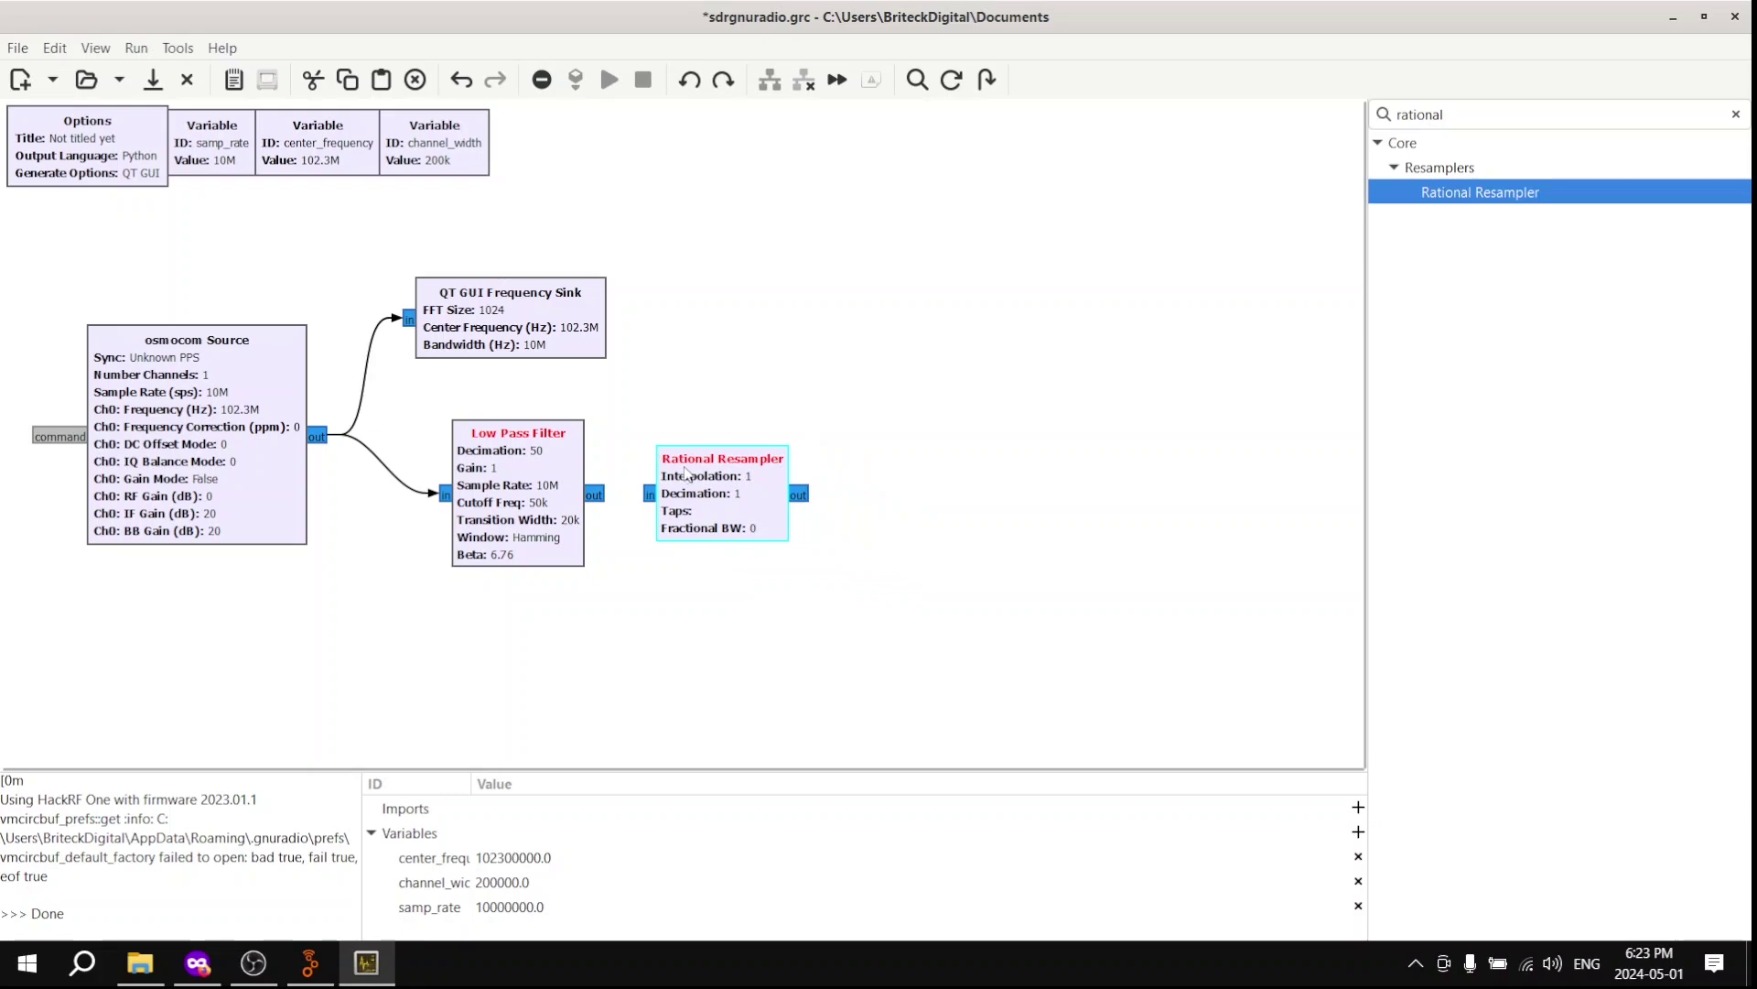
click(603, 495)
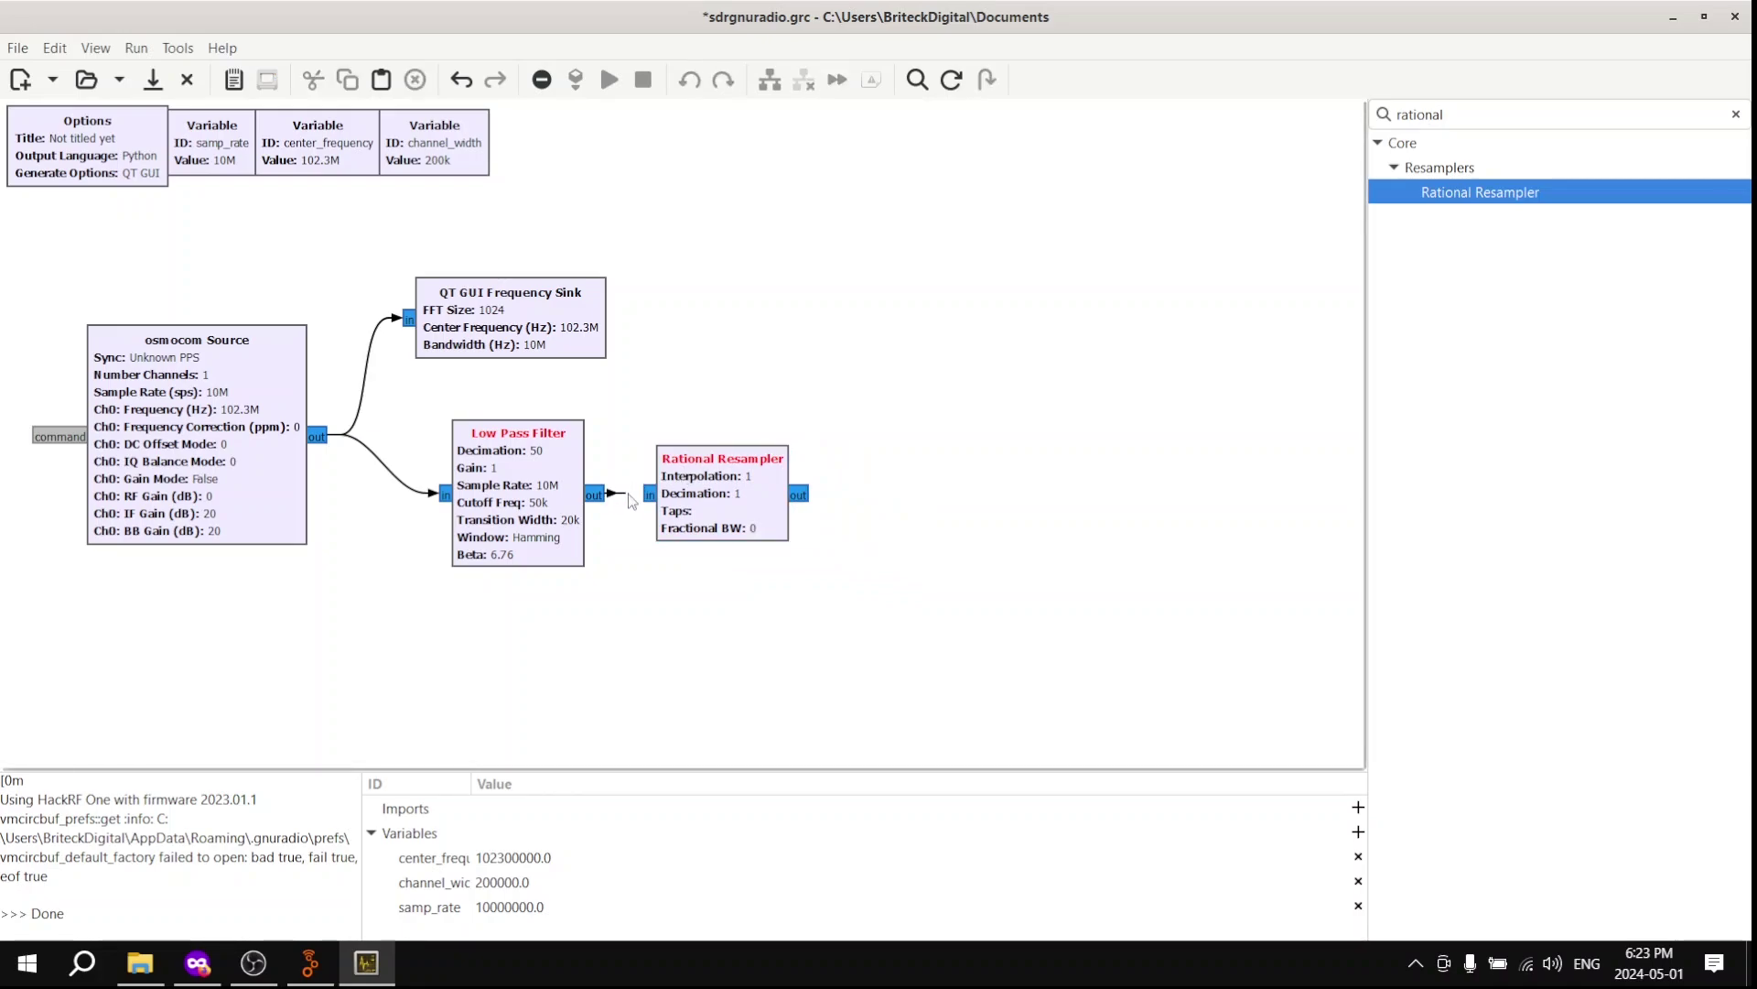
click(649, 495)
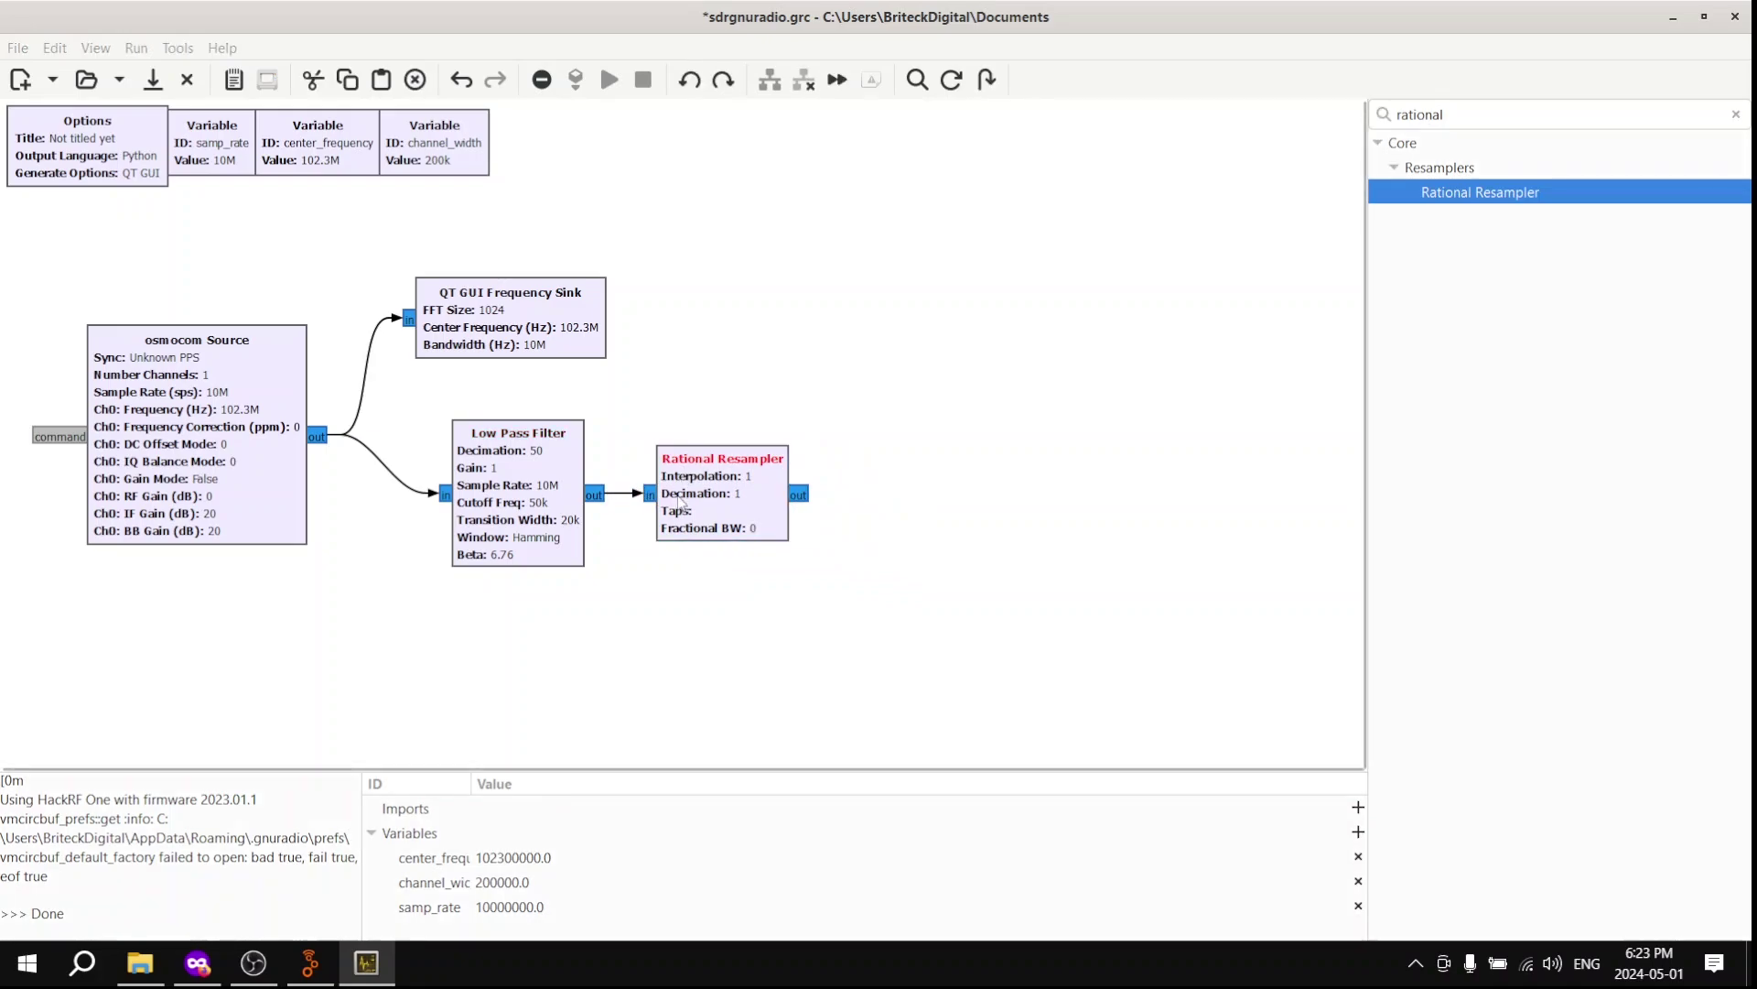
Set the Rational Resampler's Interpolation to 441 and Decimation to 200
double_click(681, 502)
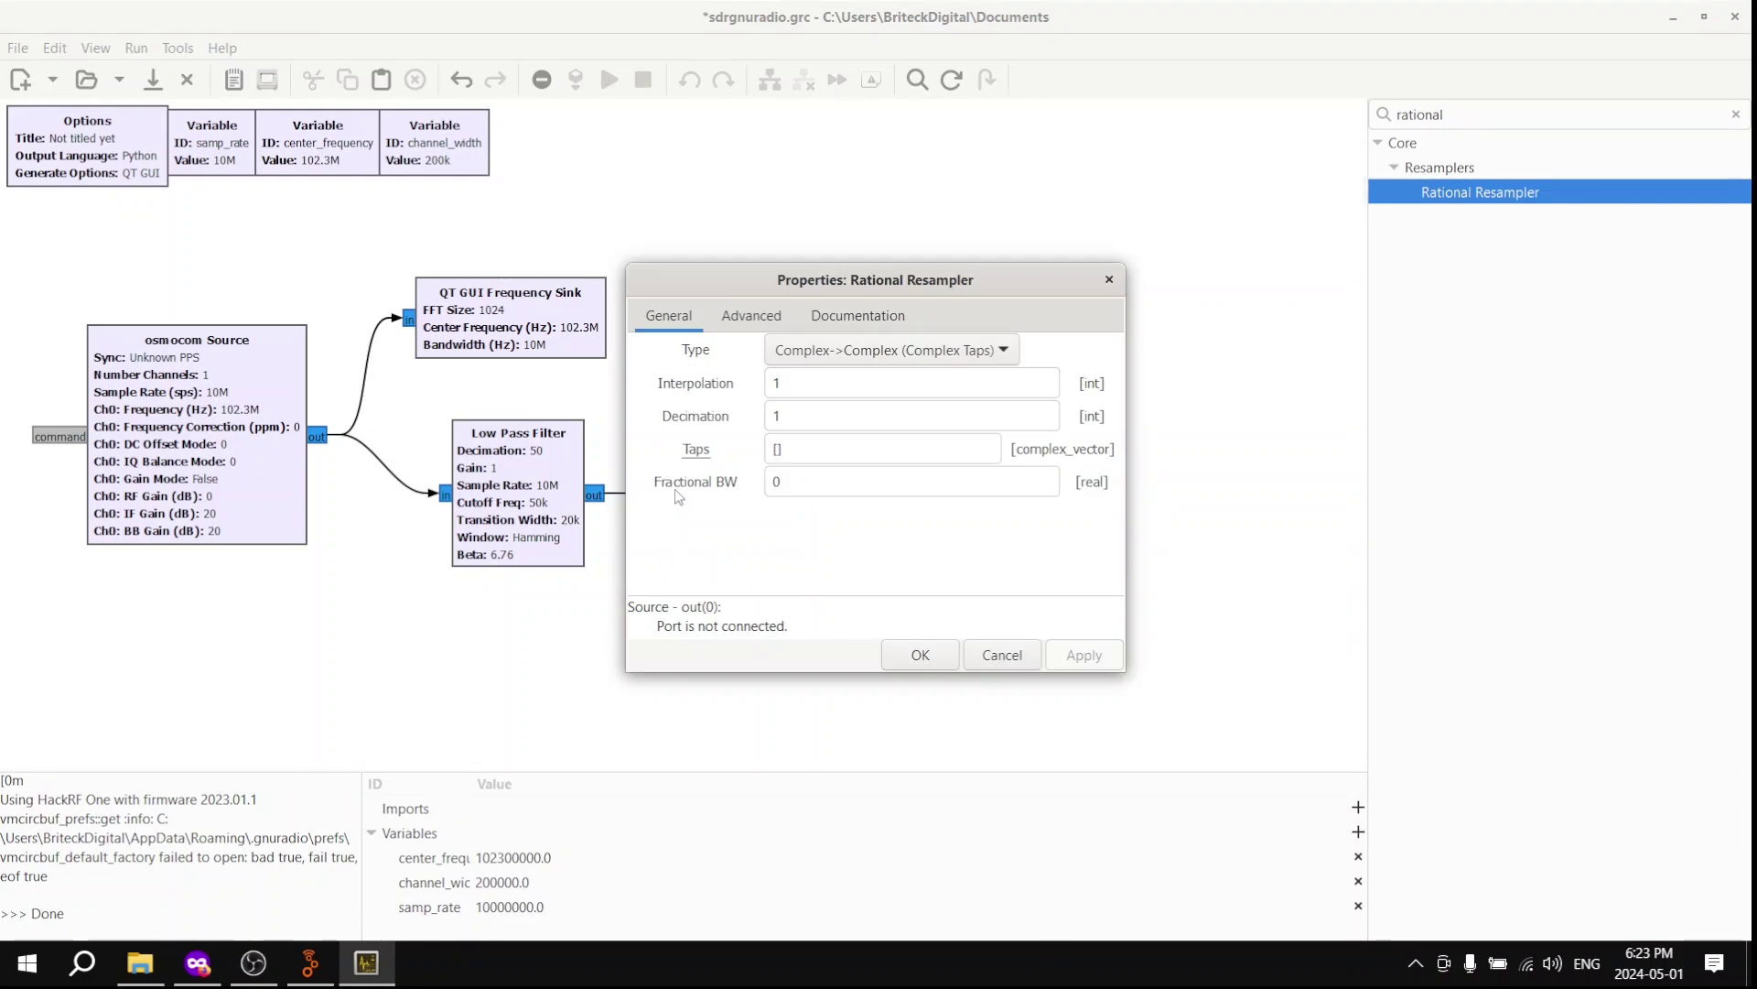
click(884, 382)
key(BackSpace)
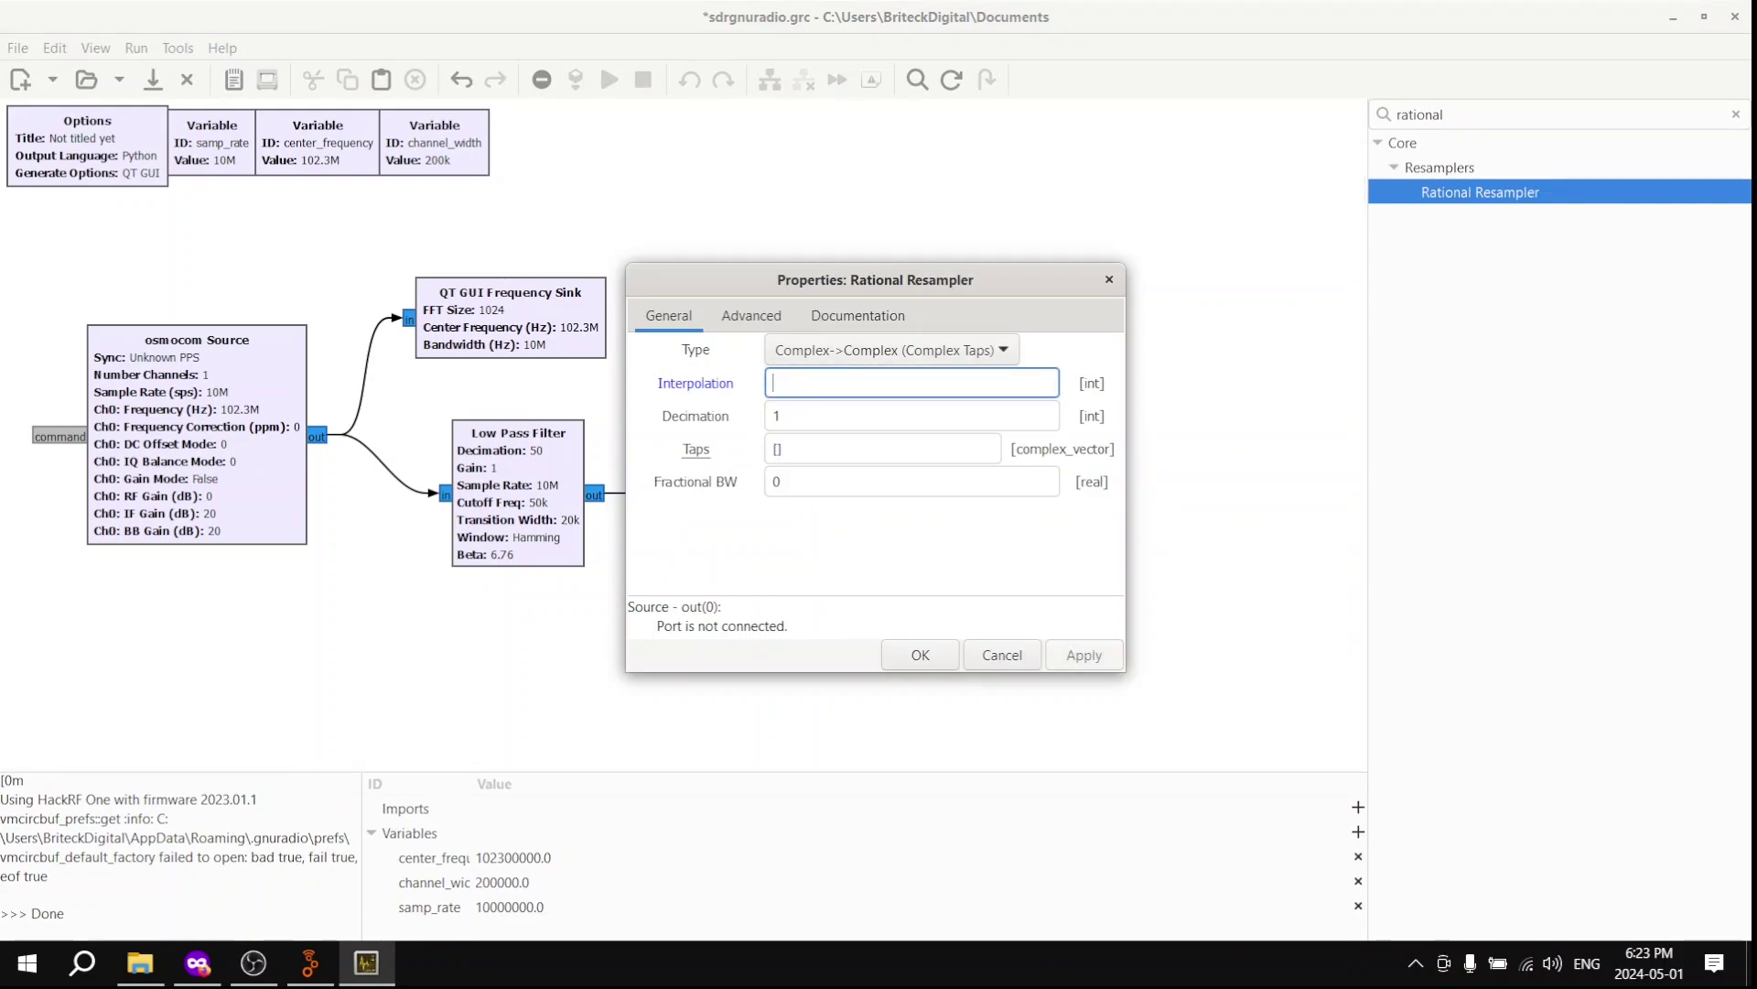
text(441)
click(832, 411)
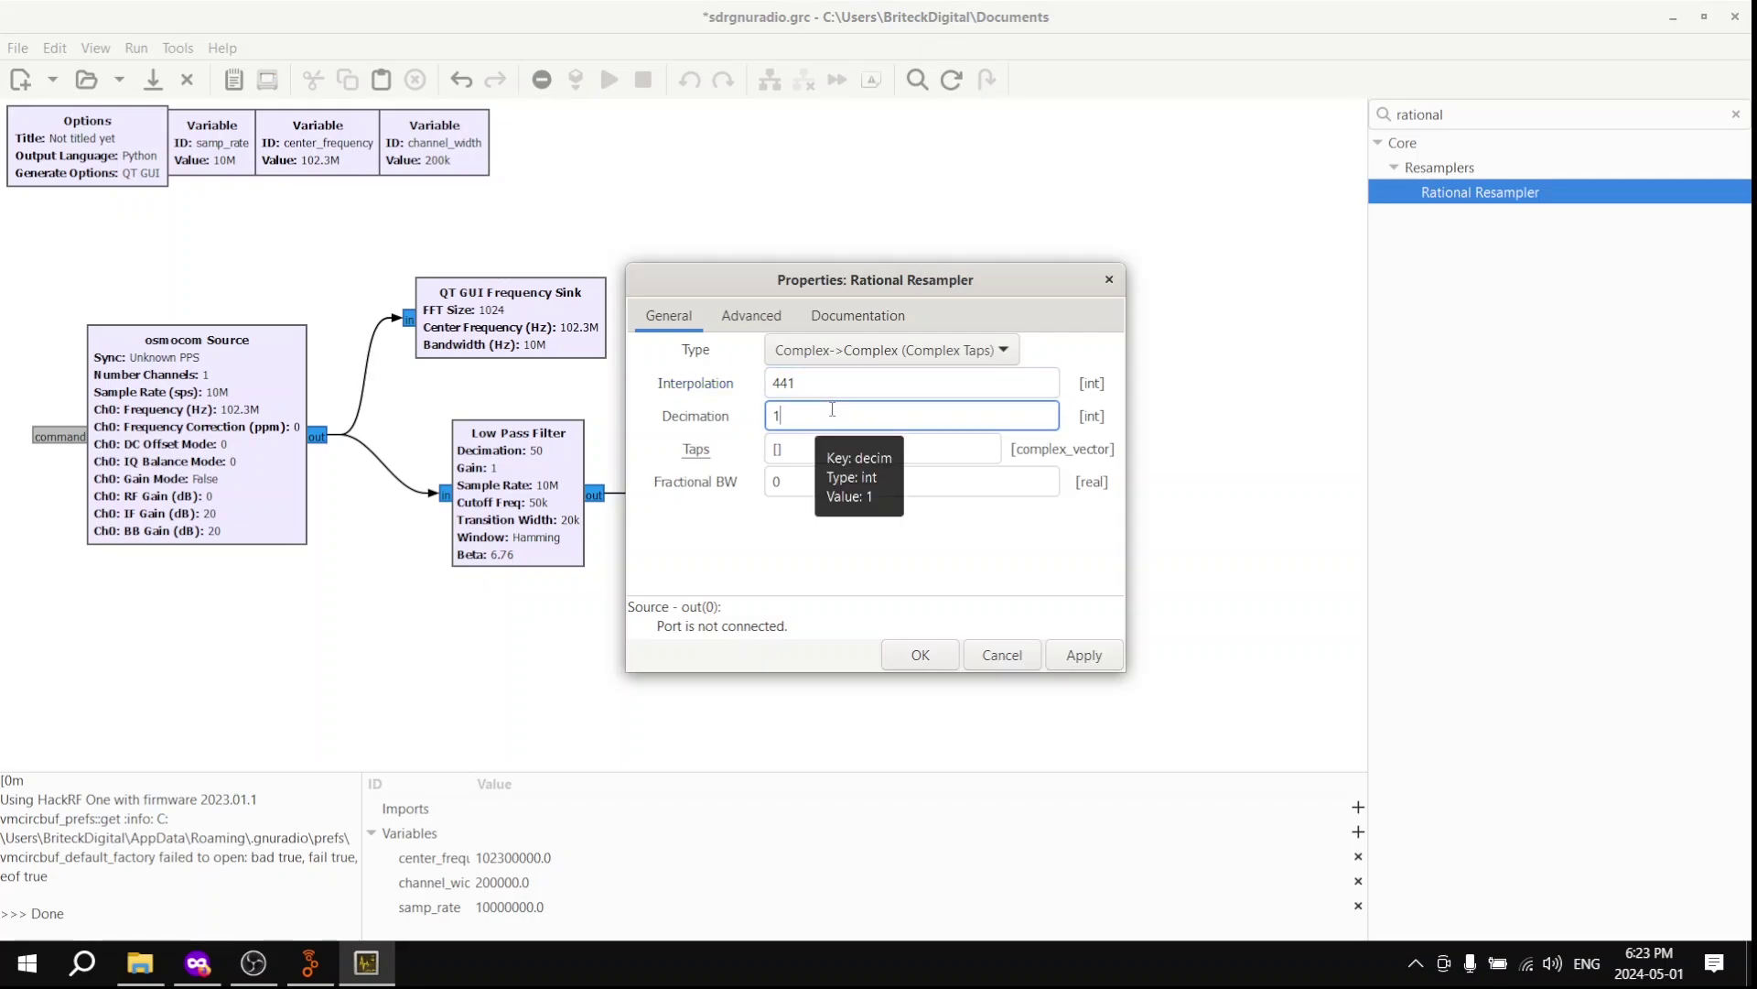
text(200)
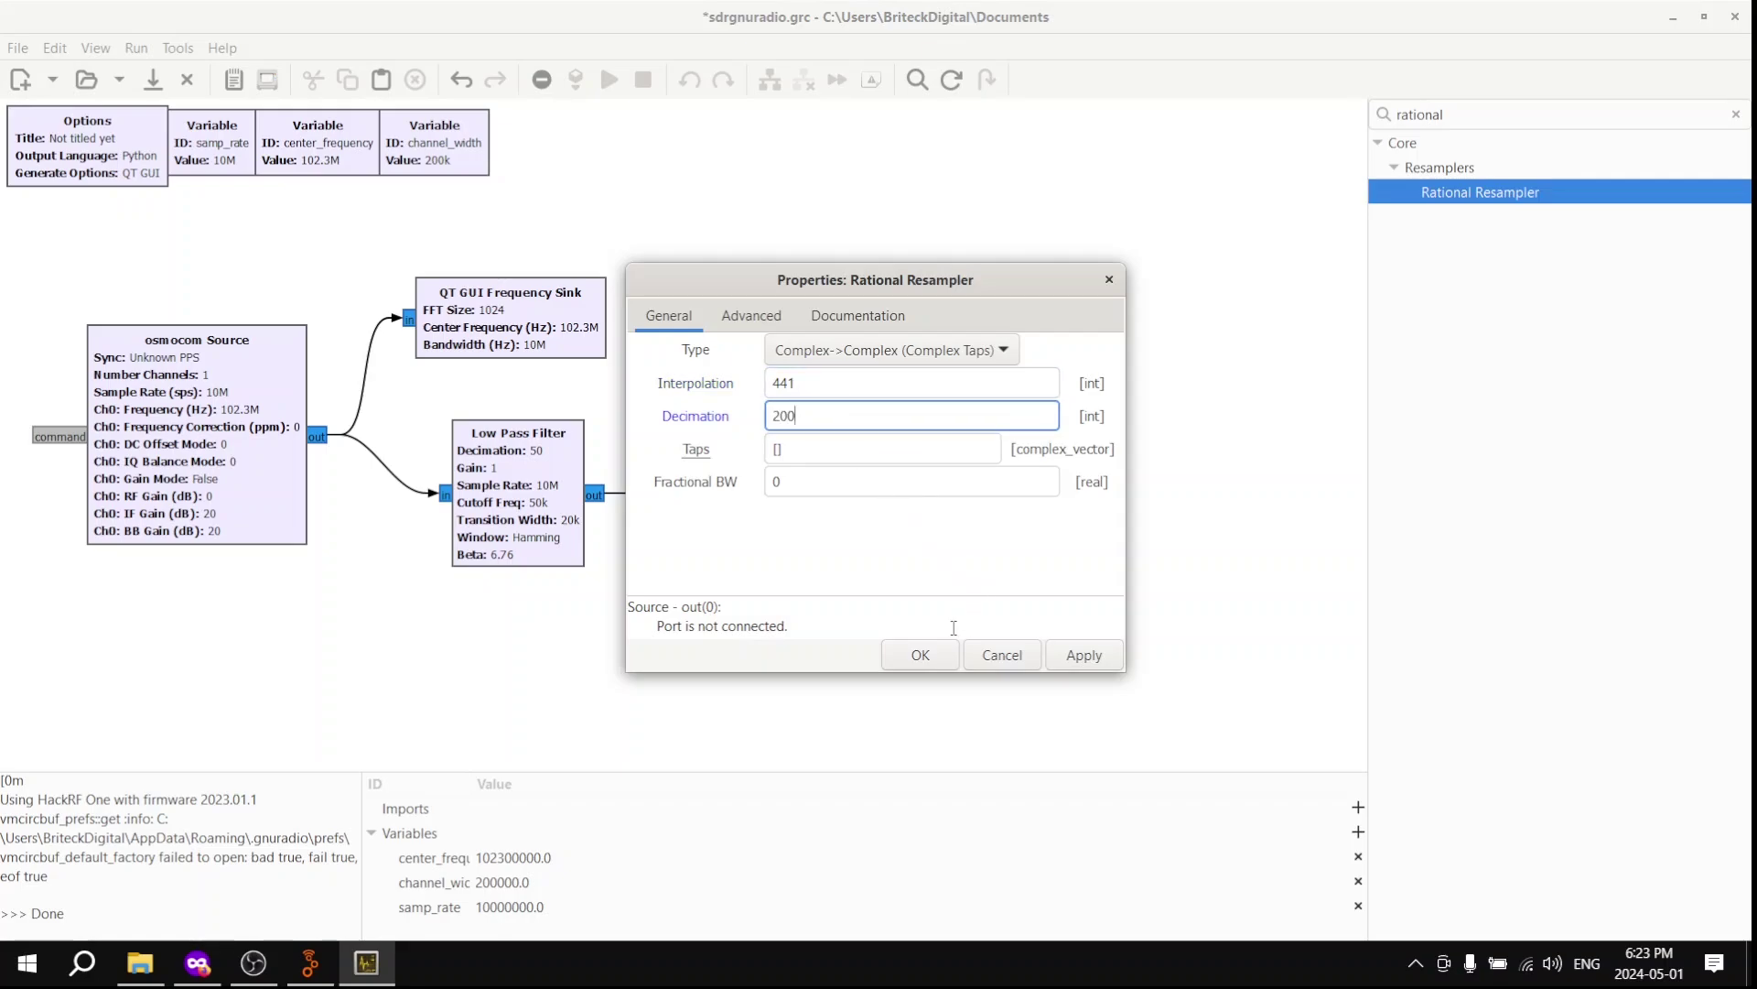
click(930, 657)
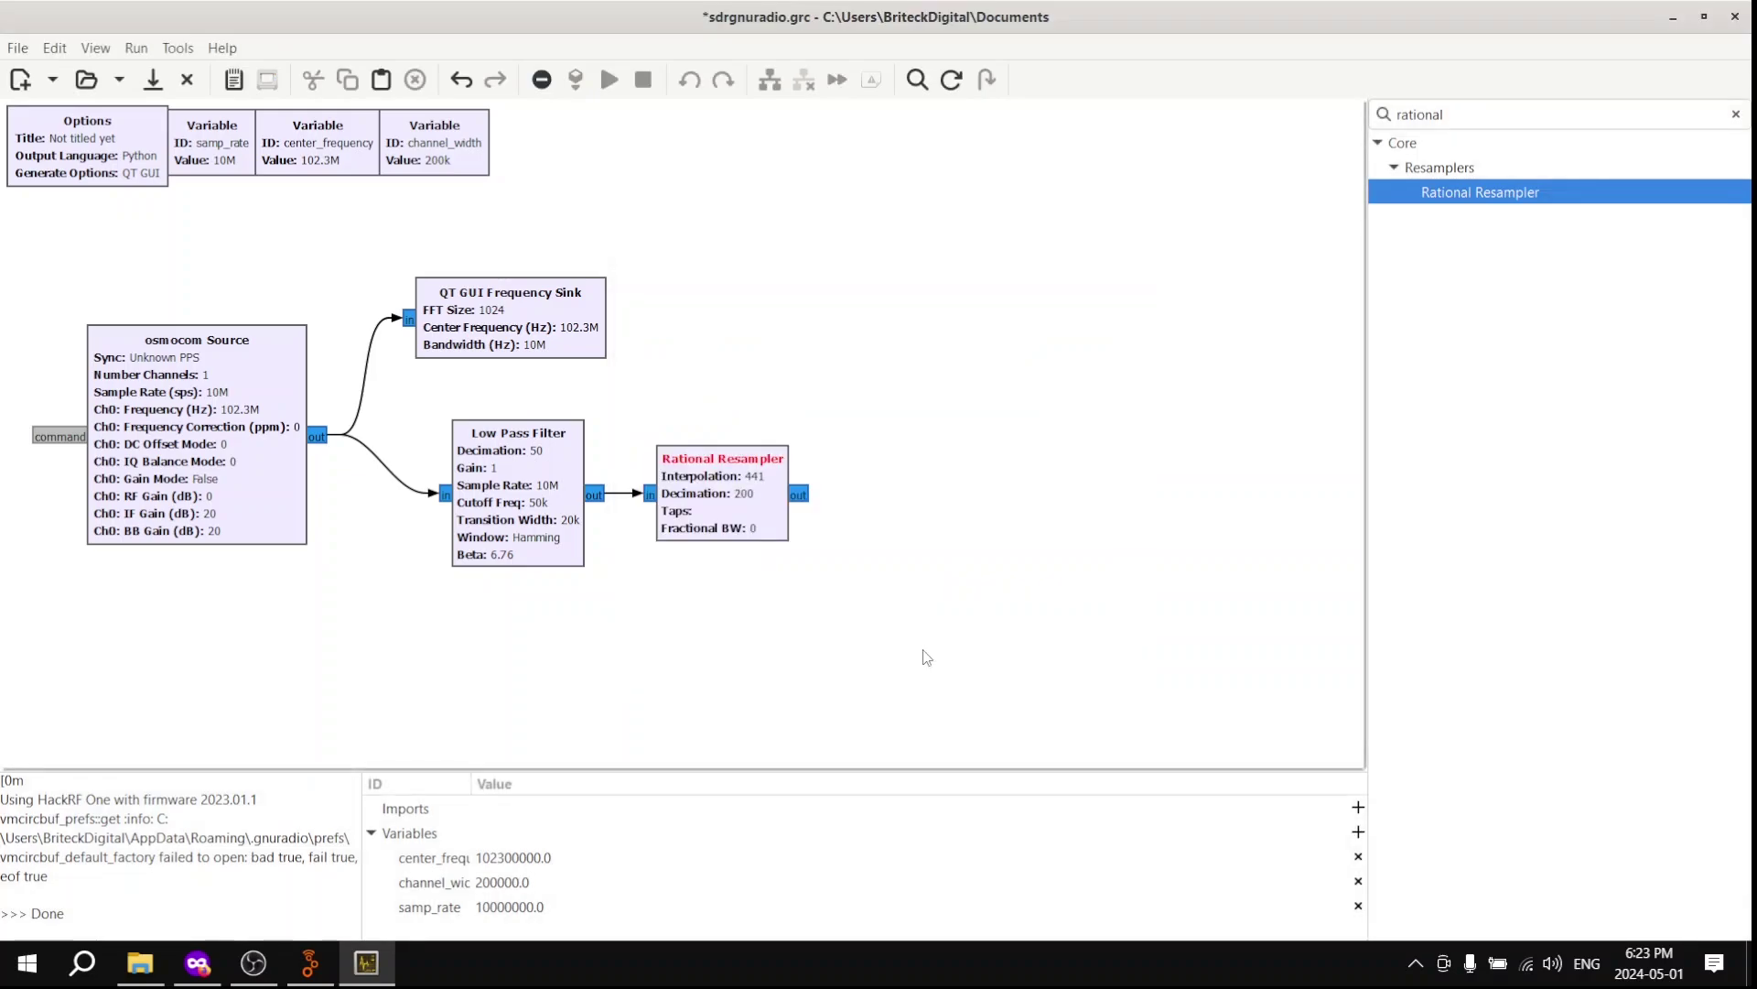
Add a WBFM Receive block after the resampler and connect the resampler output to it
double_click(1432, 113)
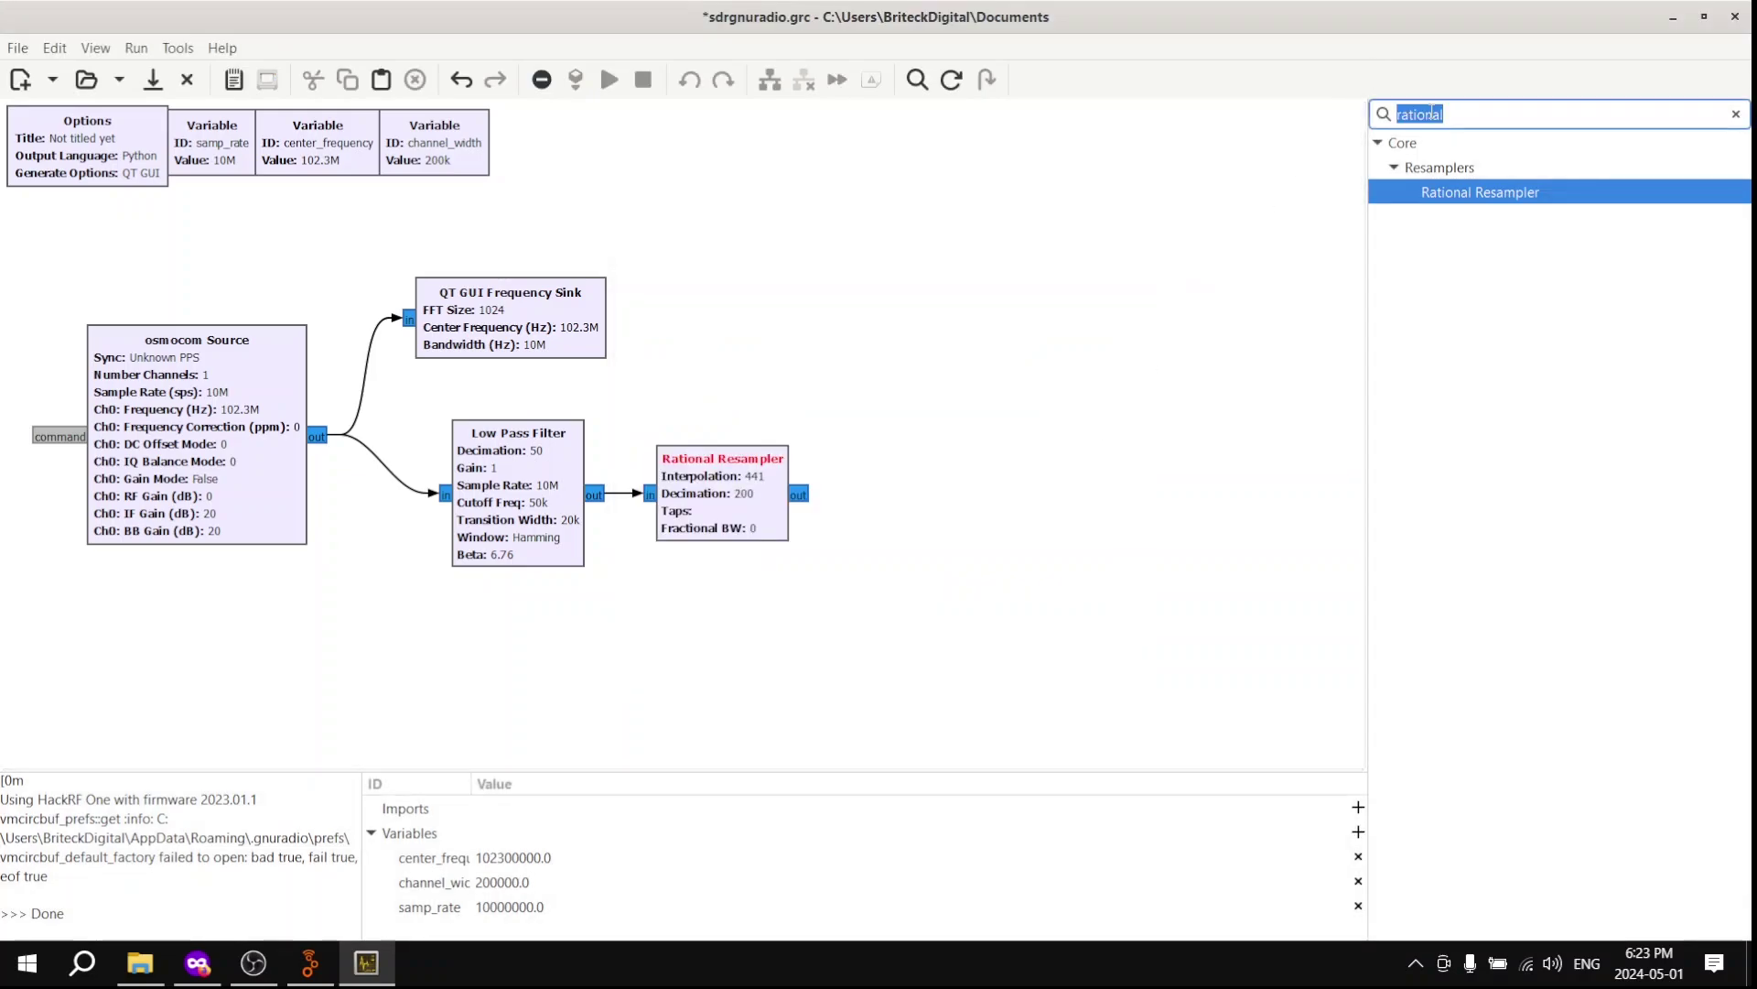
text(wb)
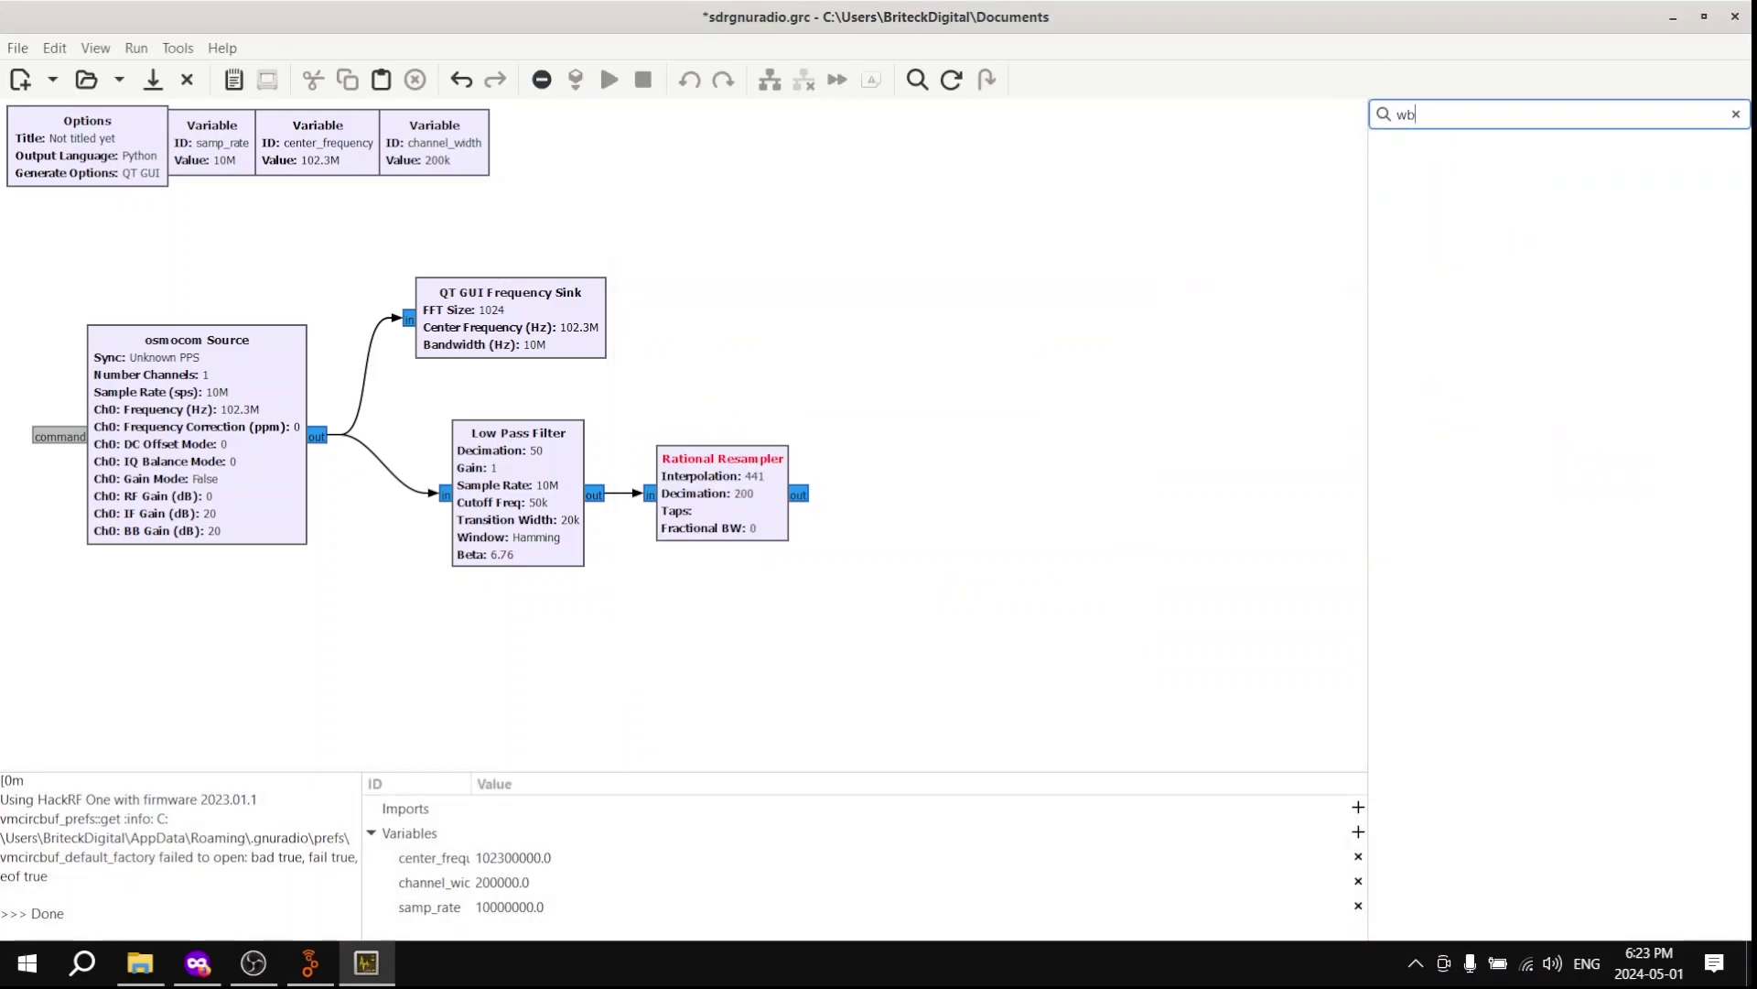
text(fm r)
key(BackSpace)
key(BackSpace)
key(BackSpace)
key(BackSpace)
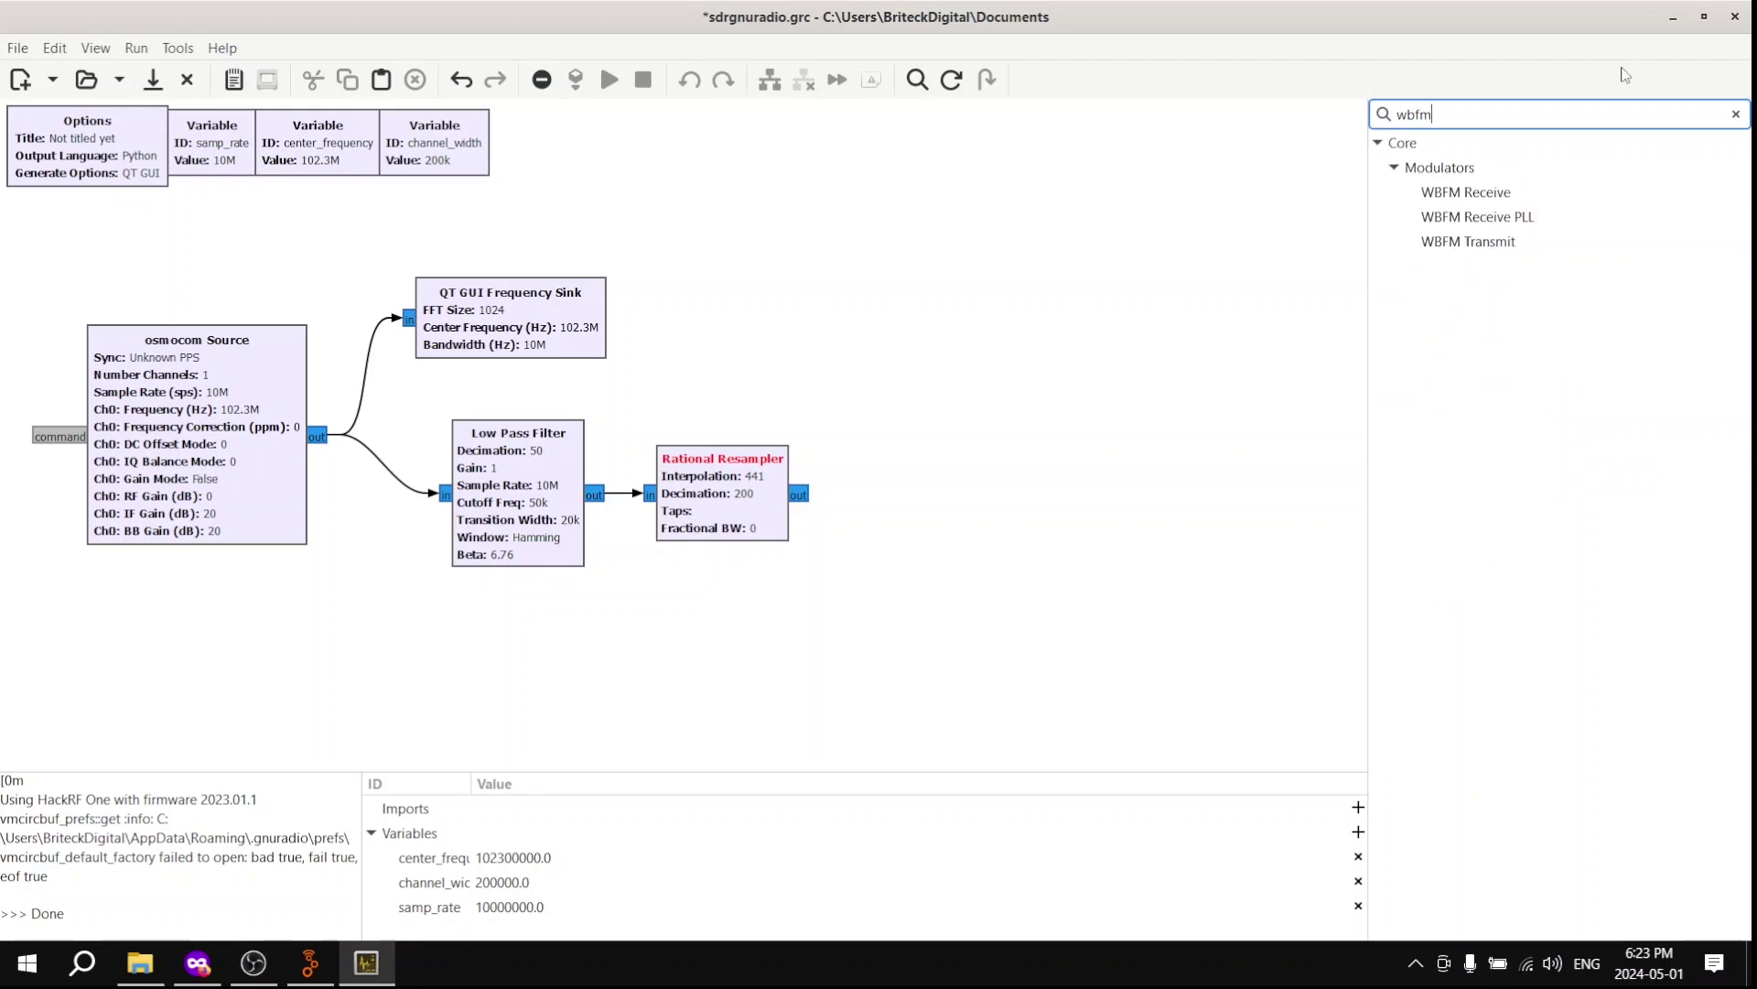
text(m)
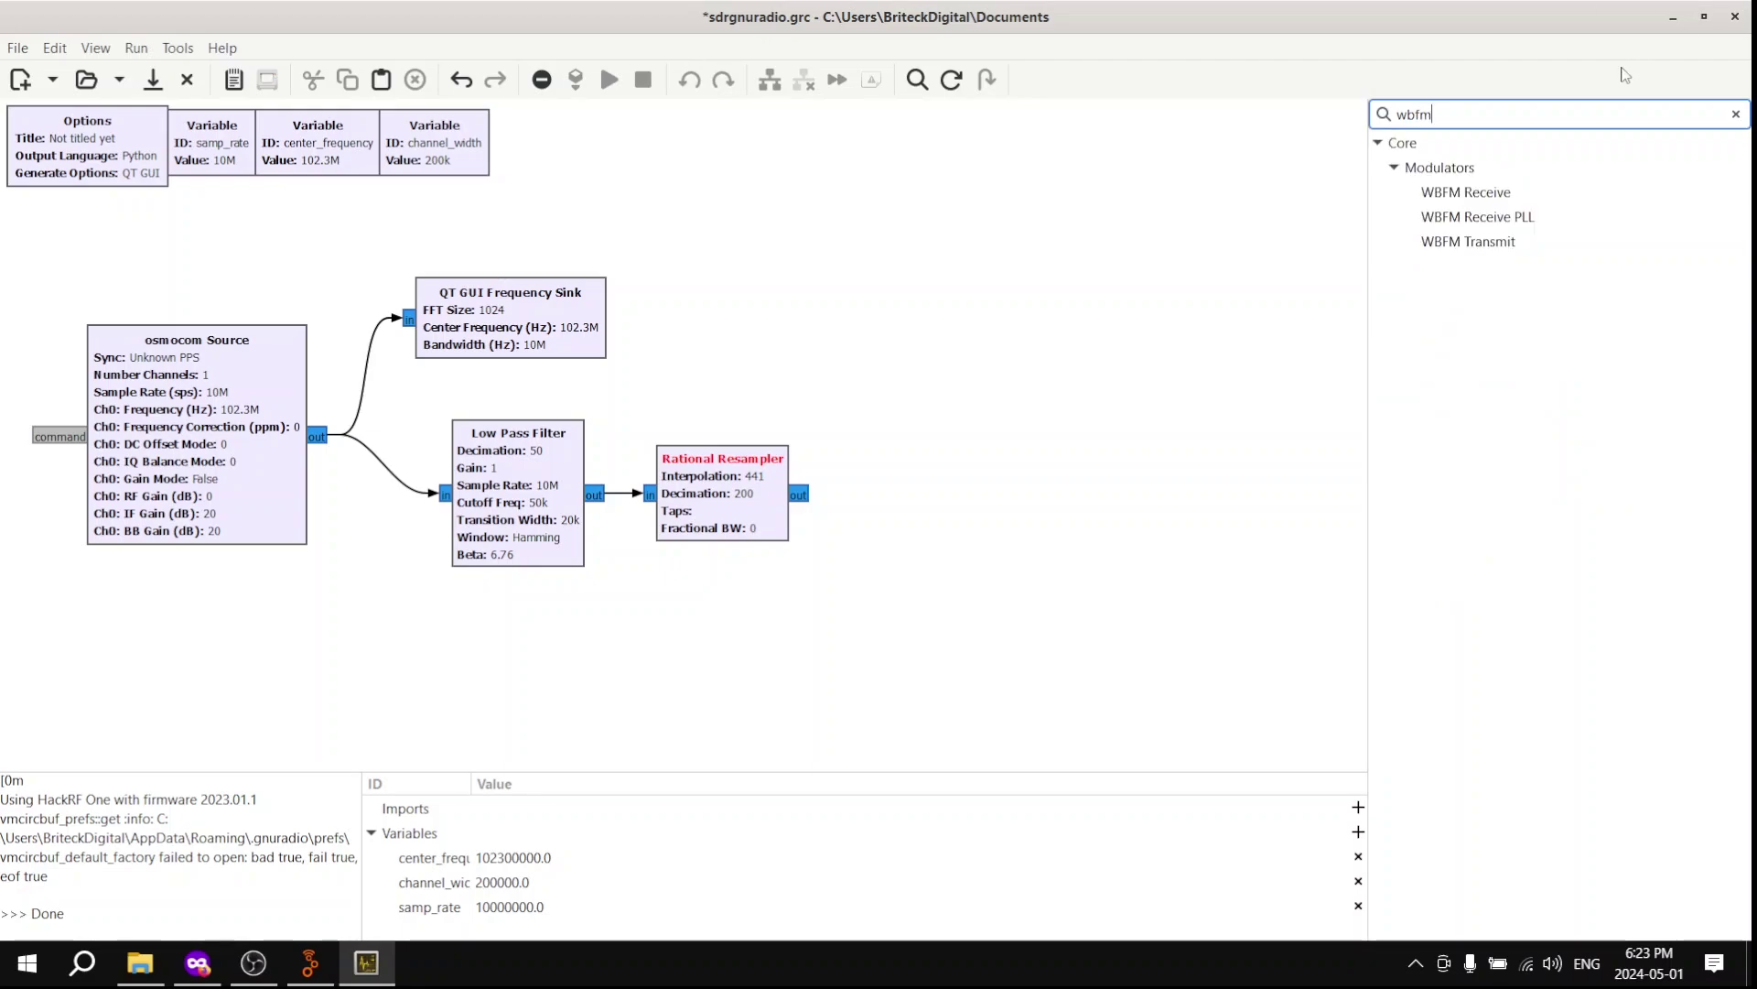
drag(1466, 196, 888, 483)
click(798, 495)
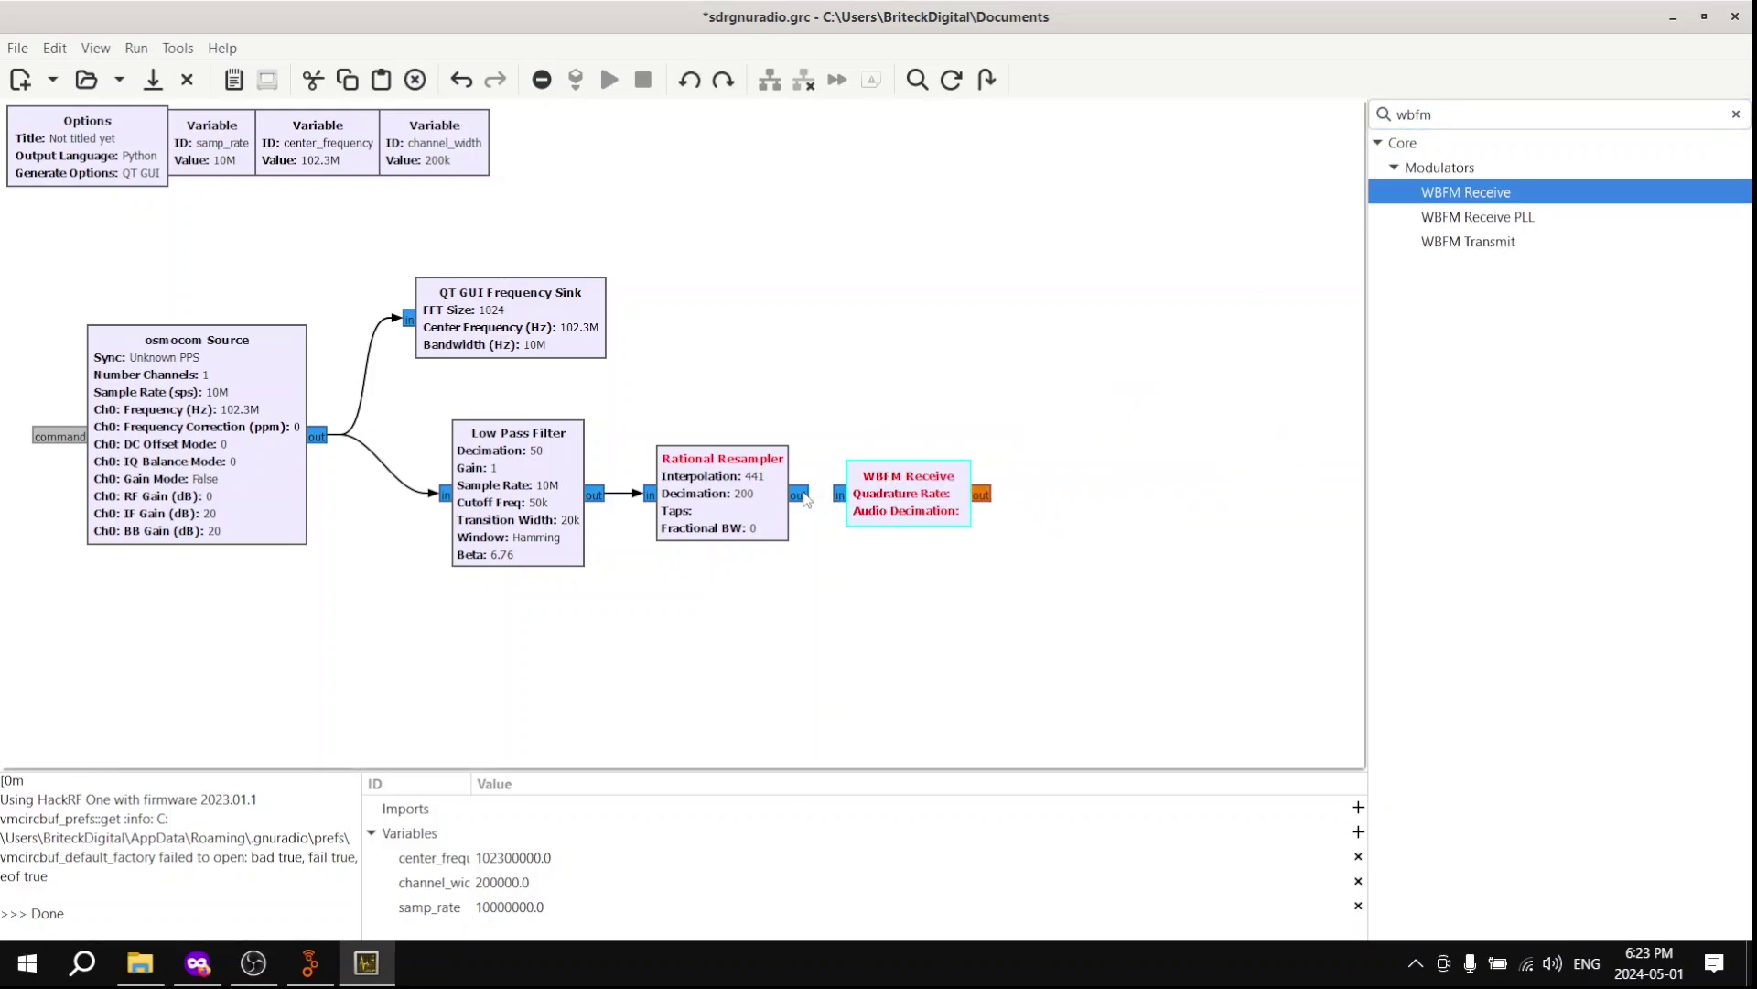
click(838, 494)
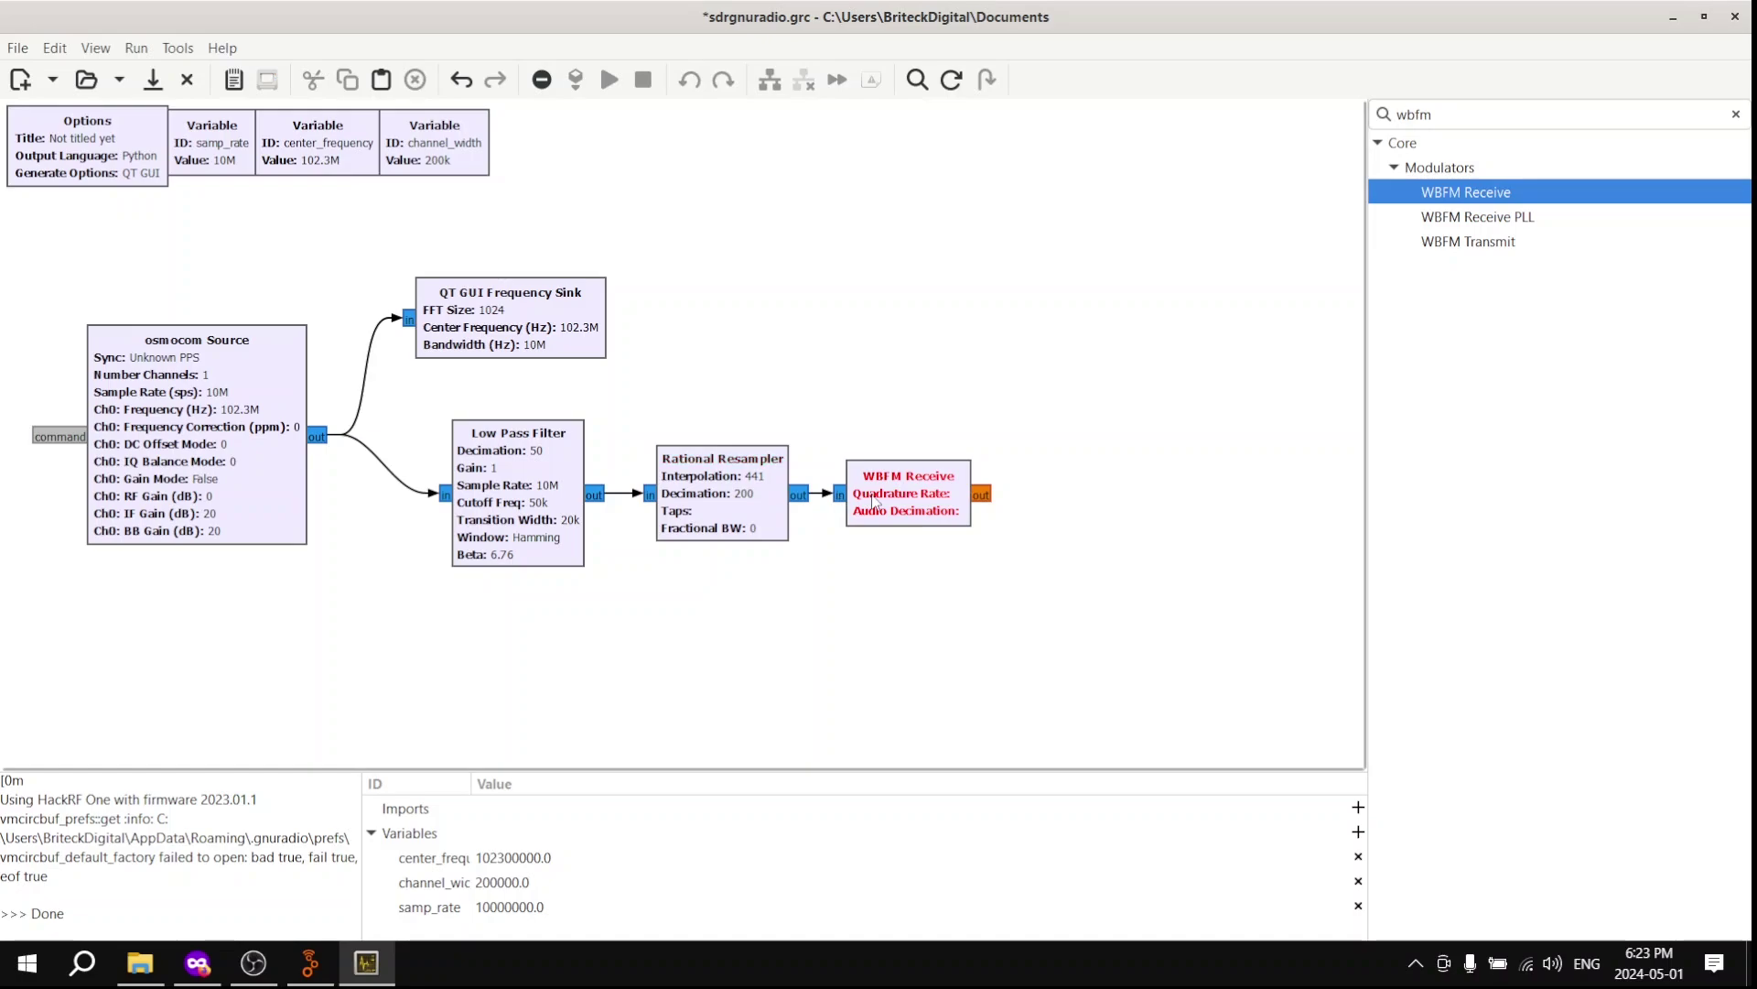
Set WBFM Receive's Quadrature Rate to 441e3 and Audio Decimation to 10
double_click(876, 502)
click(791, 356)
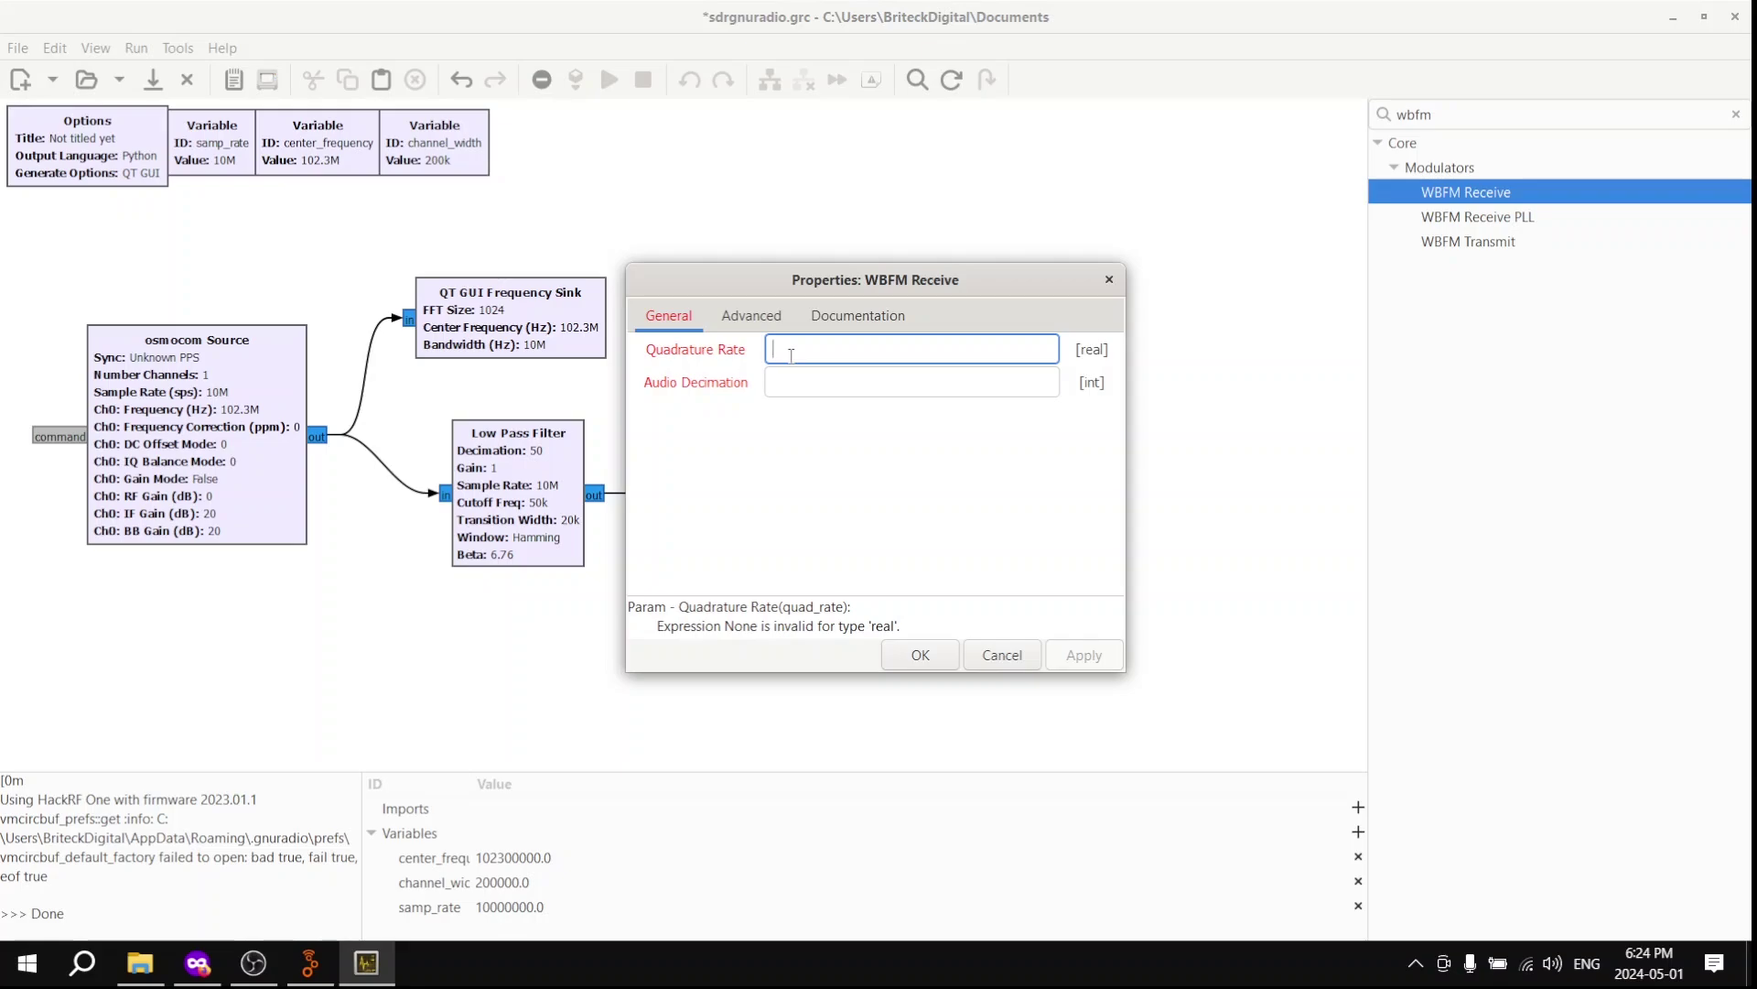
text(441e3)
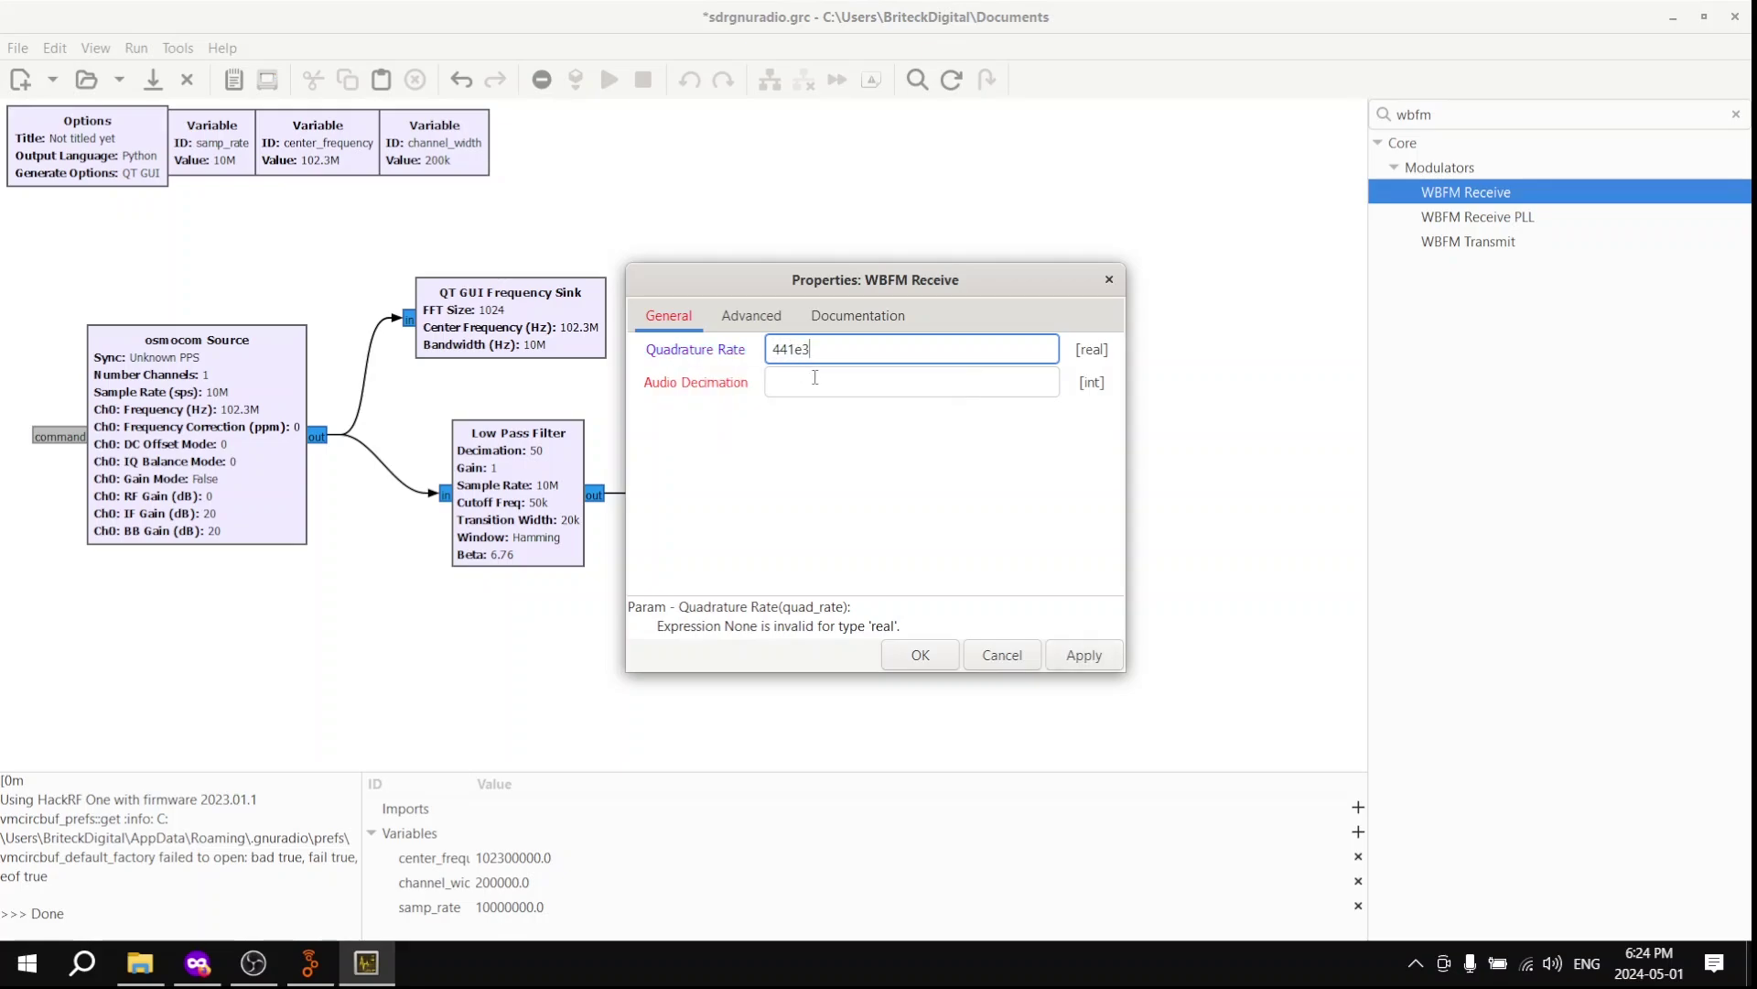
click(815, 378)
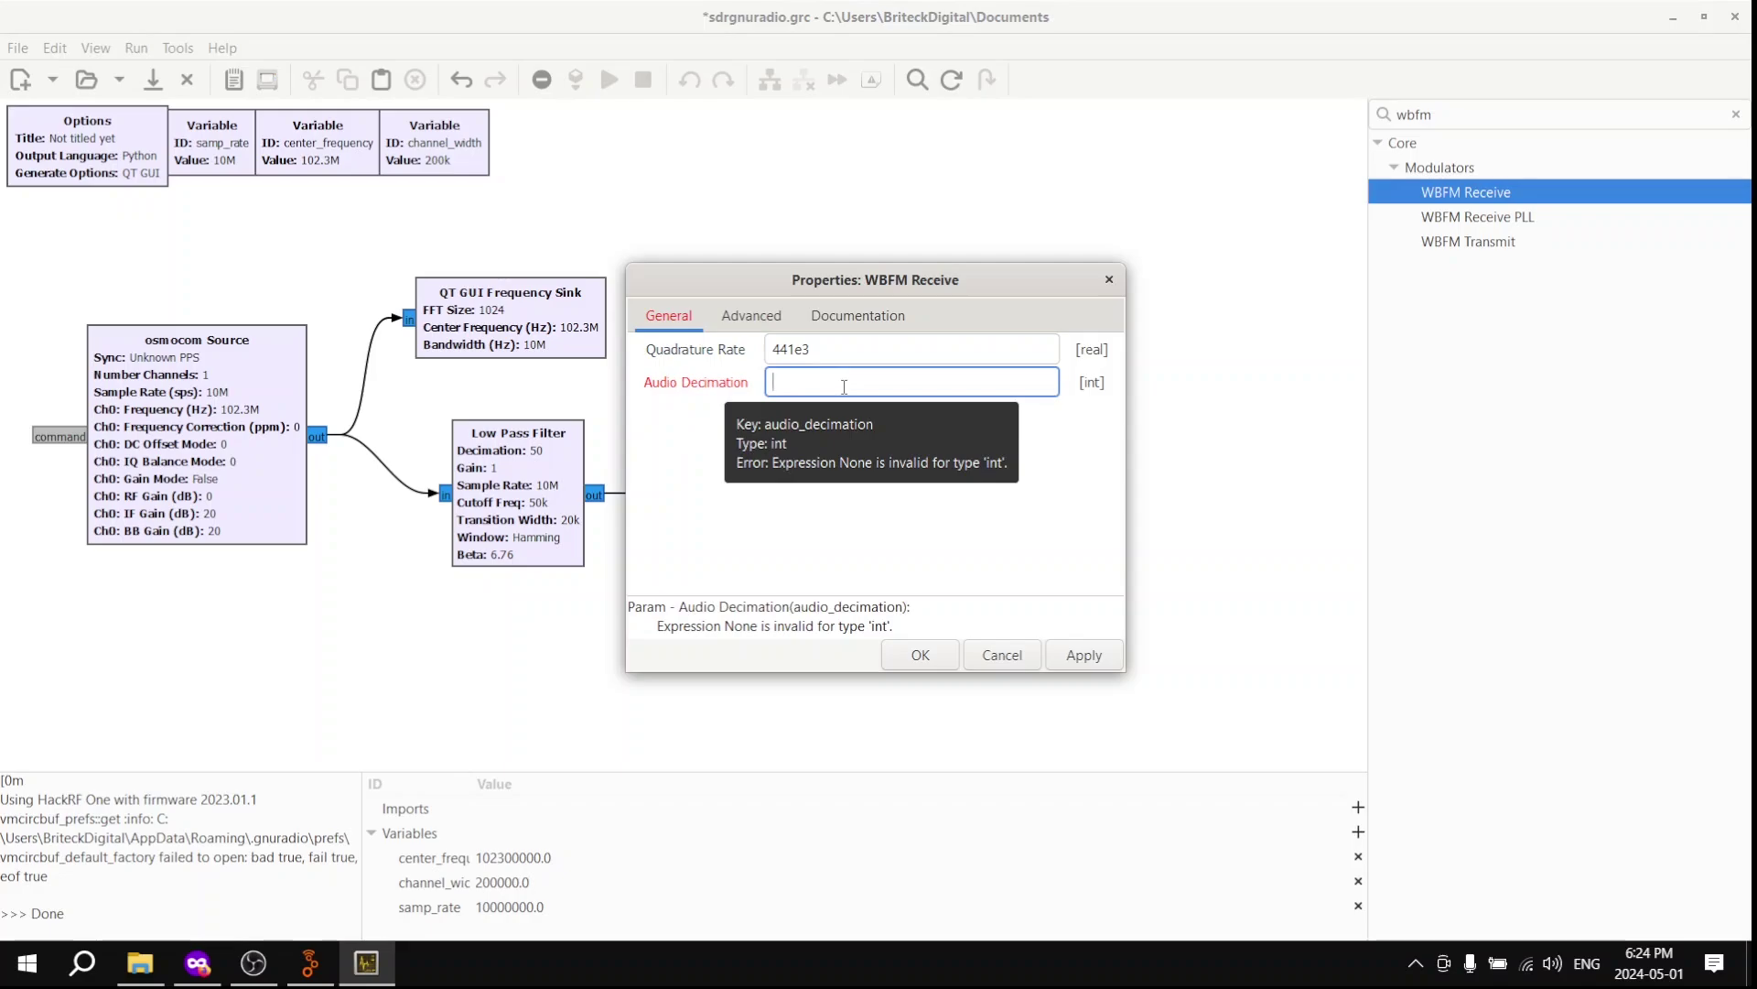
text(10)
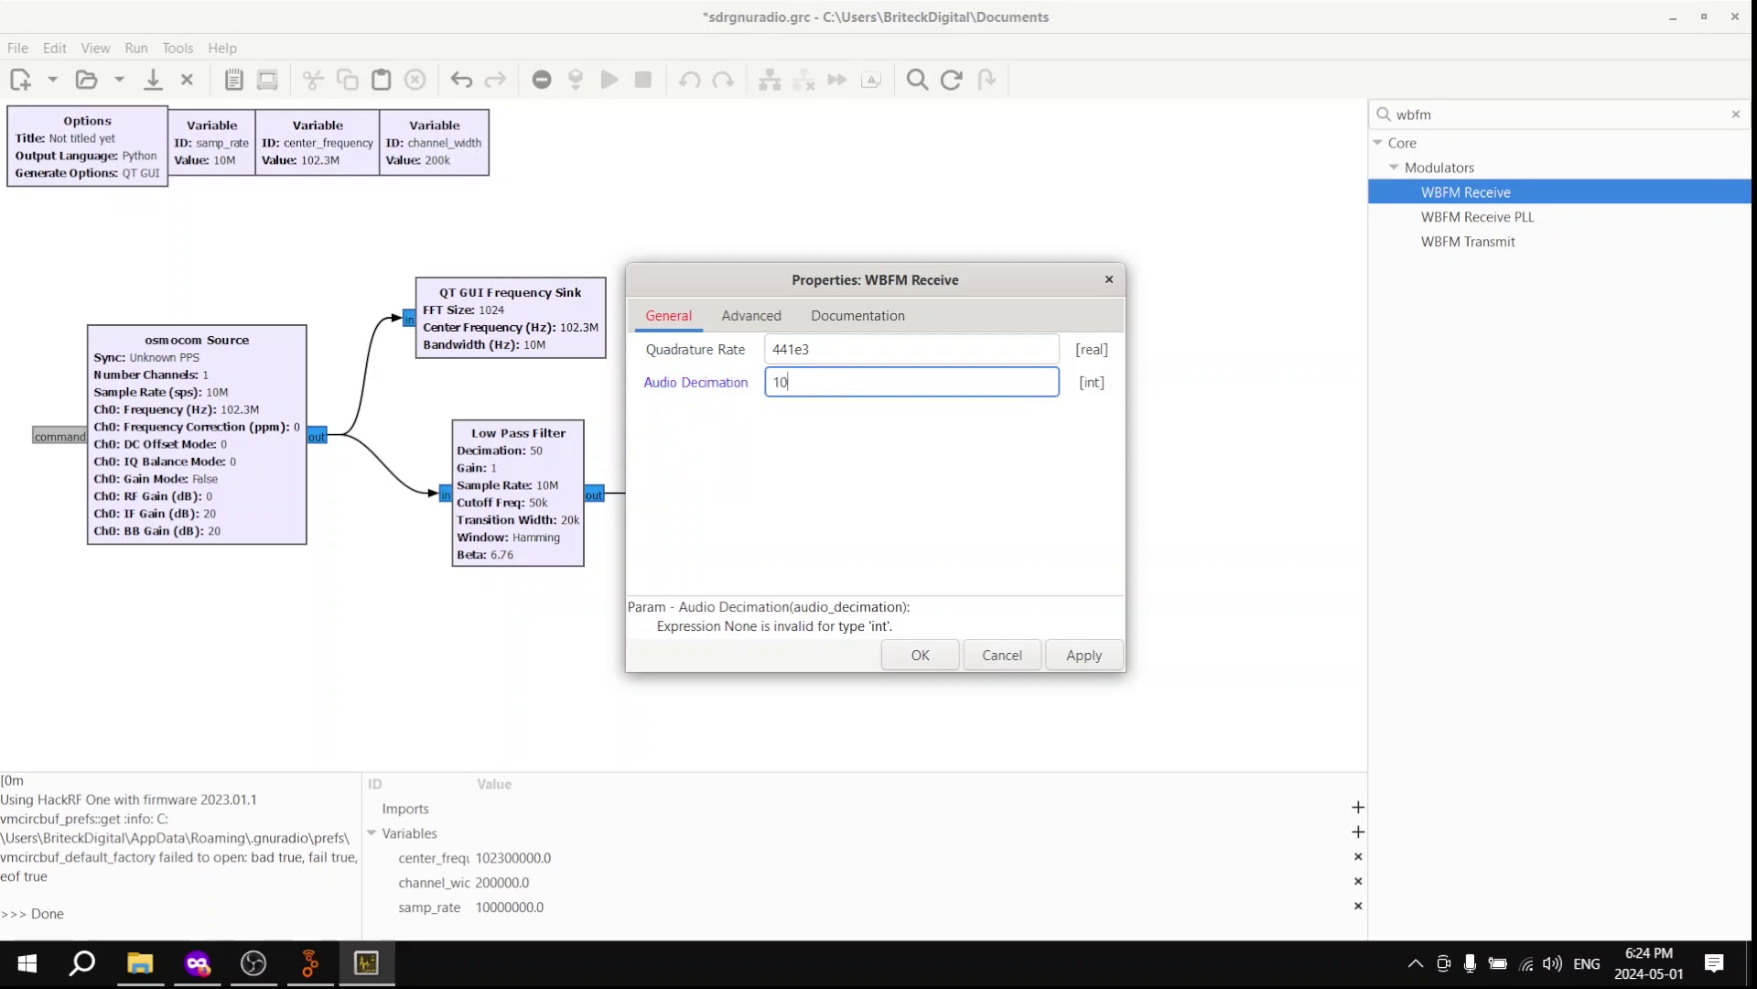
click(919, 655)
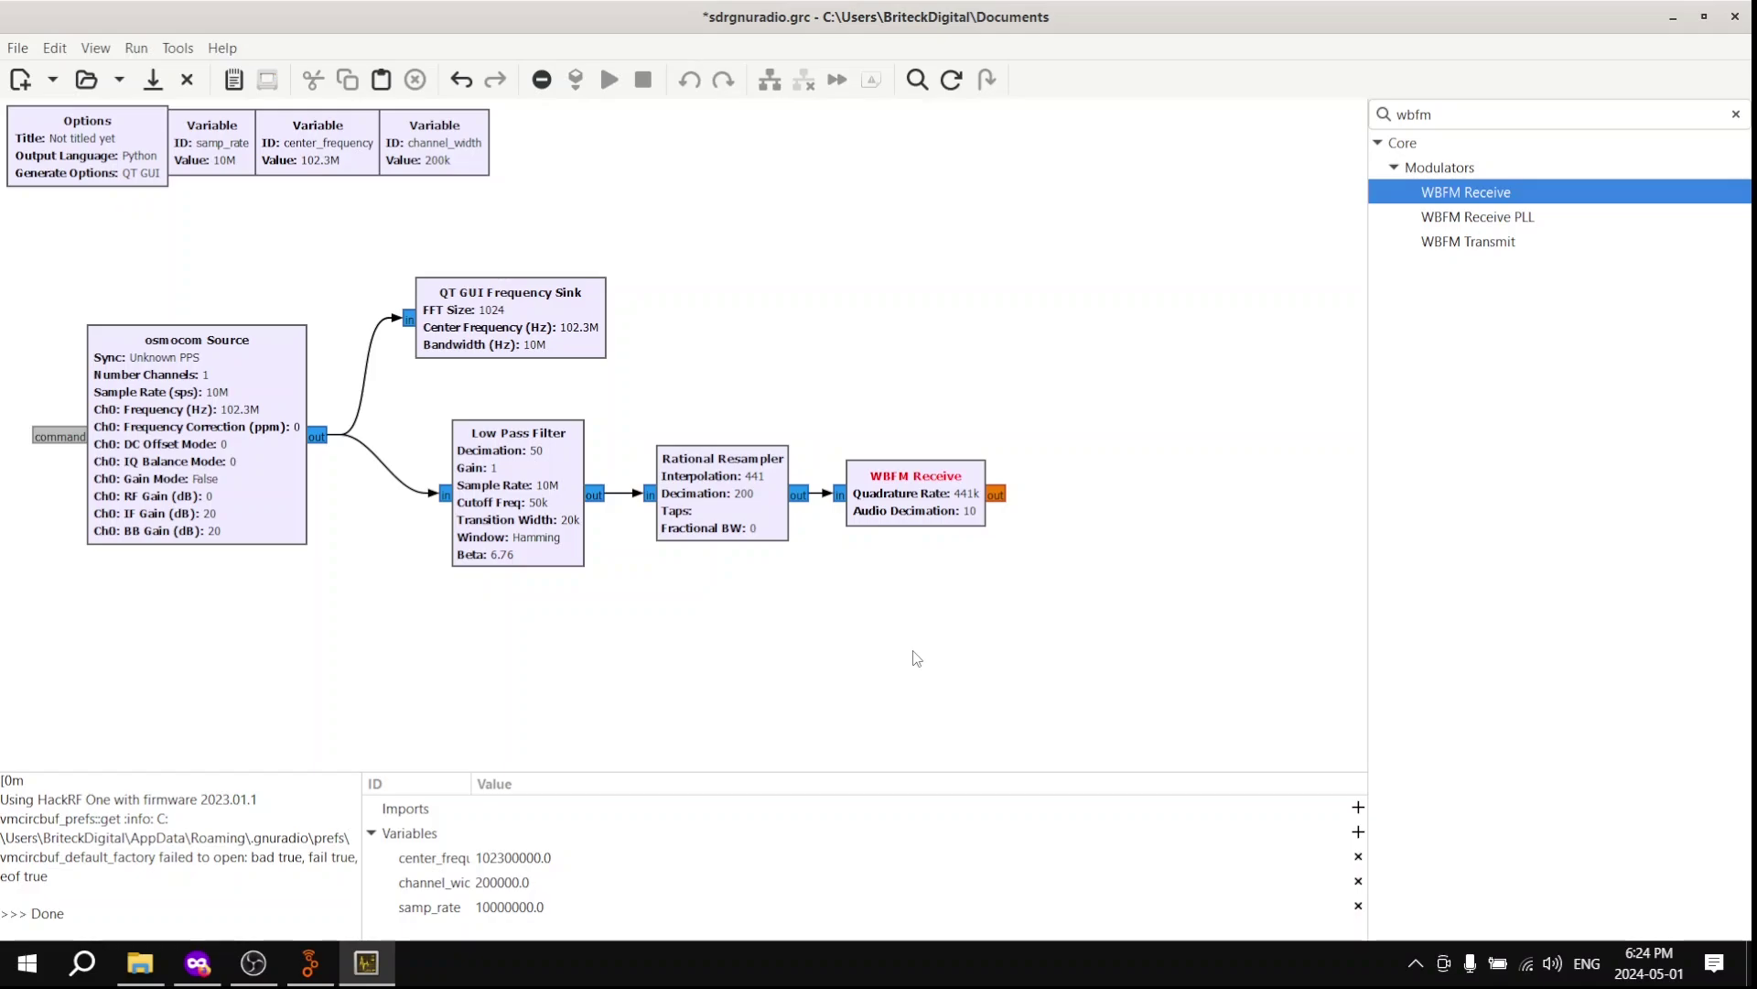
Add an Audio Sink block and connect the WBFM Receive output to it
double_click(1425, 126)
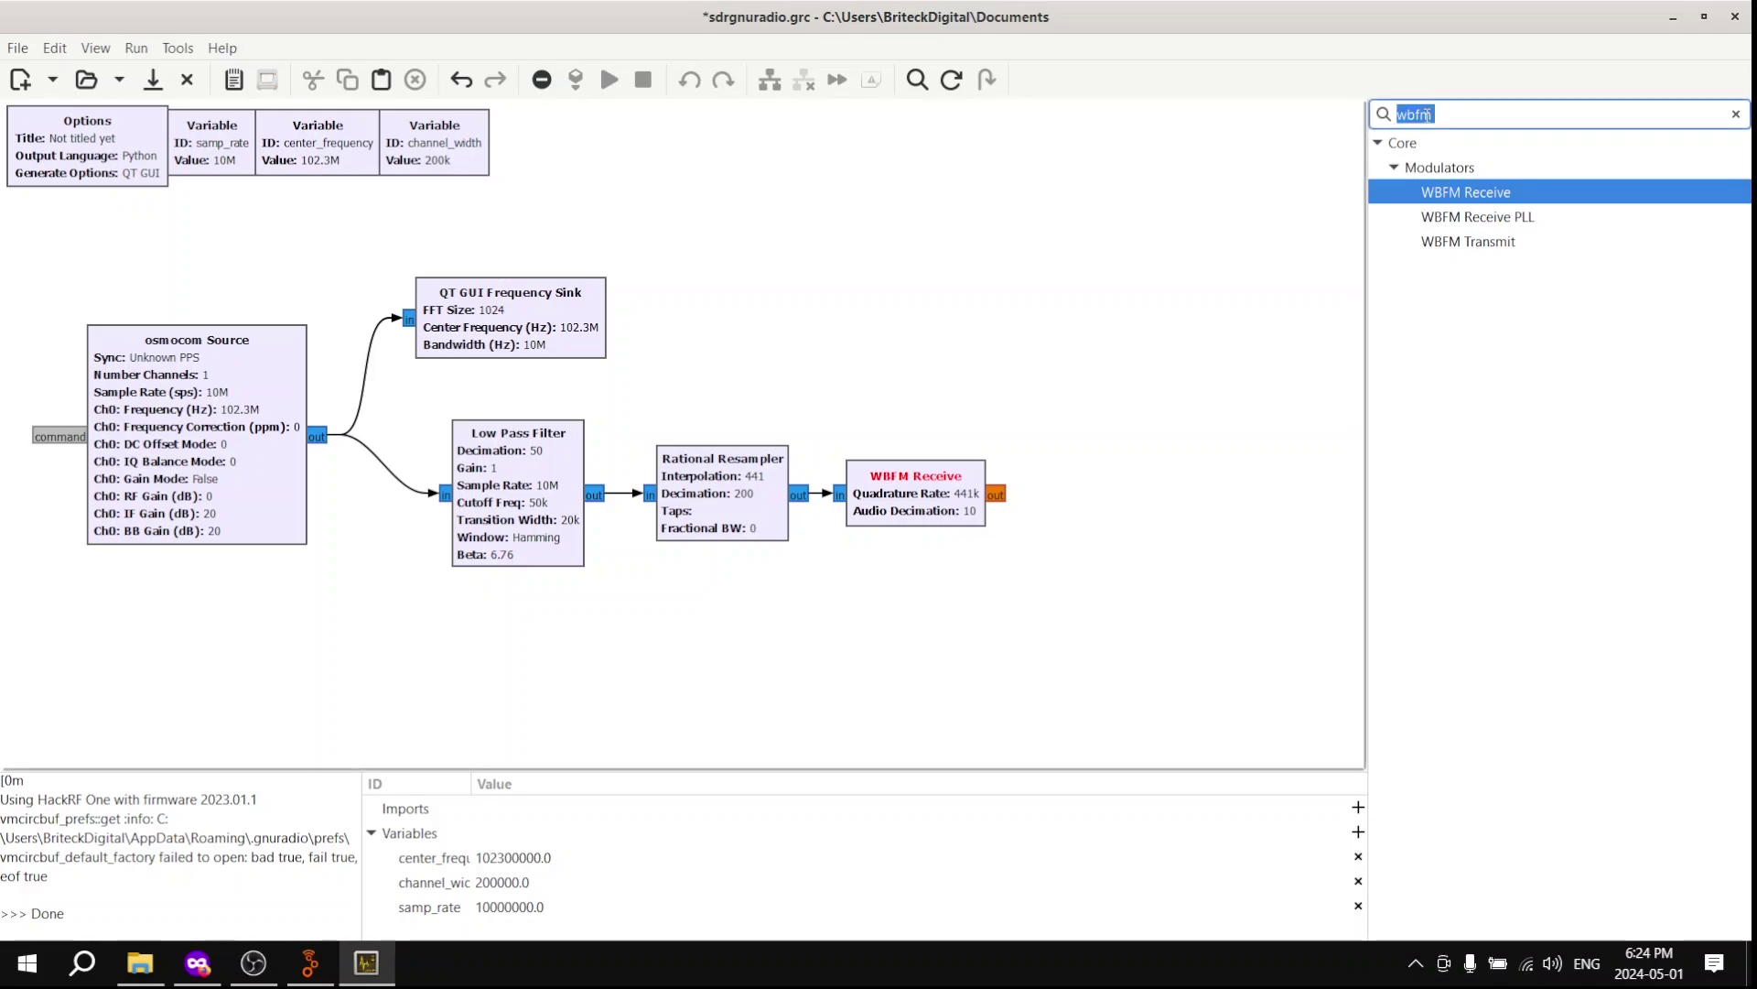
text(audio)
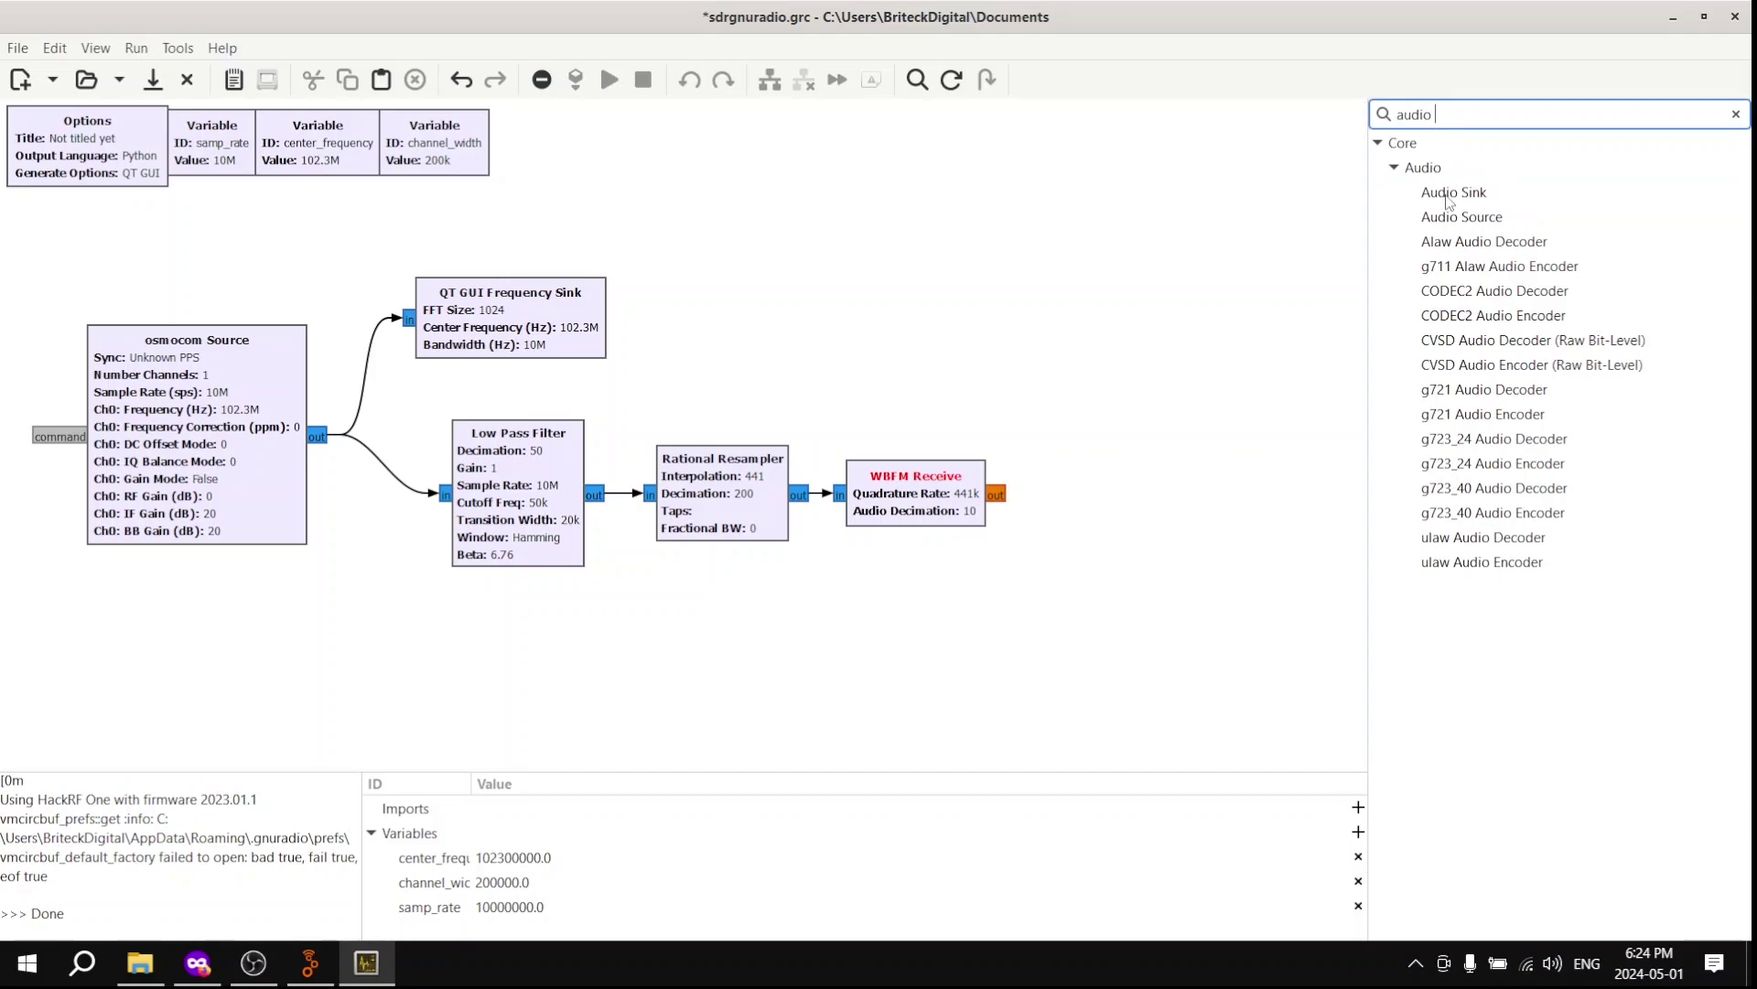
drag(1448, 194, 1103, 499)
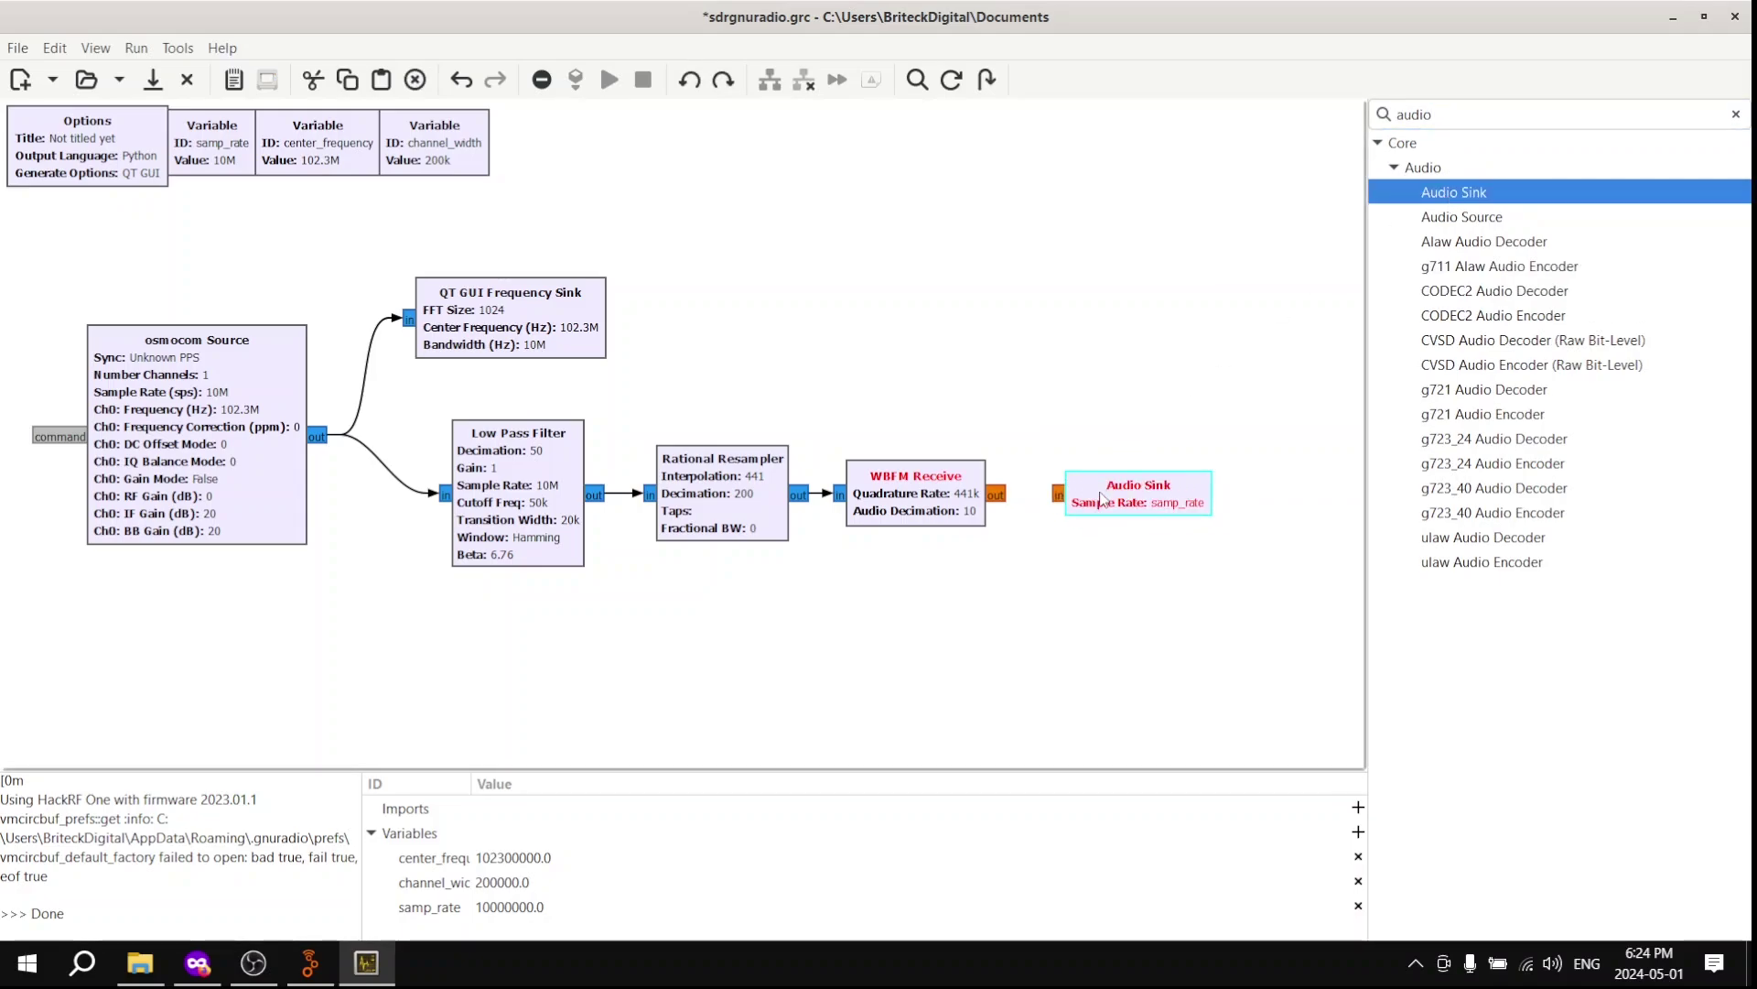
click(999, 495)
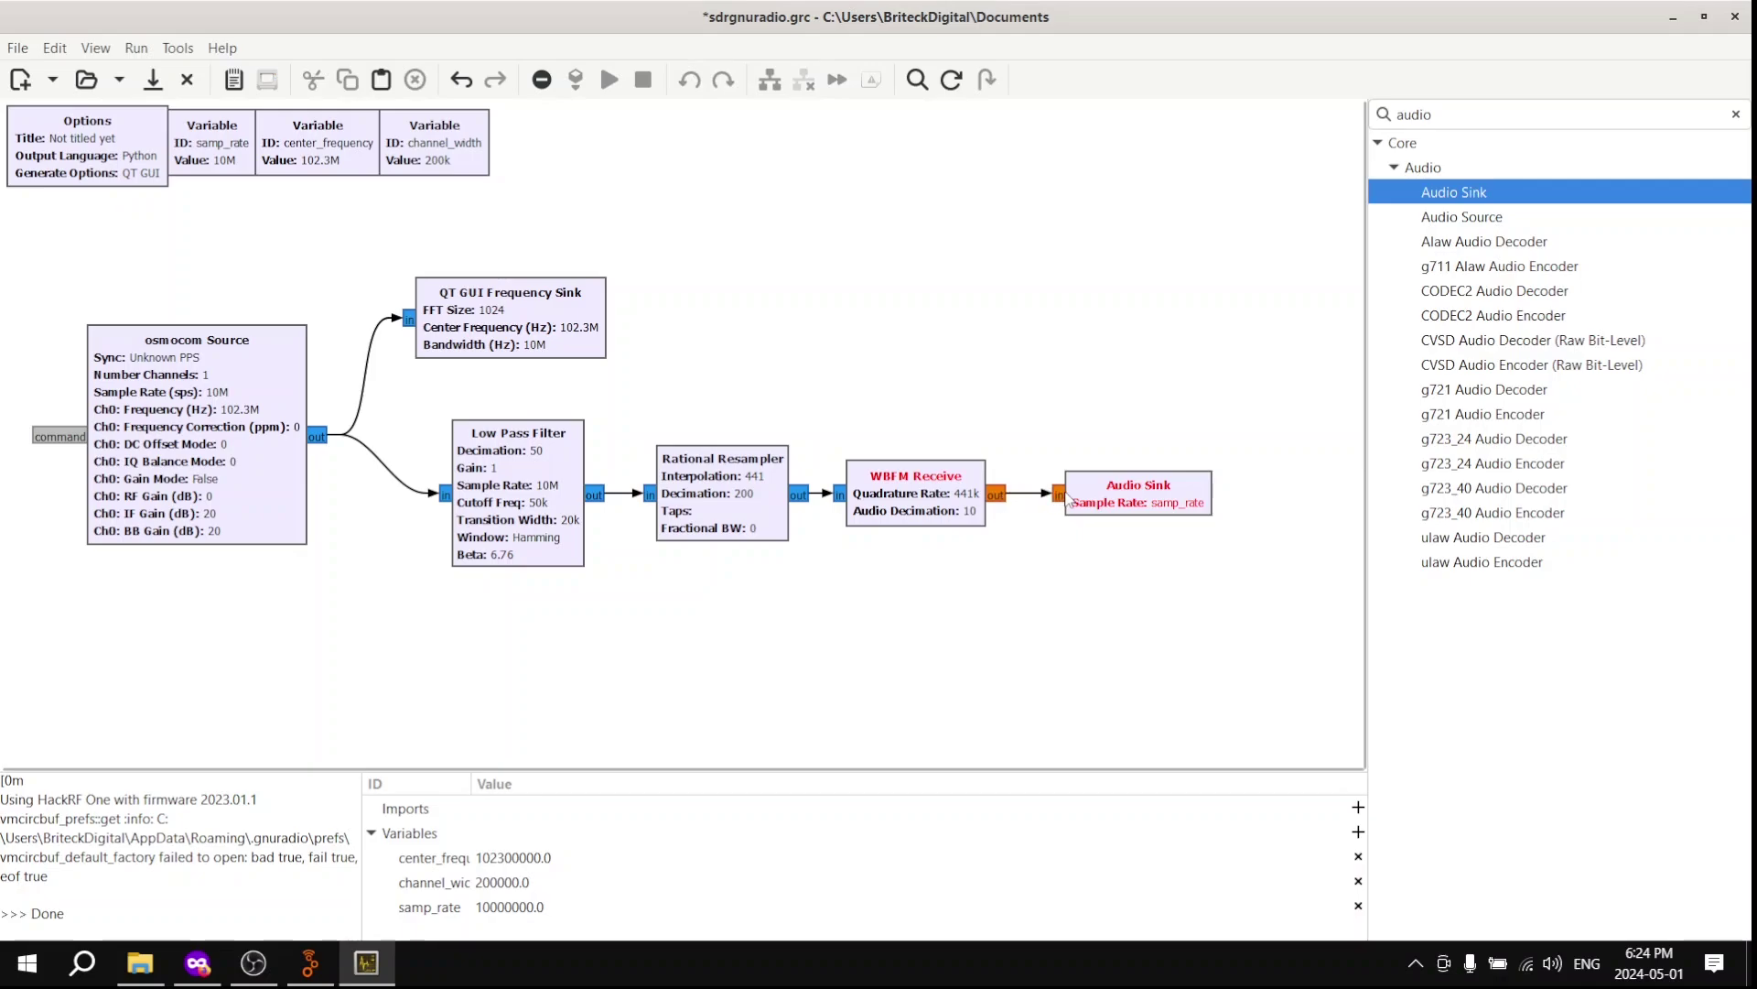
click(1059, 494)
Set the Audio Sink sample rate to 44.1 kHz and raise the system volume
double_click(1117, 501)
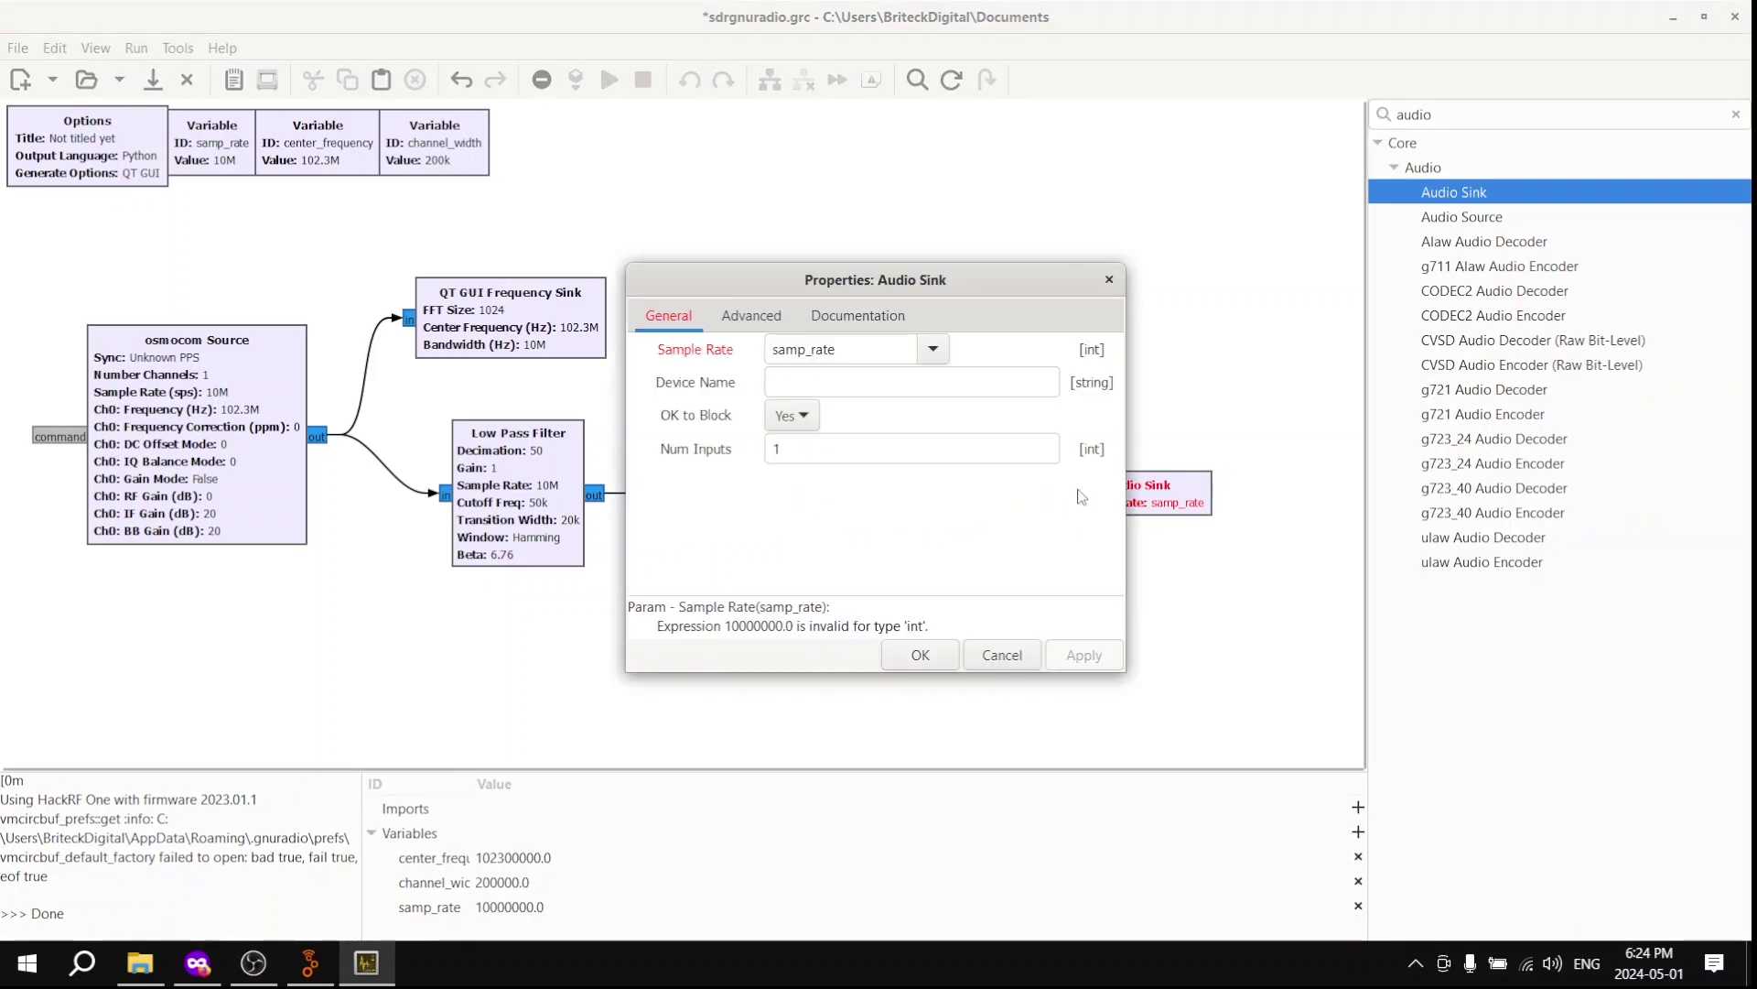
click(932, 350)
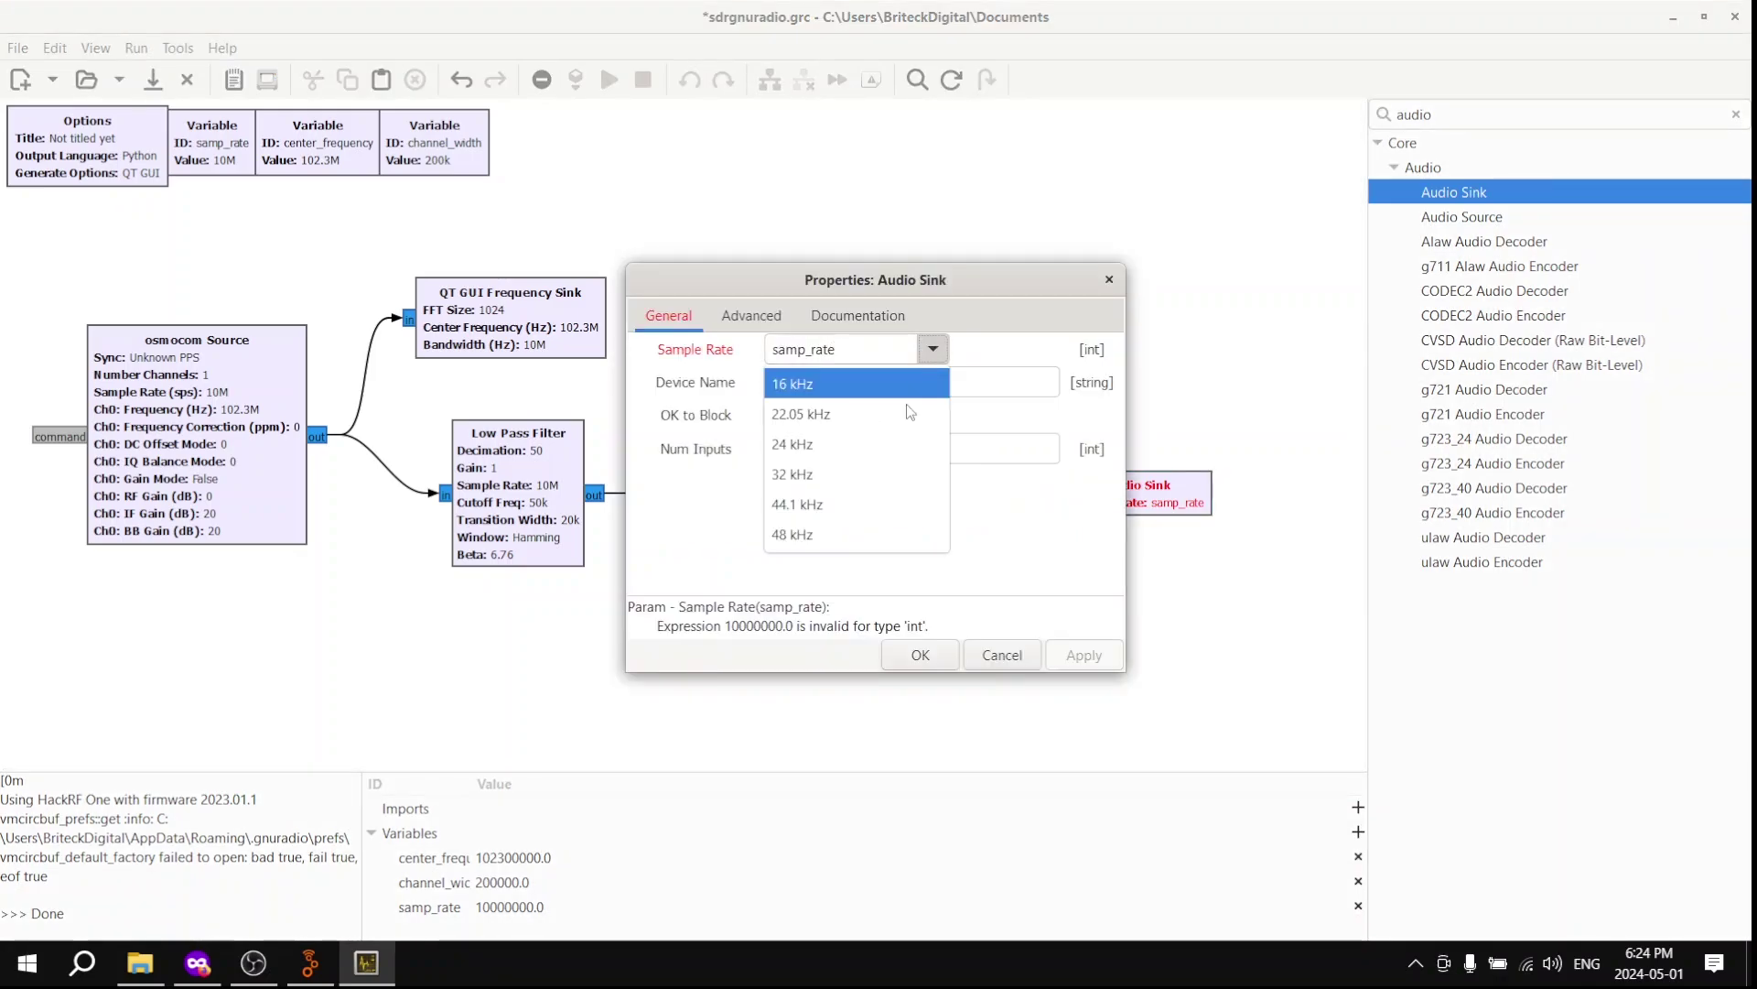
click(823, 505)
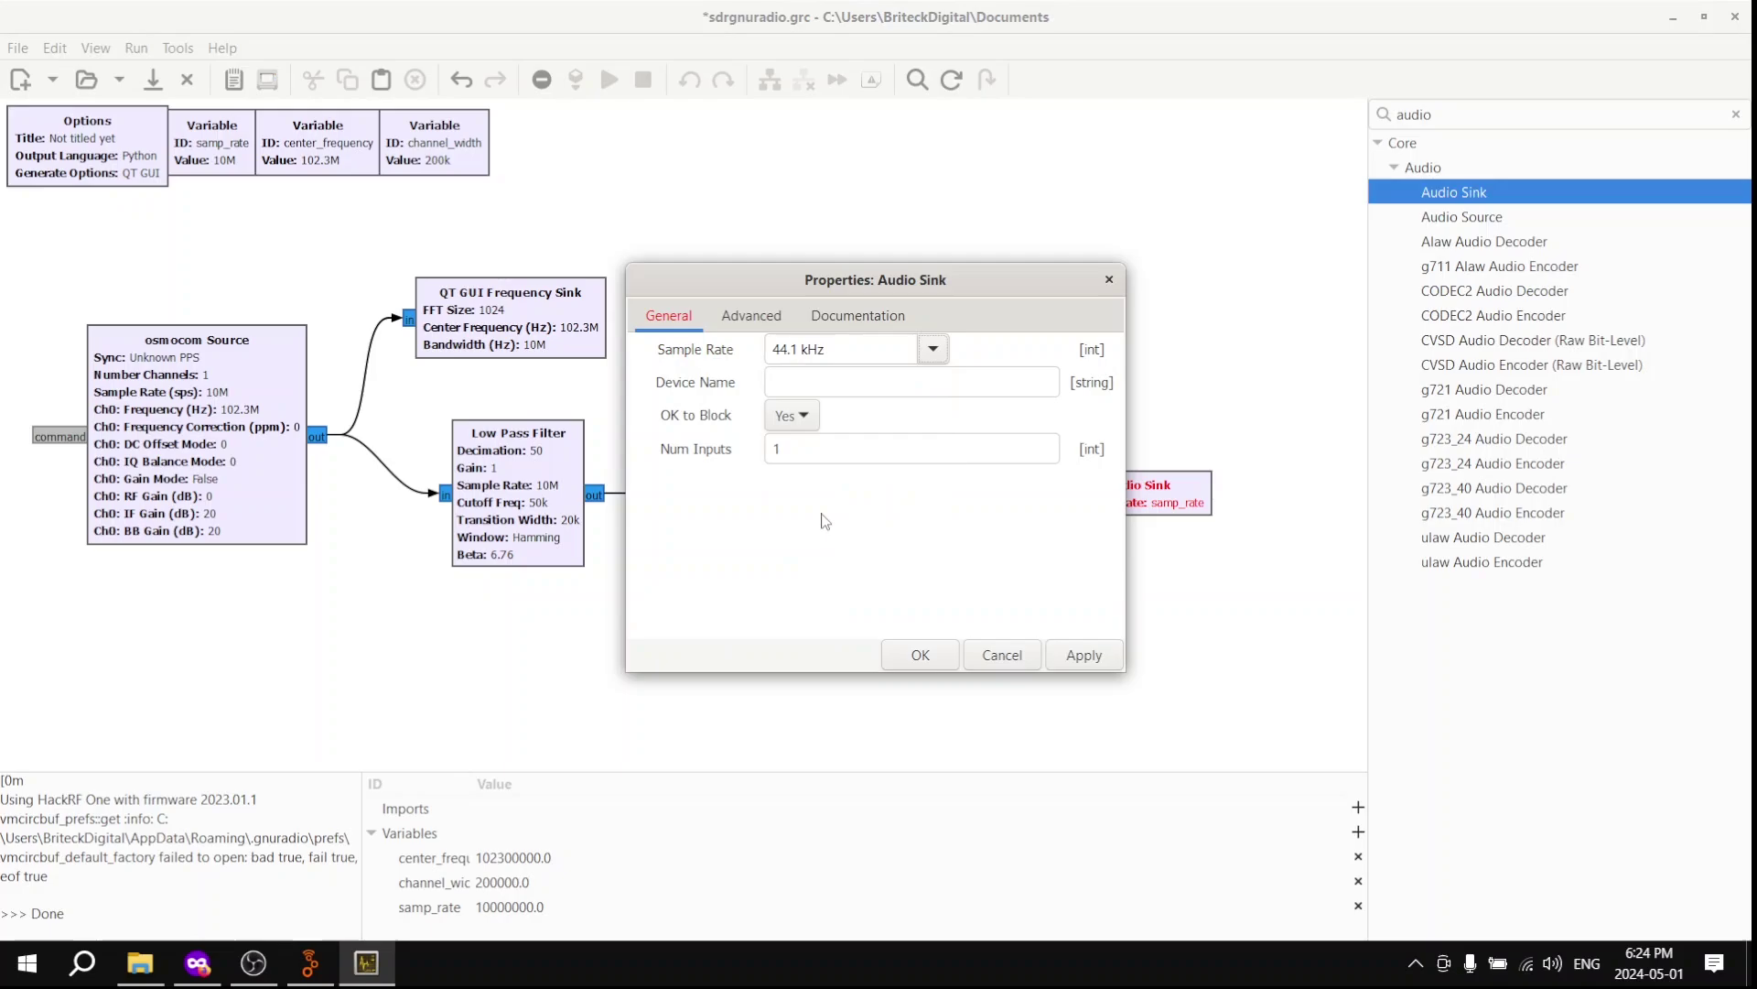
click(920, 656)
key(XF86AudioRaiseVolume)
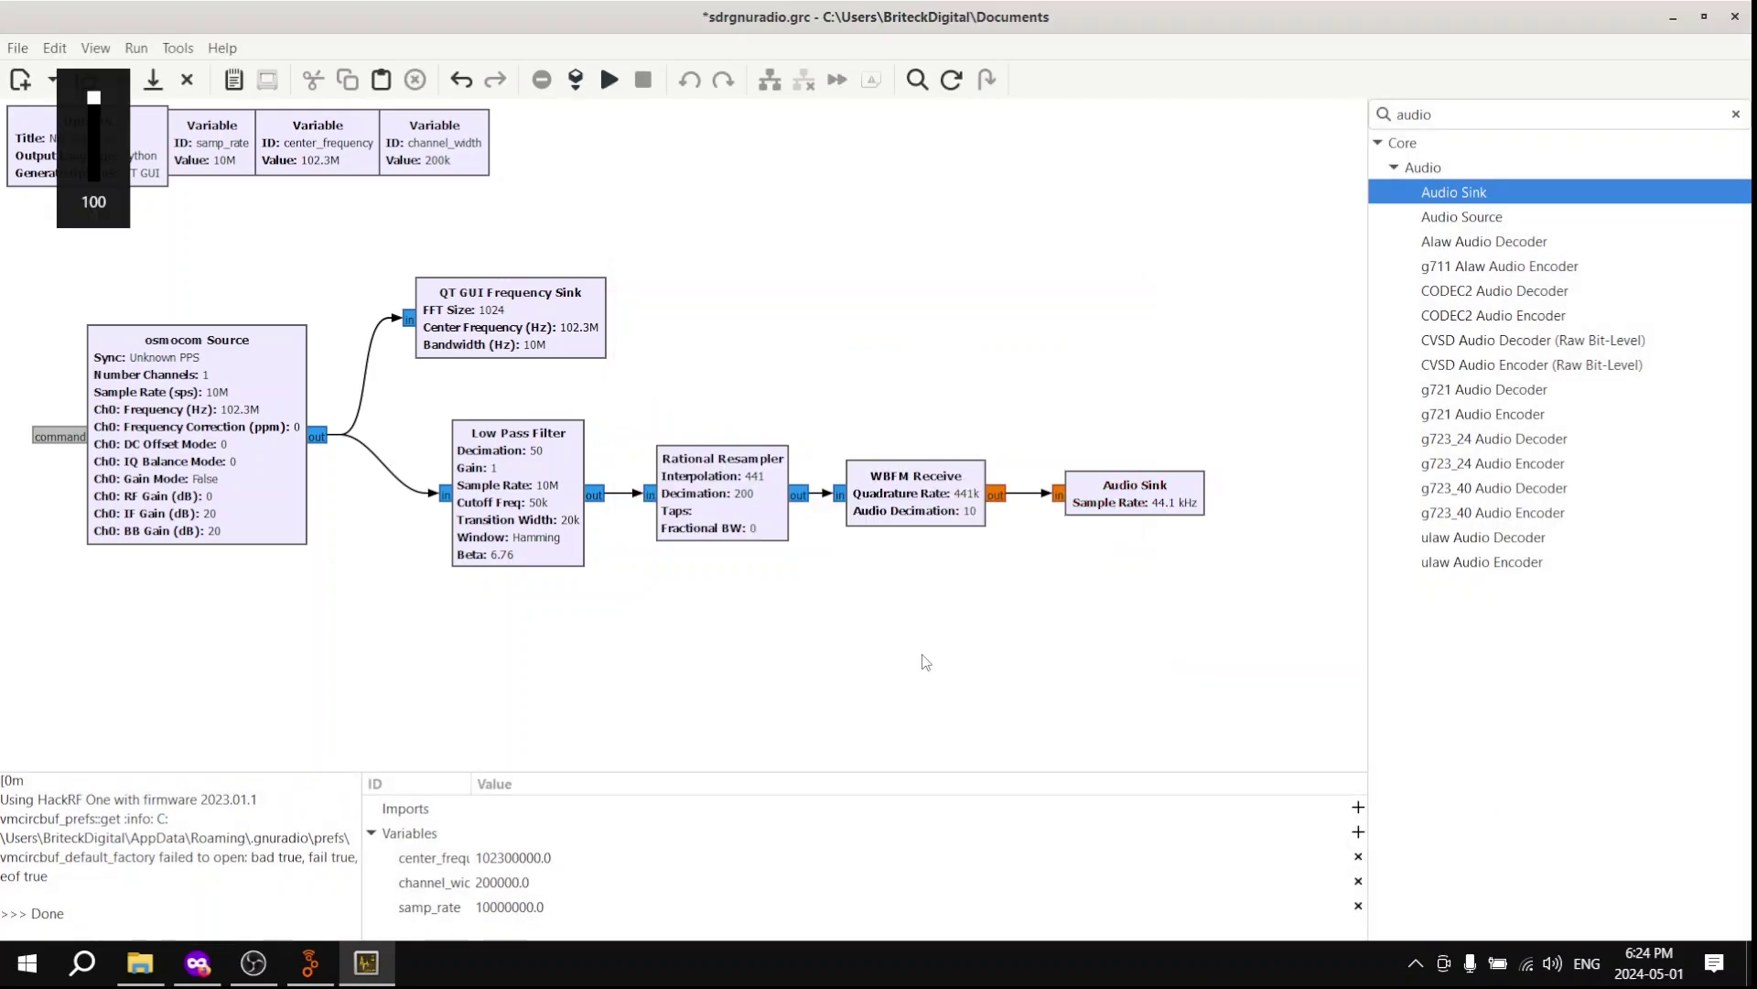
Run the FM receiver flowgraph and raise the system volume to listen
click(608, 83)
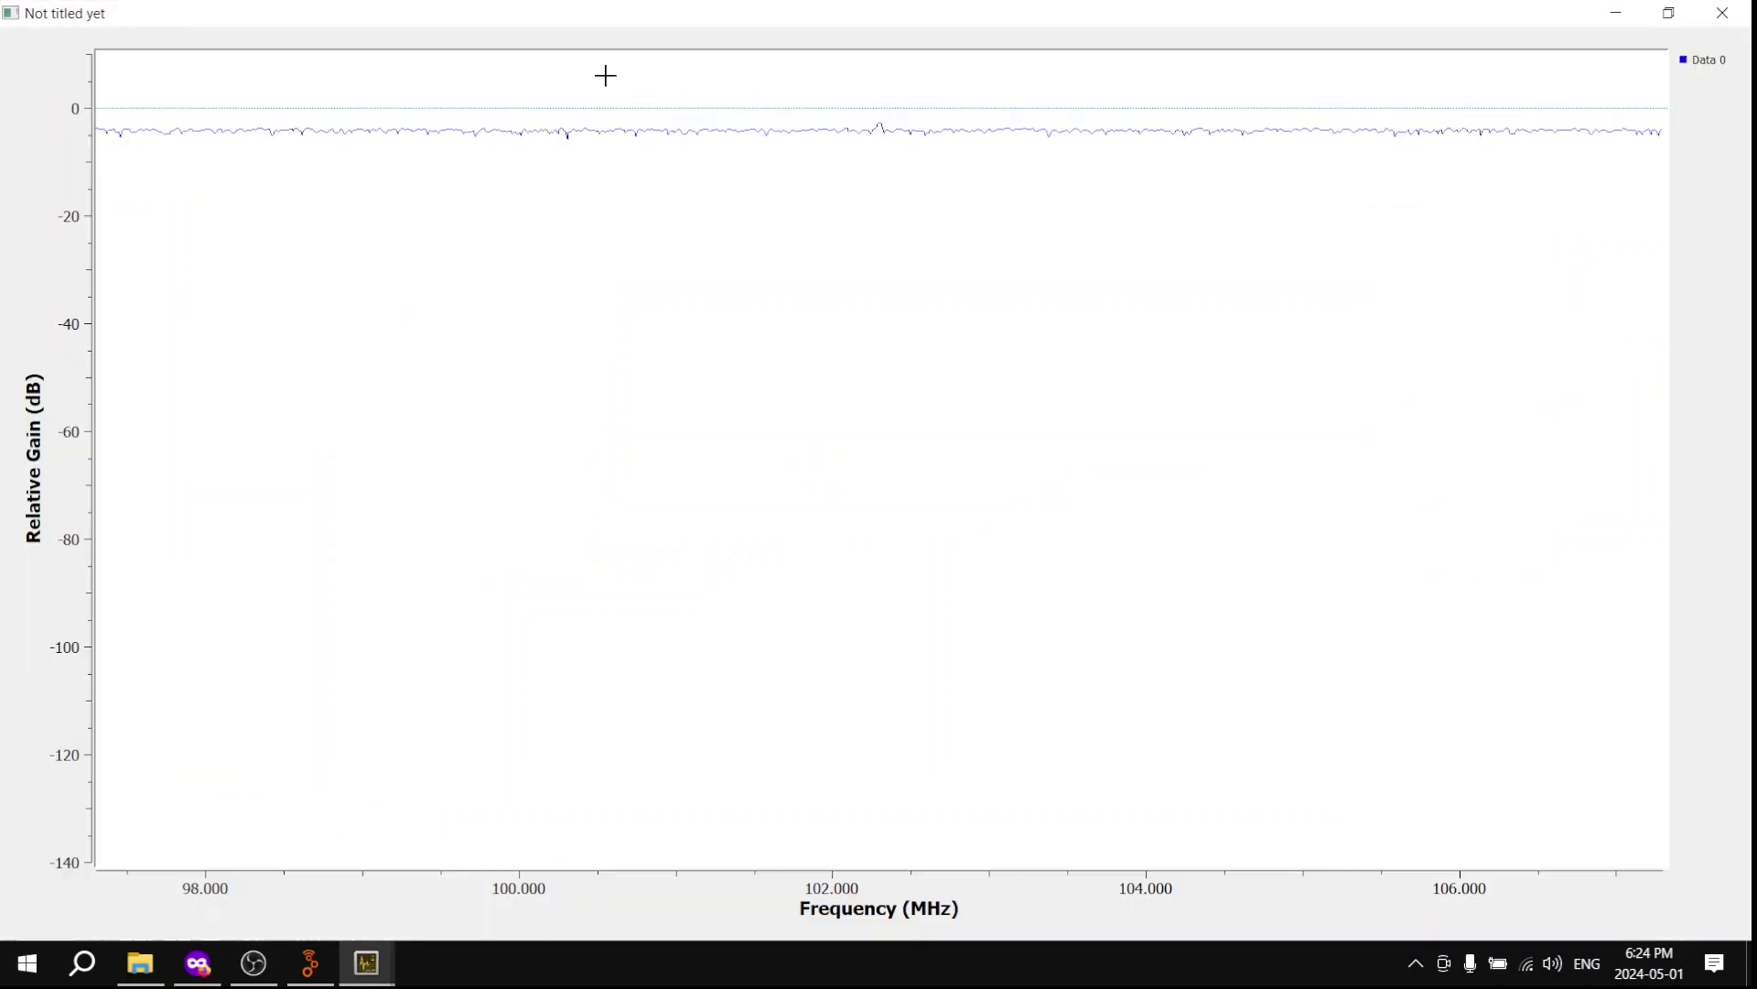
key(XF86AudioRaiseVolume)
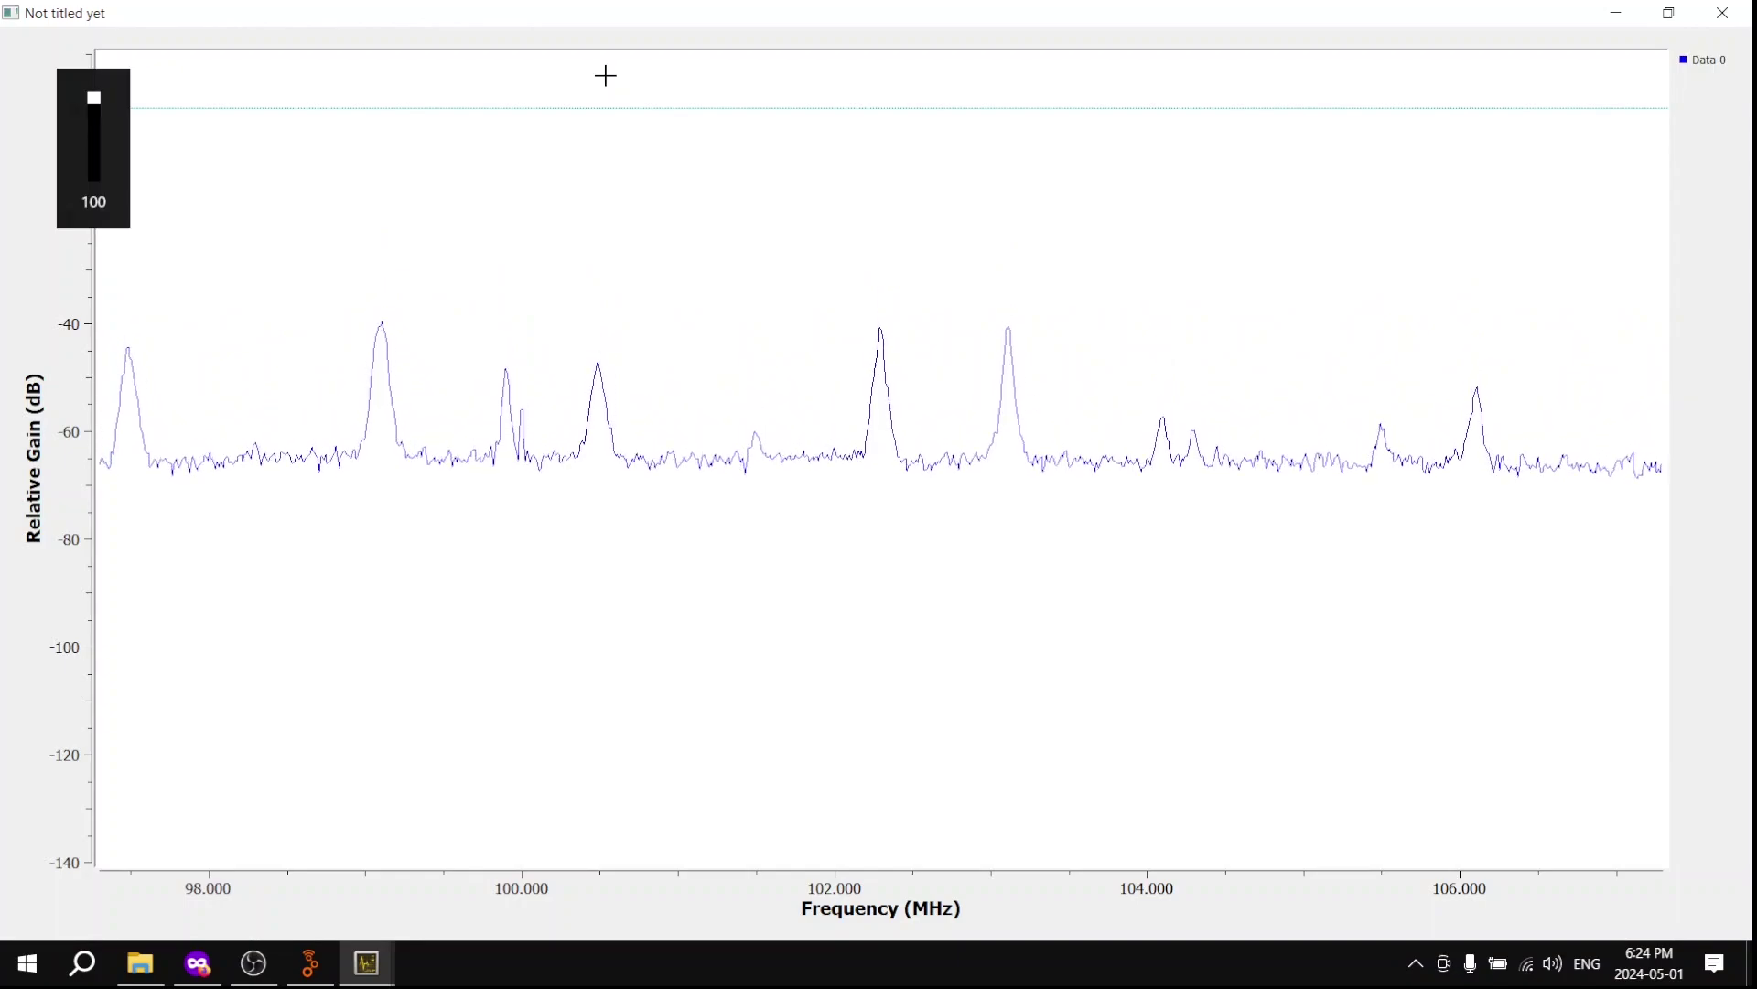